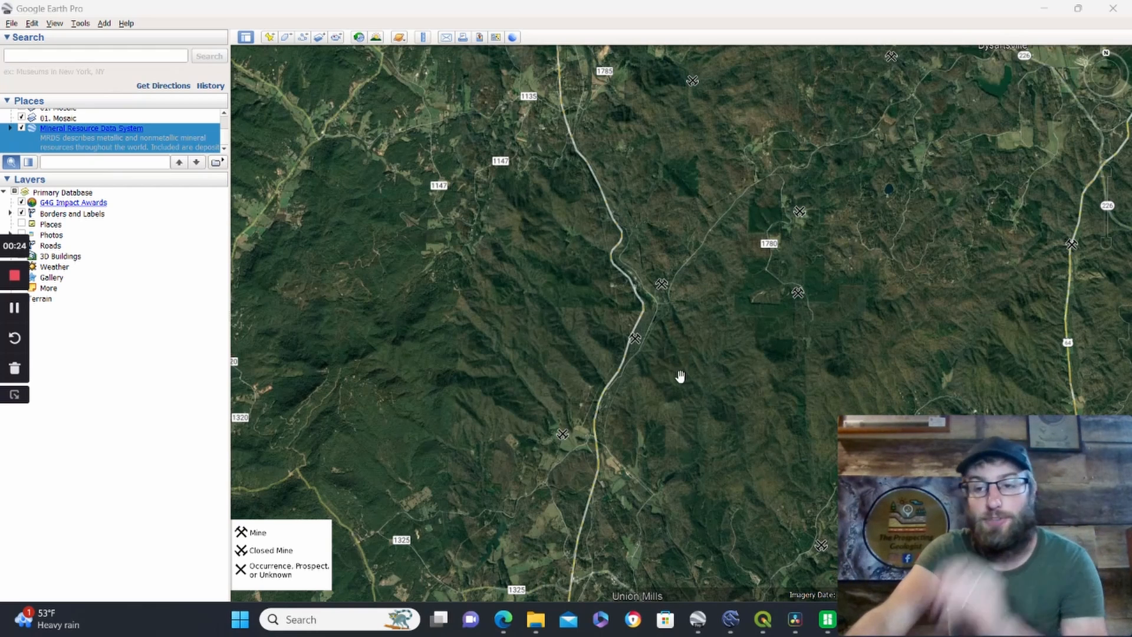
# Step: Switch to the TNM Download page in the browser and show the map footprints of both 1 Meter elevation tiles, x40y394 and x41y394
pyautogui.scroll(-2, 686, 370)
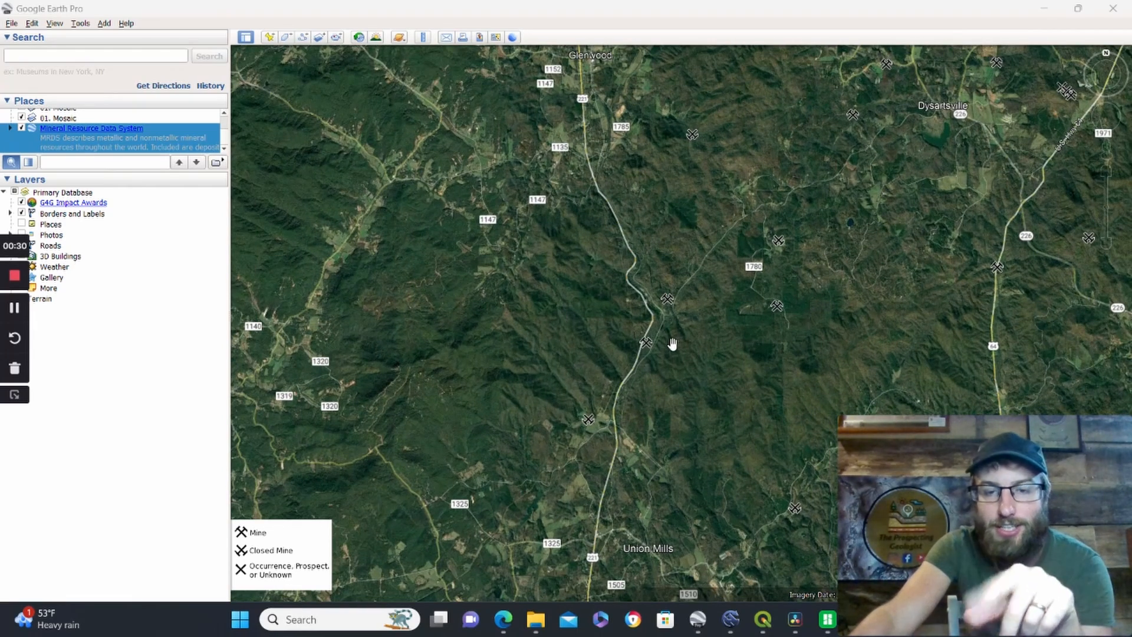
pyautogui.moveTo(614, 364); pyautogui.dragTo(640, 339)
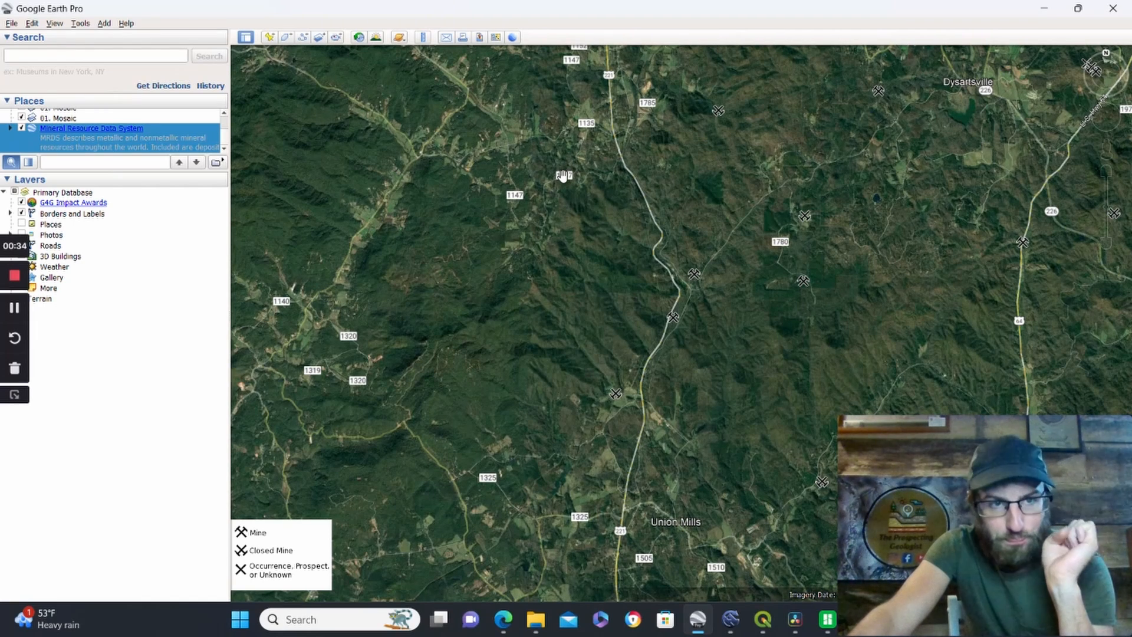
pyautogui.click(503, 619)
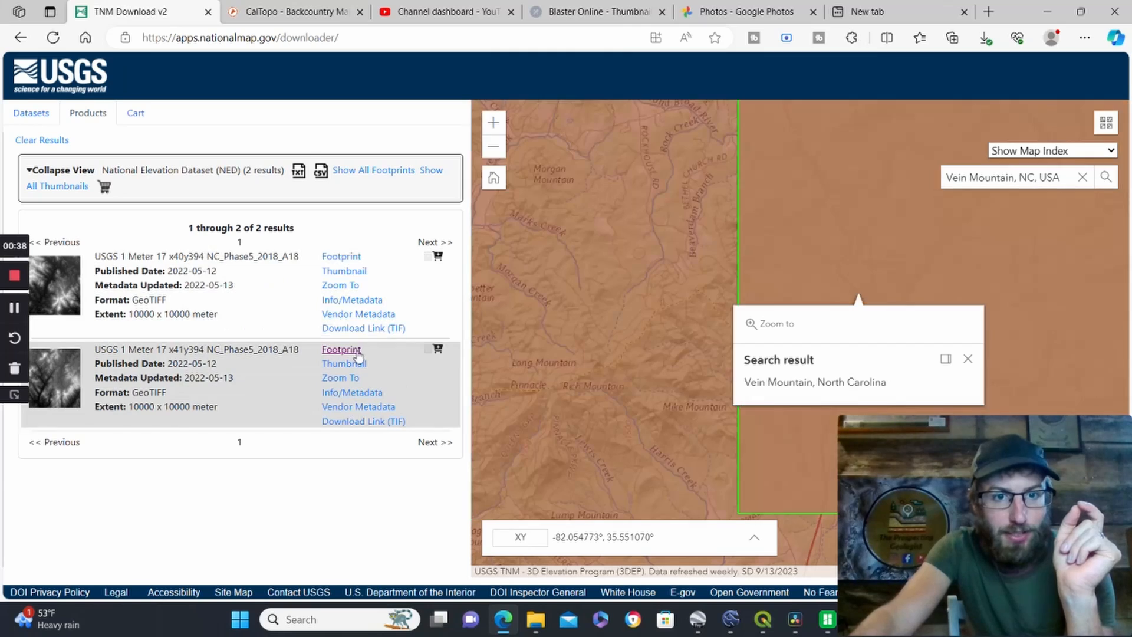
pyautogui.scroll(-1, 655, 319)
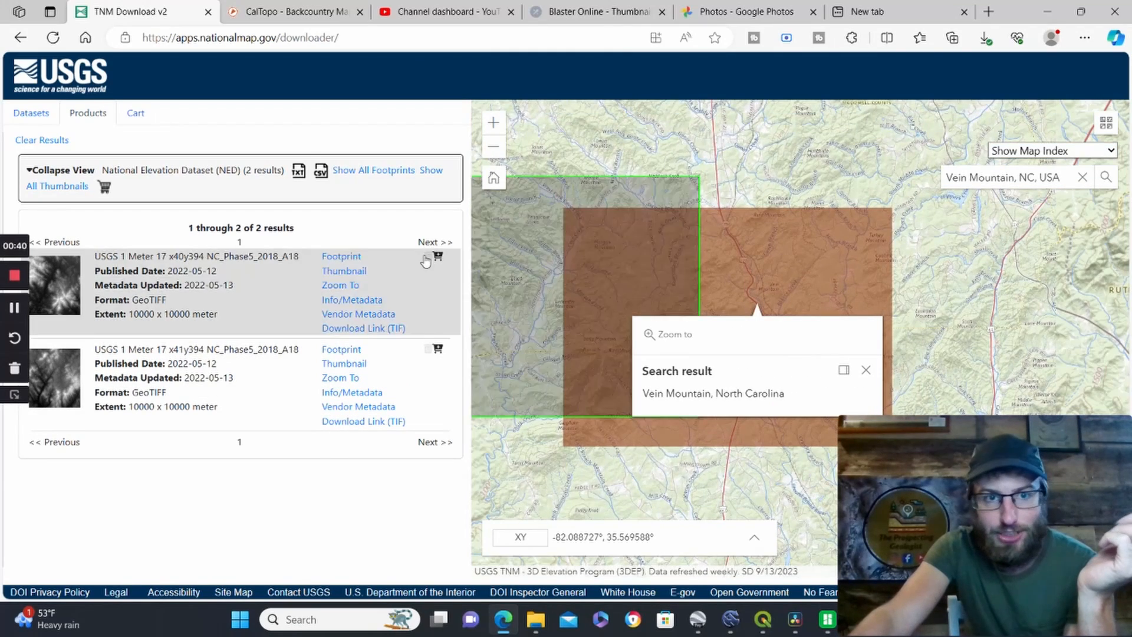
pyautogui.click(352, 260)
pyautogui.click(354, 352)
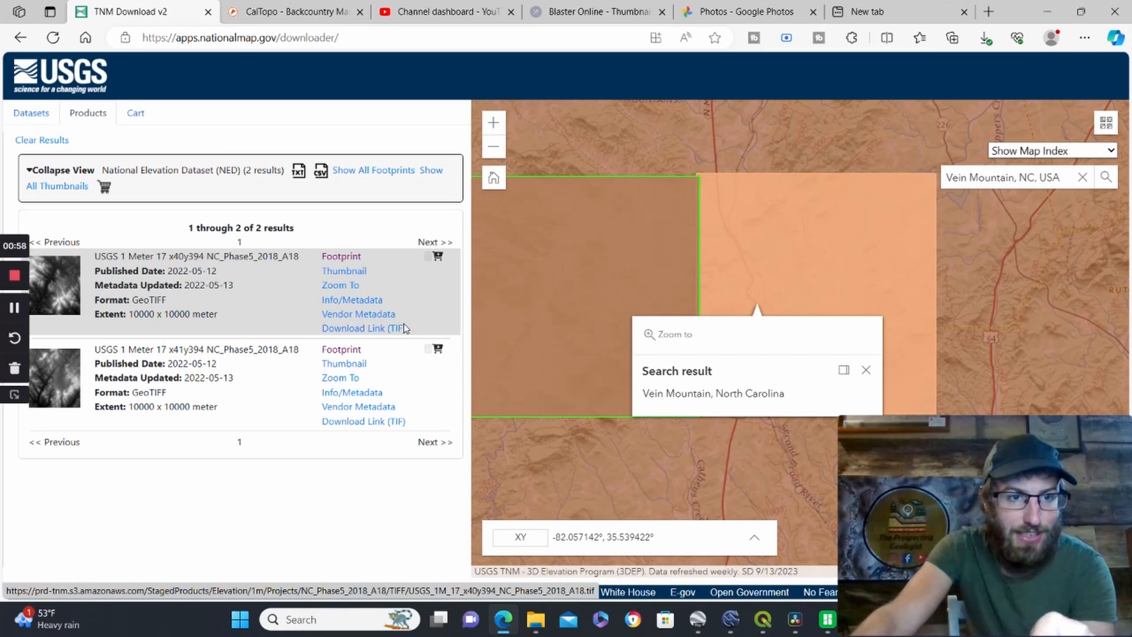
pyautogui.click(16, 309)
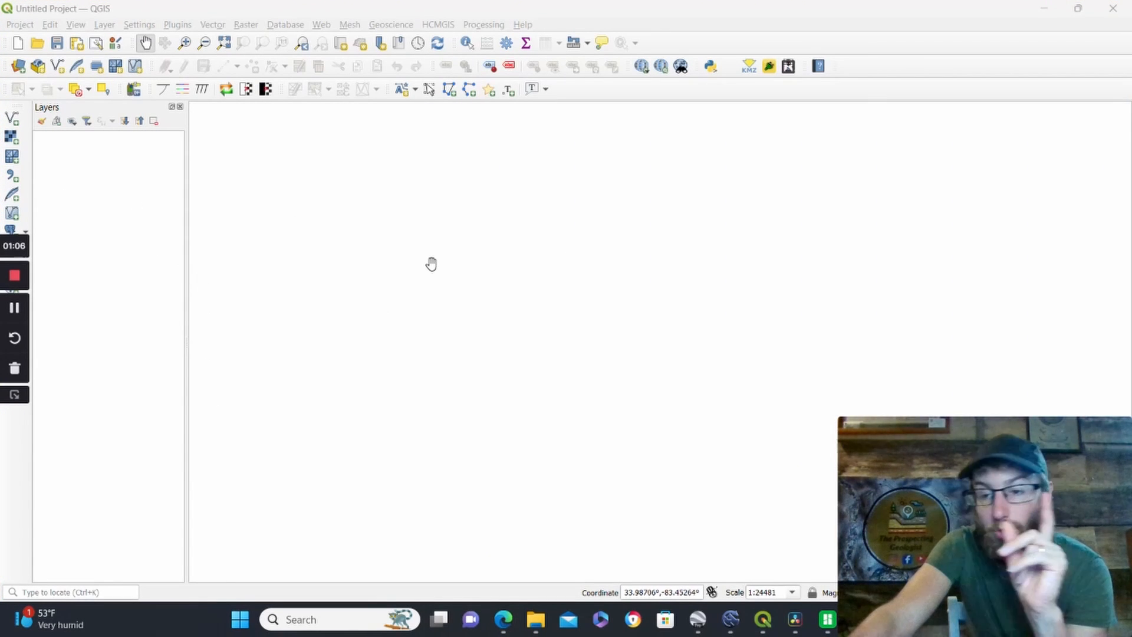
# Step: Switch to QGIS, start adding a raster layer from file and browse to Gold Prospecting > North Carolina Mines
pyautogui.click(11, 138)
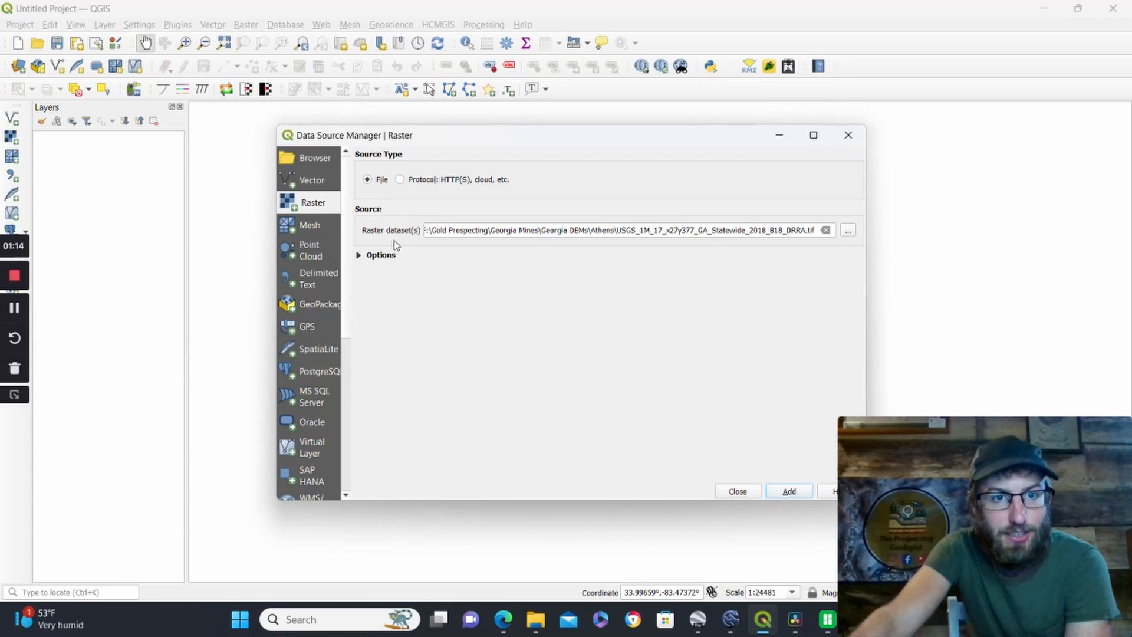
pyautogui.click(848, 231)
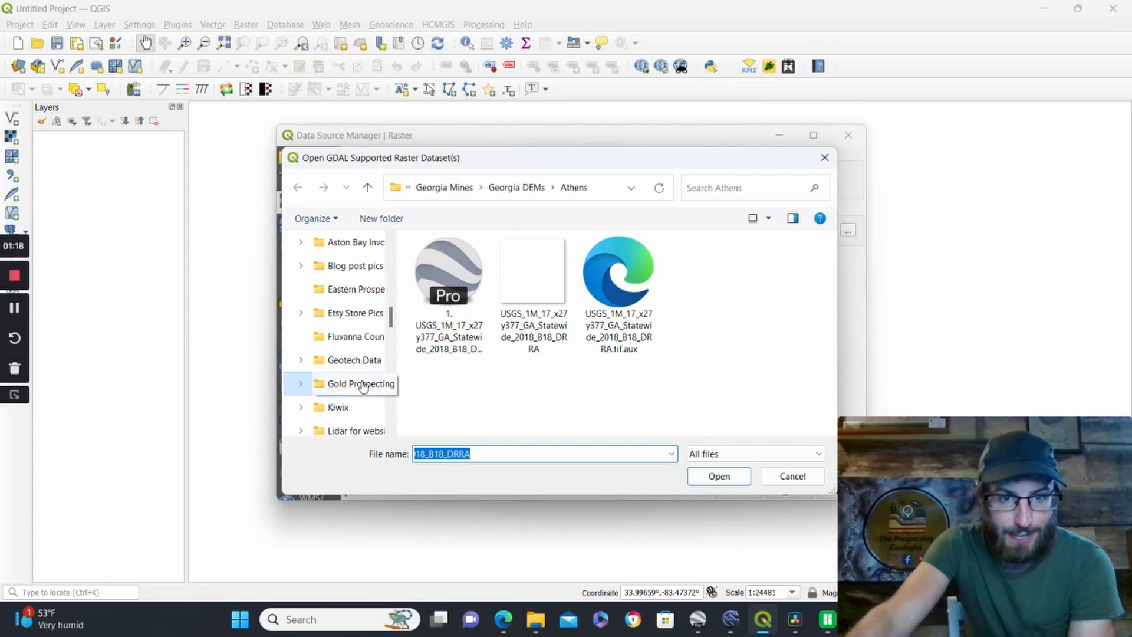
pyautogui.click(363, 386)
pyautogui.scroll(-5, 475, 360)
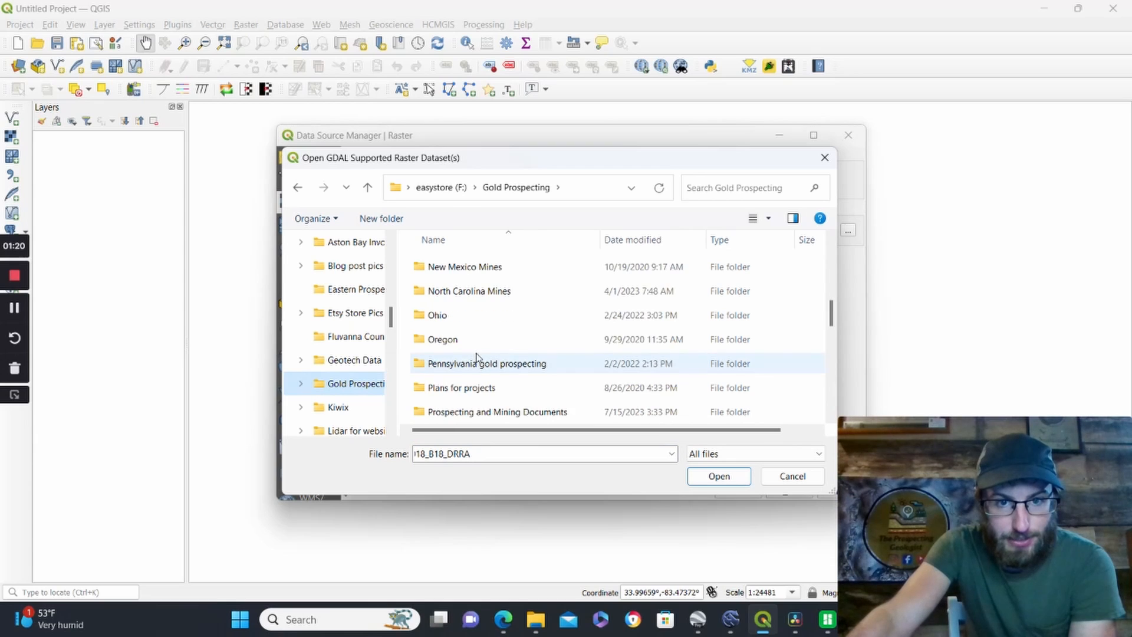
pyautogui.scroll(1, 495, 336)
pyautogui.doubleClick(471, 358)
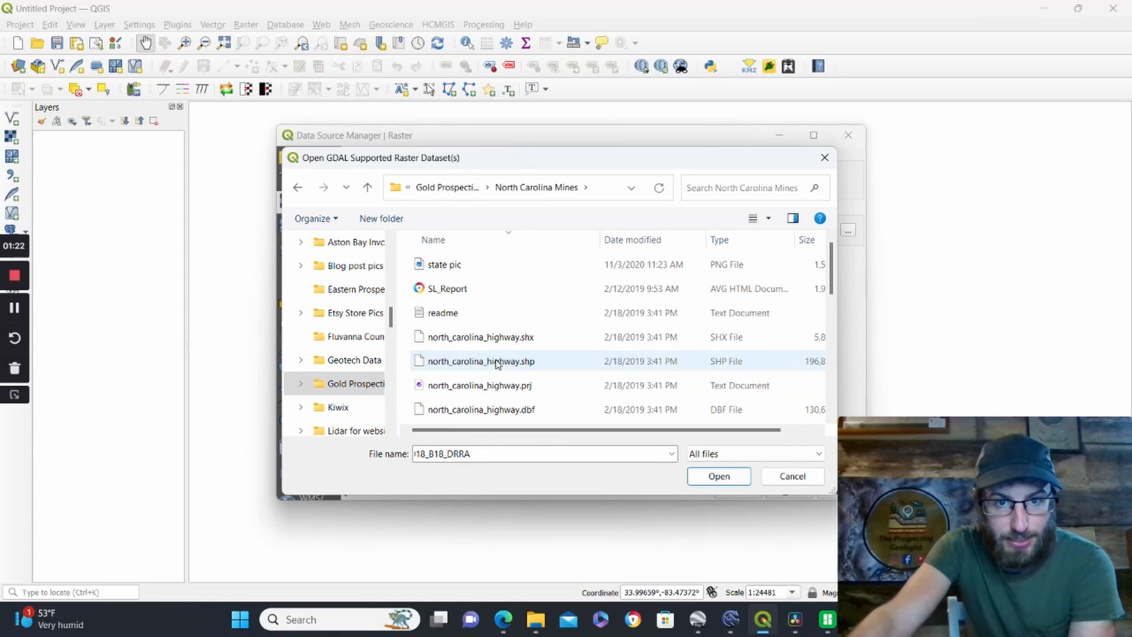
# Step: Reopen North Carolina Mines from its parent folder and browse through Mine DEMs to the Vein Mountain, Second Broad River Placer folder
pyautogui.click(369, 188)
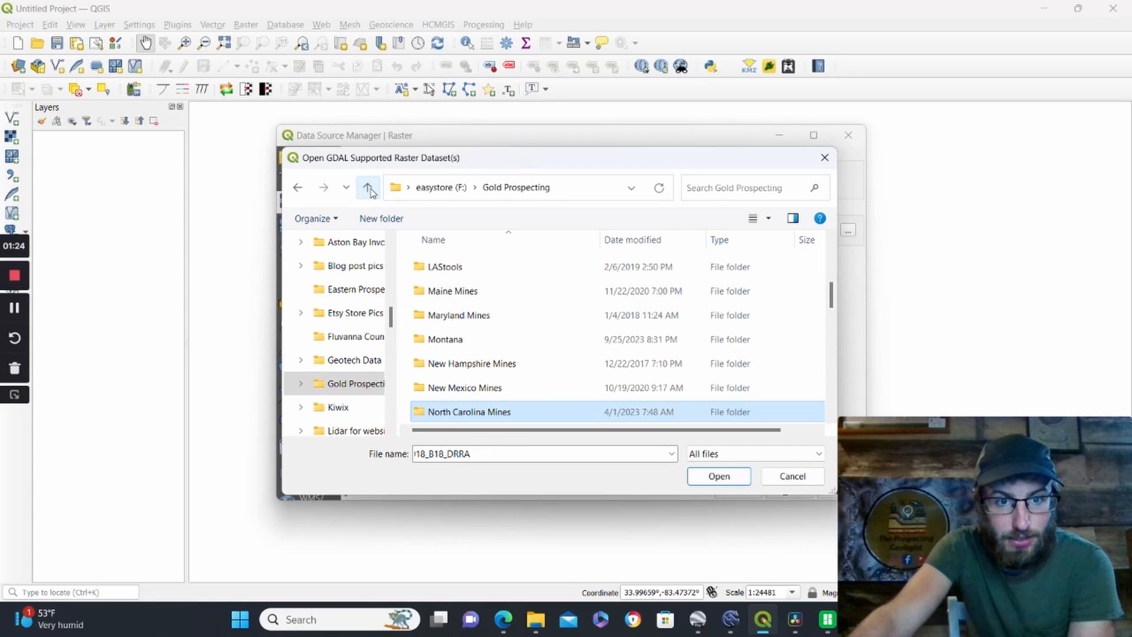
pyautogui.scroll(-1, 488, 378)
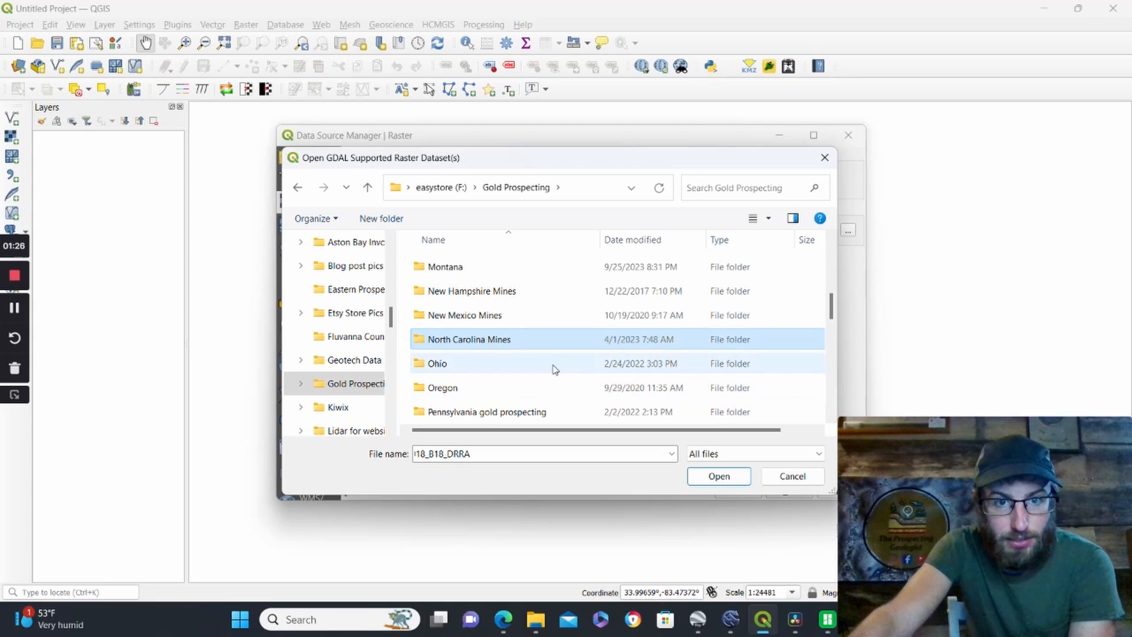
pyautogui.doubleClick(500, 340)
pyautogui.scroll(-6, 501, 348)
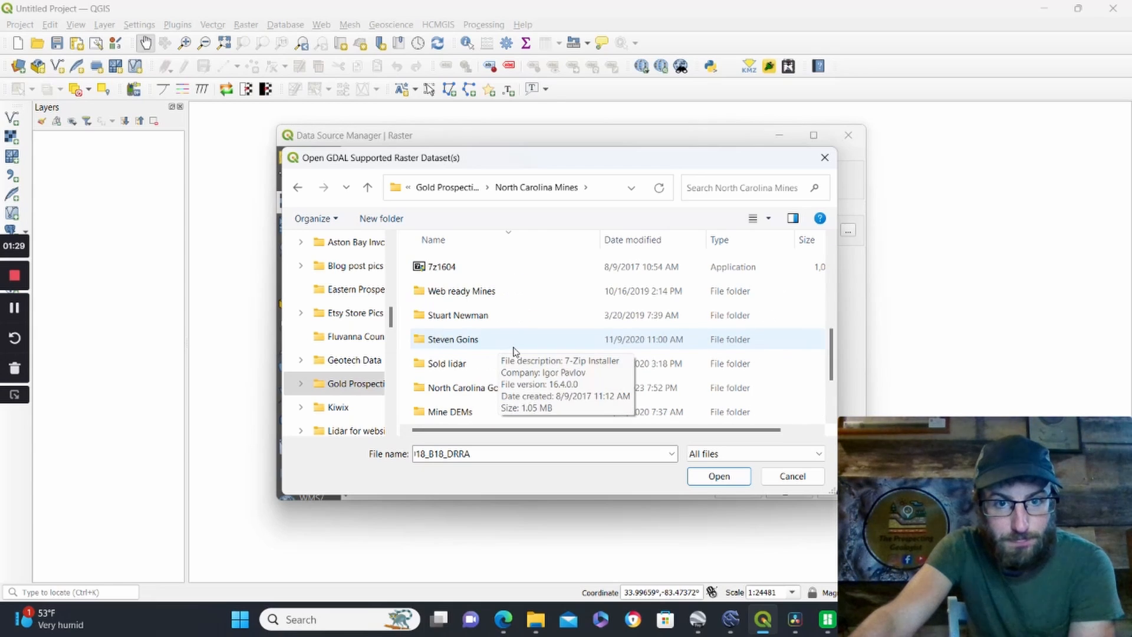
pyautogui.doubleClick(480, 402)
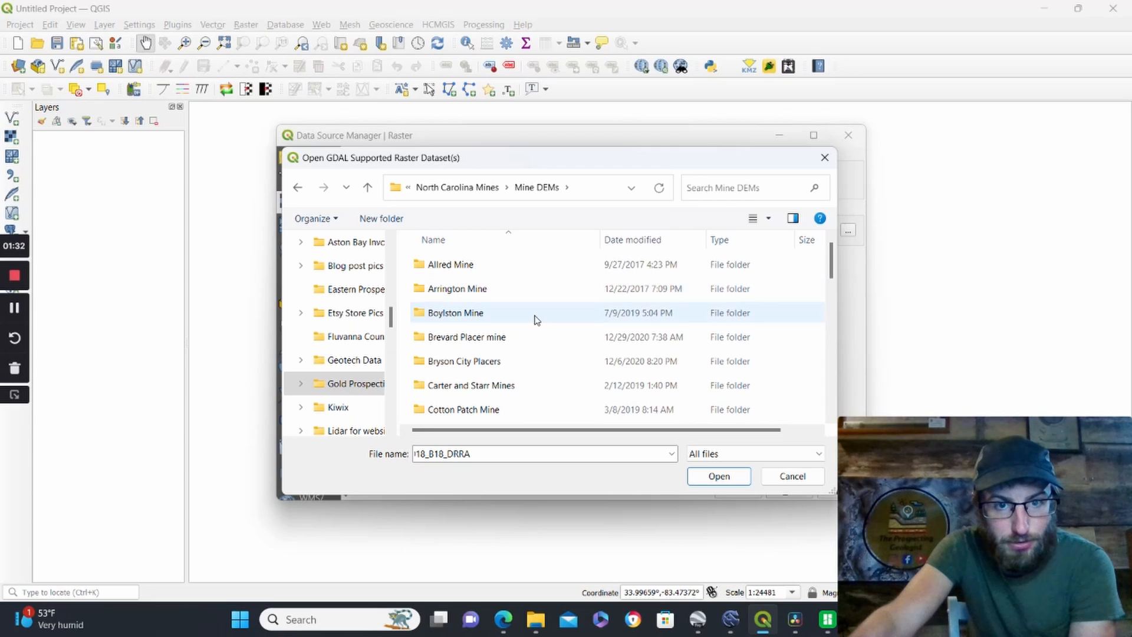
pyautogui.scroll(-12, 536, 320)
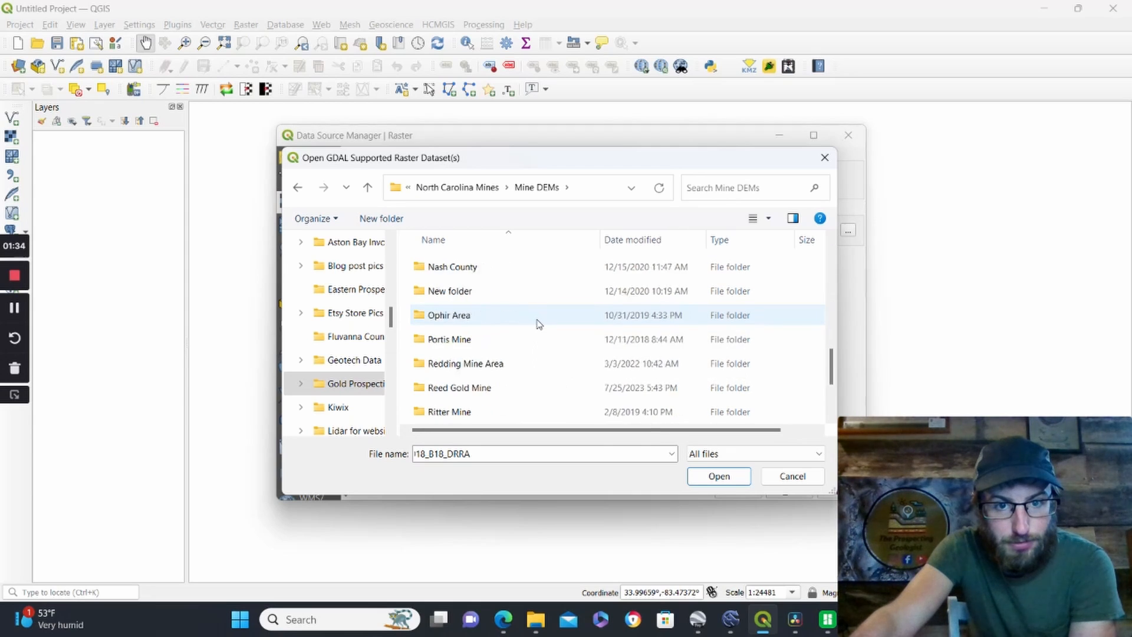
pyautogui.doubleClick(518, 413)
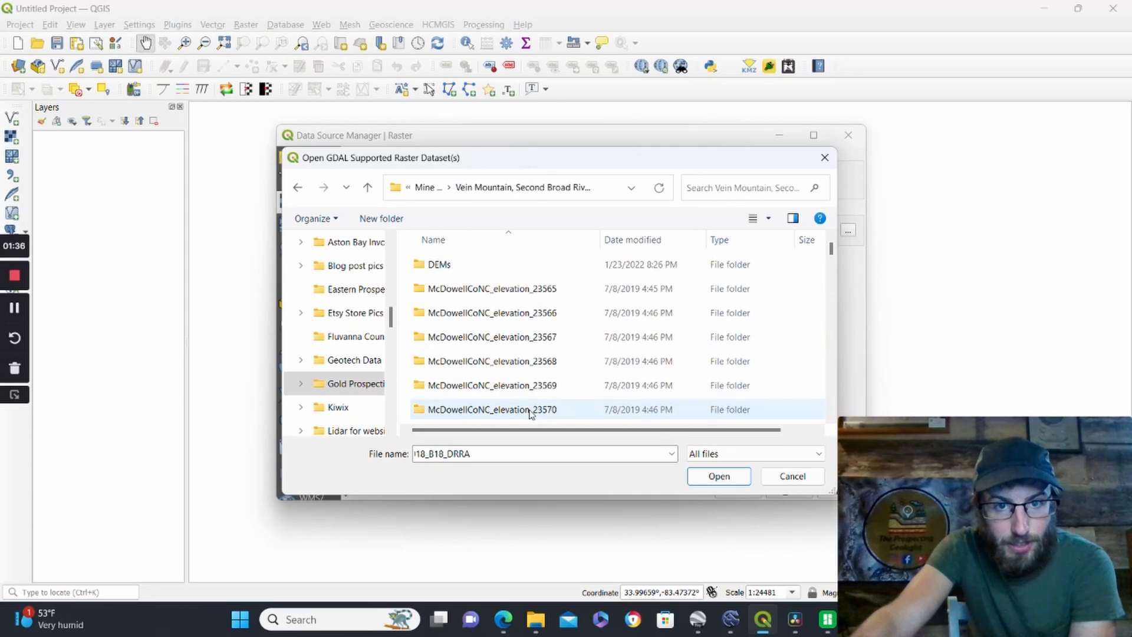
# Step: Choose the two USGS_1M_17 GeoTIFF files, x40y394 and x41y394 (NC_Phase5_2018_A18), as the raster datasets
pyautogui.scroll(-5, 531, 339)
pyautogui.scroll(-3, 539, 354)
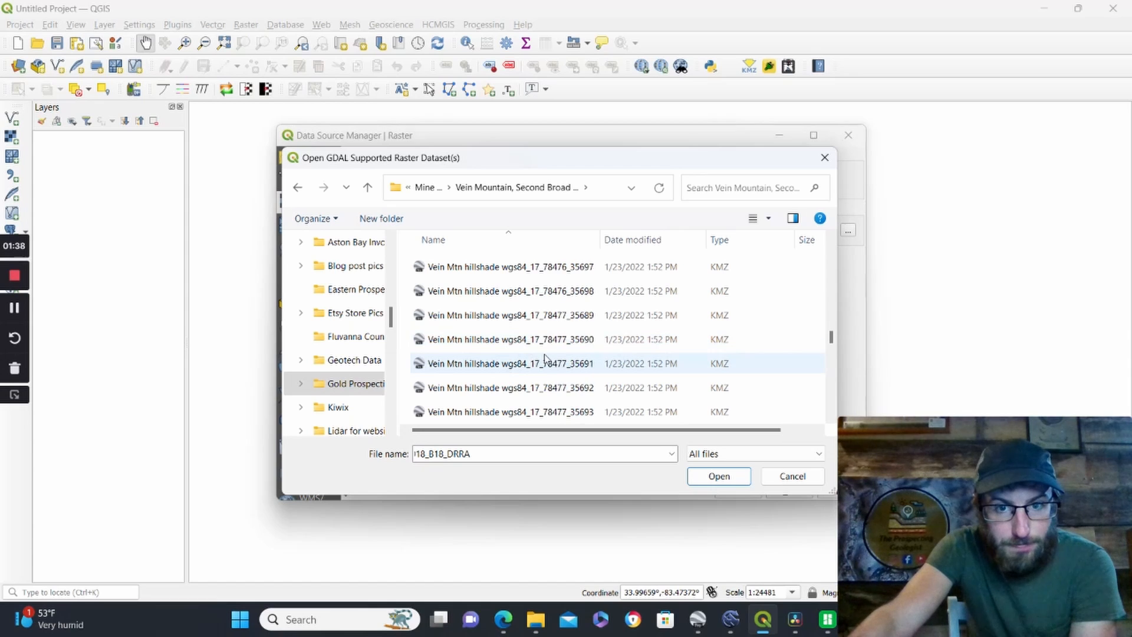
pyautogui.scroll(10, 542, 360)
pyautogui.scroll(1, 530, 354)
pyautogui.scroll(-1, 466, 330)
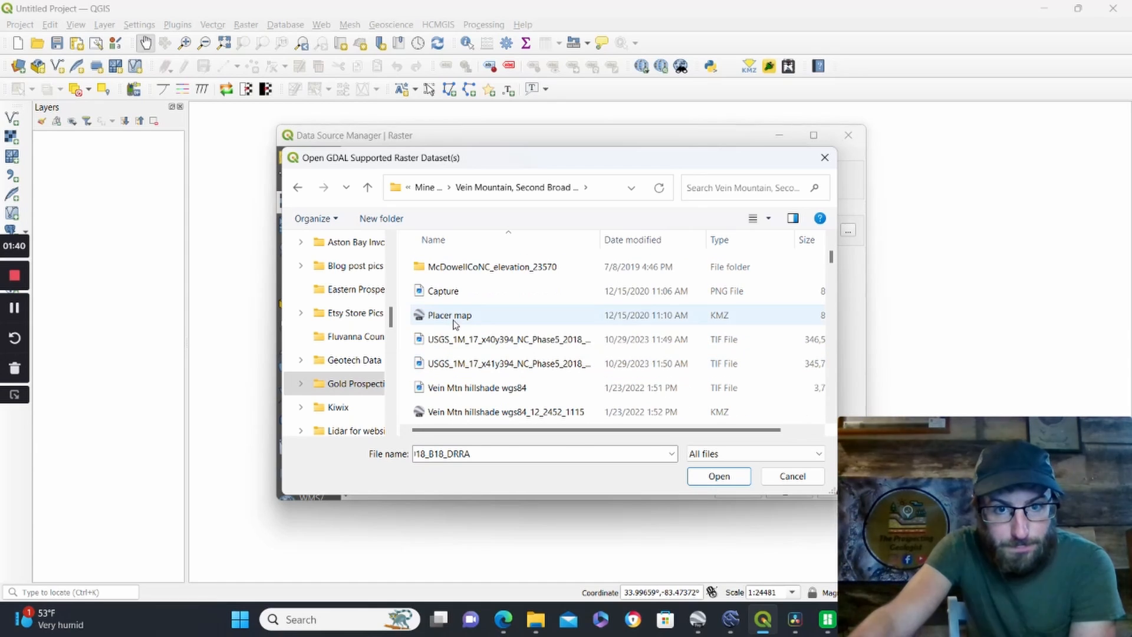
pyautogui.click(451, 341)
pyautogui.keyDown('ctrl'); pyautogui.click(493, 370); pyautogui.keyUp('ctrl')
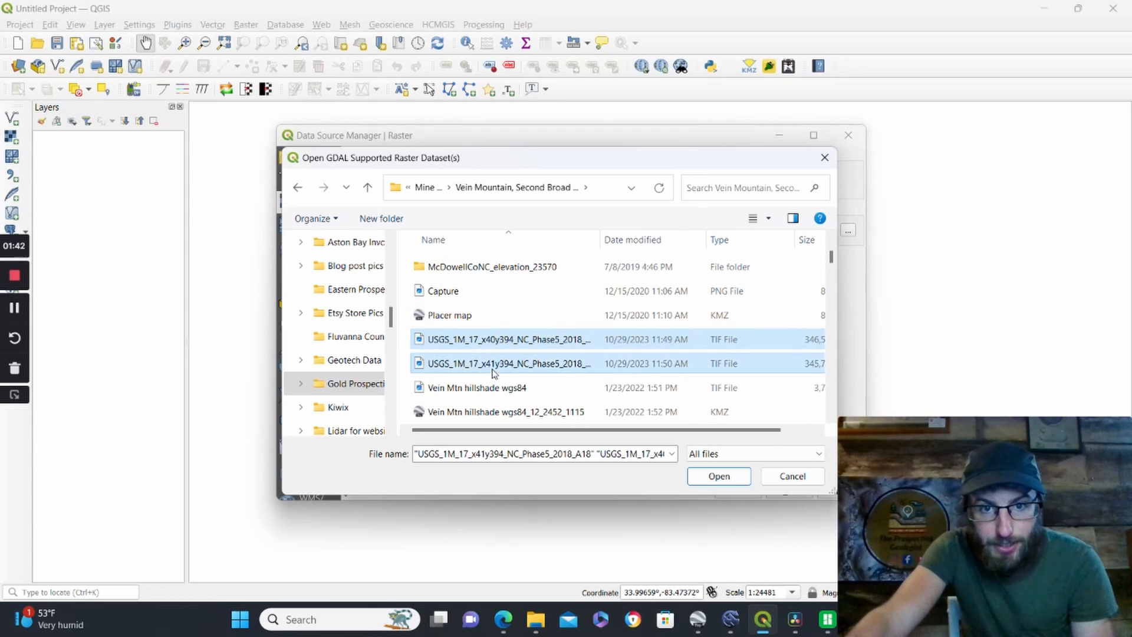
pyautogui.click(724, 483)
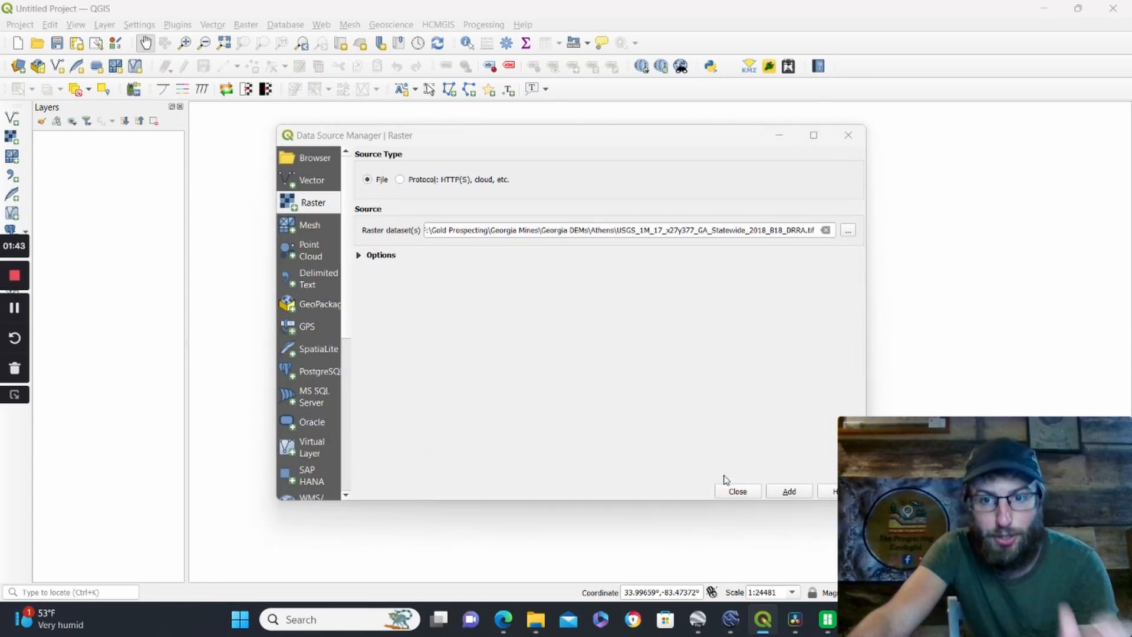
# Step: Add both rasters to the project, accepting the transformation "Inverse of UTM zone 17N + NAD83 to WGS 84 (1)", and close the source manager
pyautogui.click(791, 494)
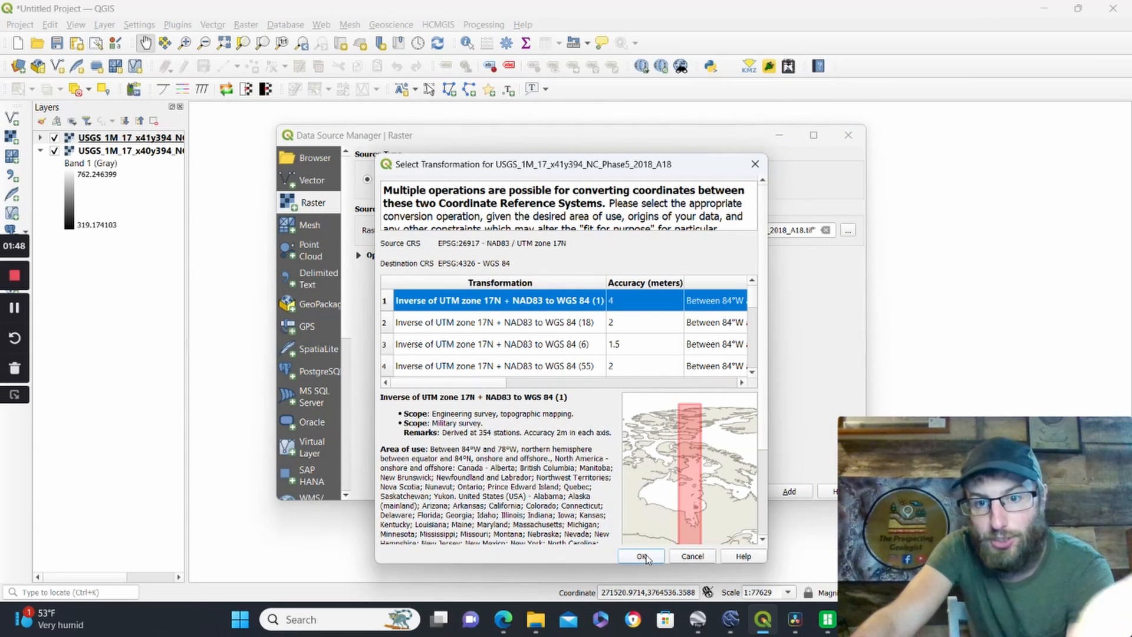
pyautogui.click(643, 557)
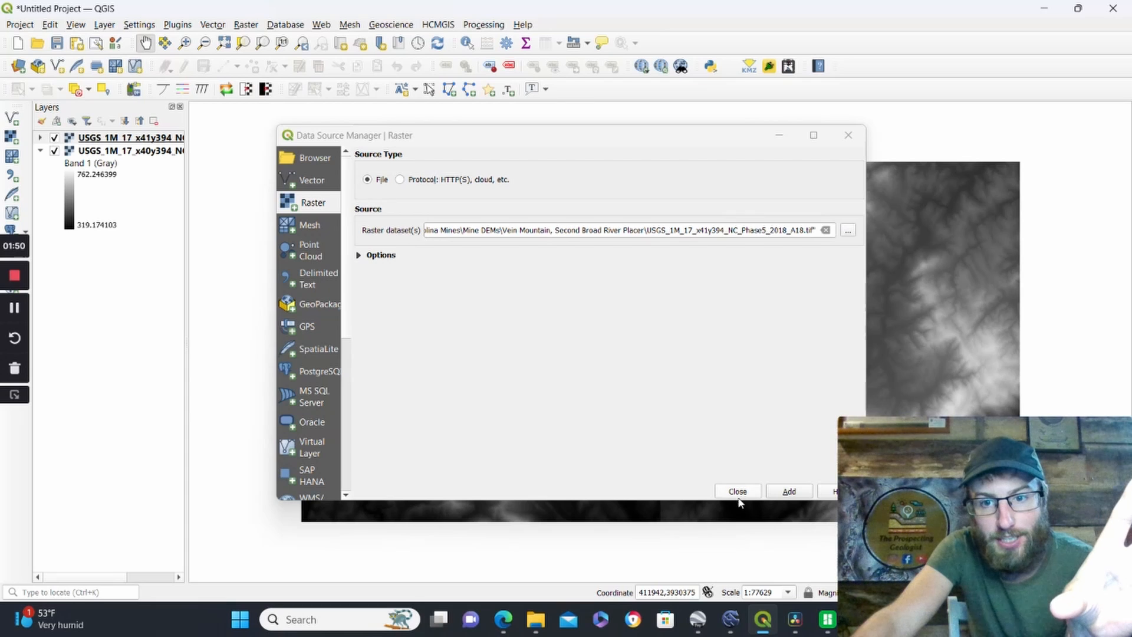
pyautogui.click(734, 493)
# Step: Merge the two elevation tiles into one temporary raster, using all loaded layers as inputs and Float32 as the output data type
pyautogui.moveTo(694, 370); pyautogui.dragTo(609, 342)
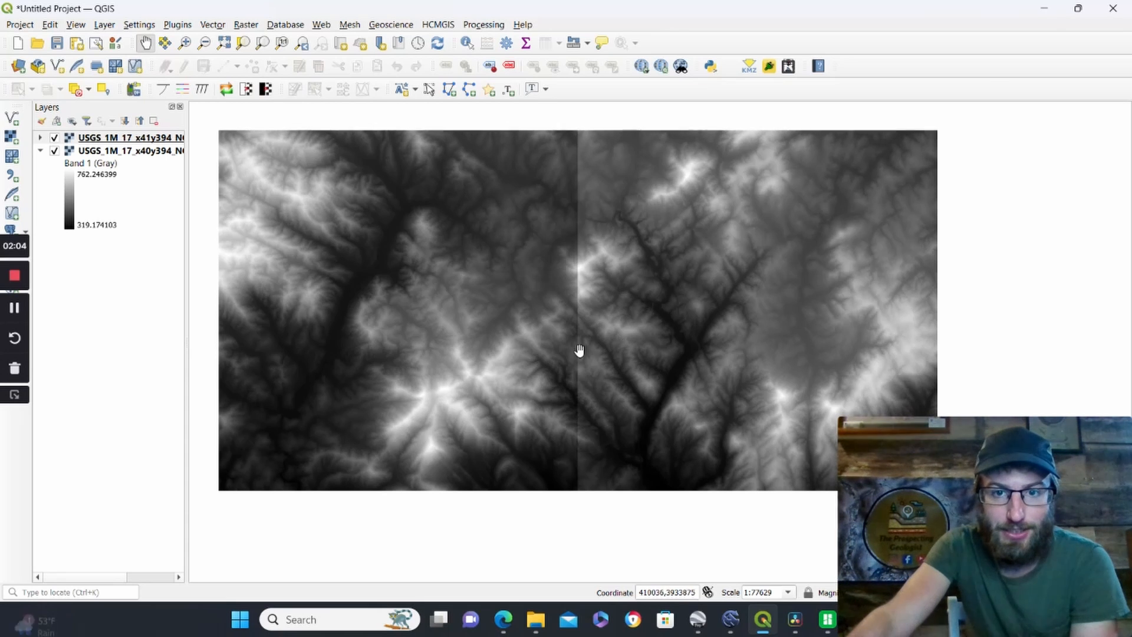
pyautogui.scroll(1, 578, 352)
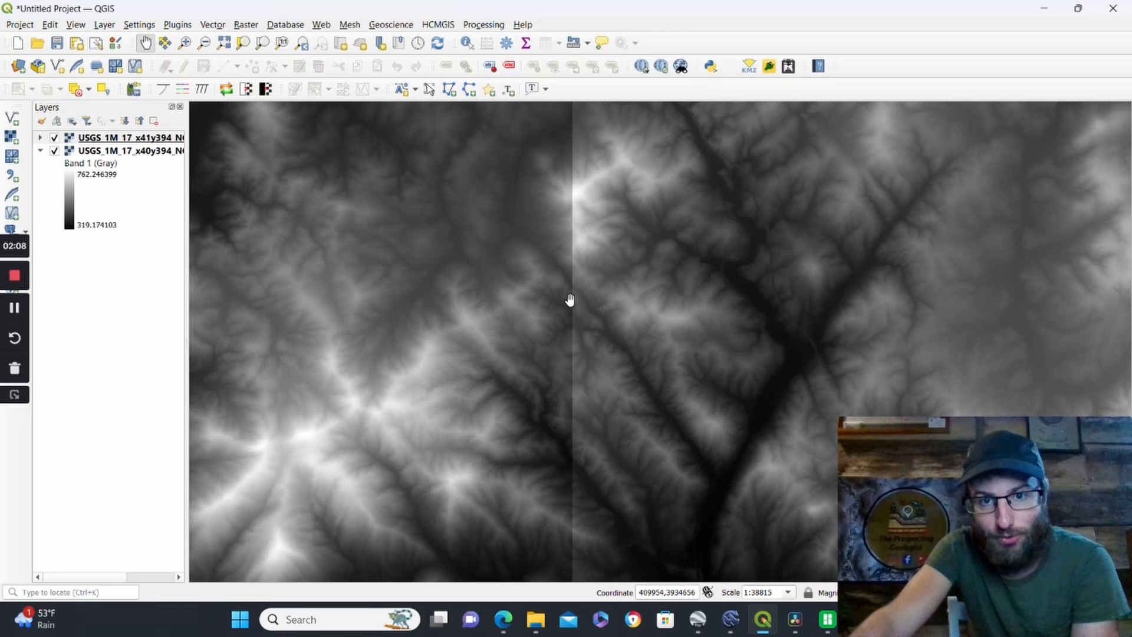
pyautogui.moveTo(566, 316); pyautogui.dragTo(546, 265)
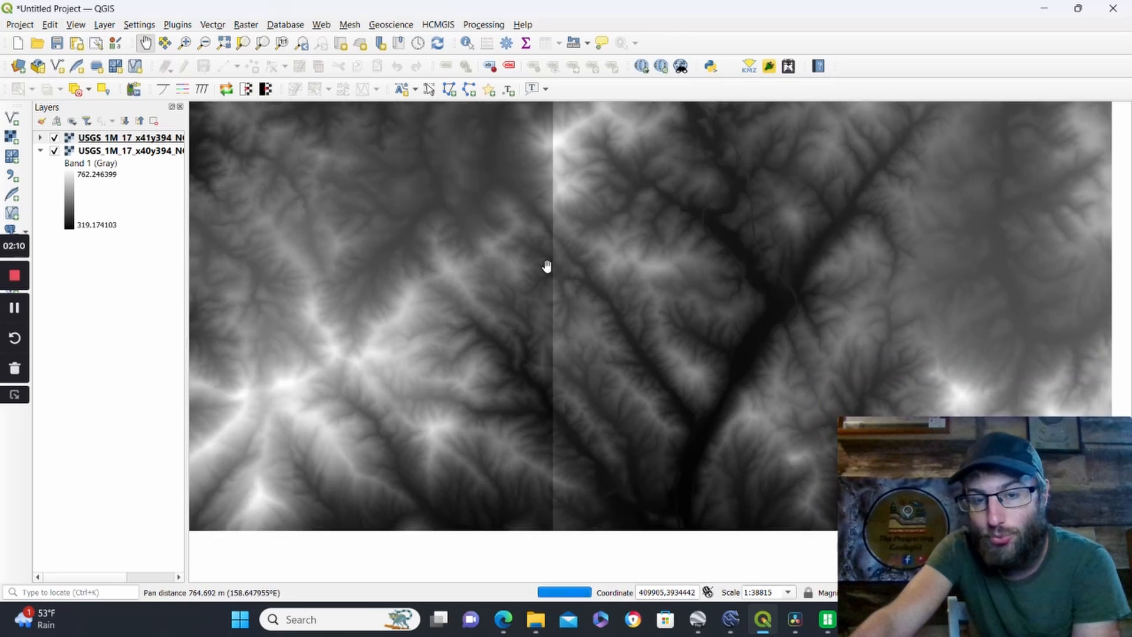
pyautogui.scroll(-1, 548, 265)
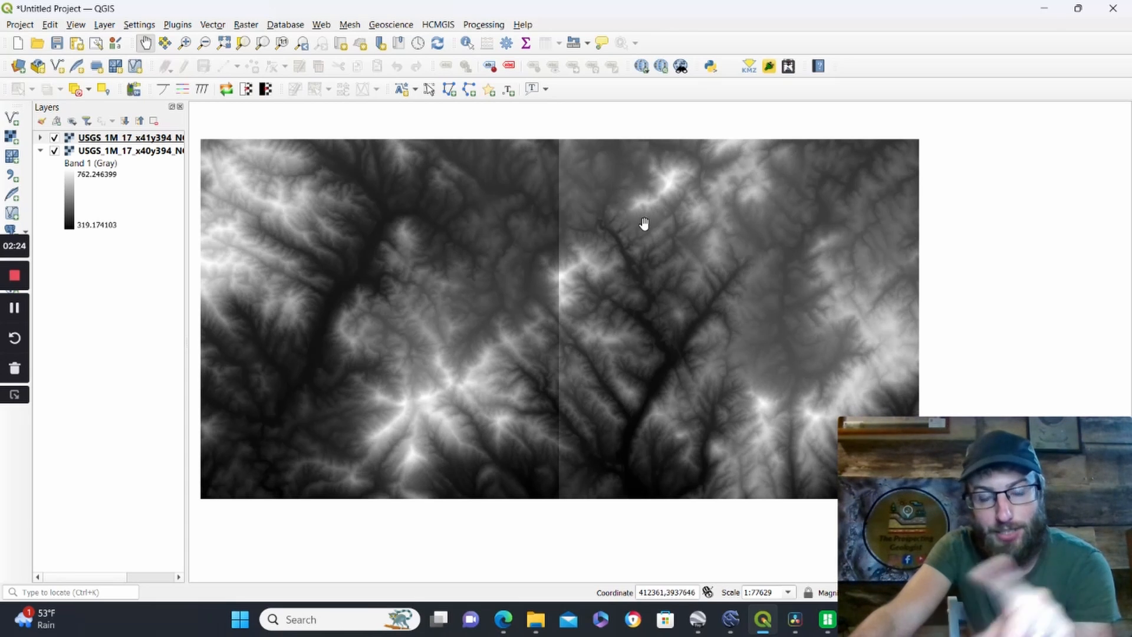
pyautogui.moveTo(624, 268); pyautogui.dragTo(639, 273)
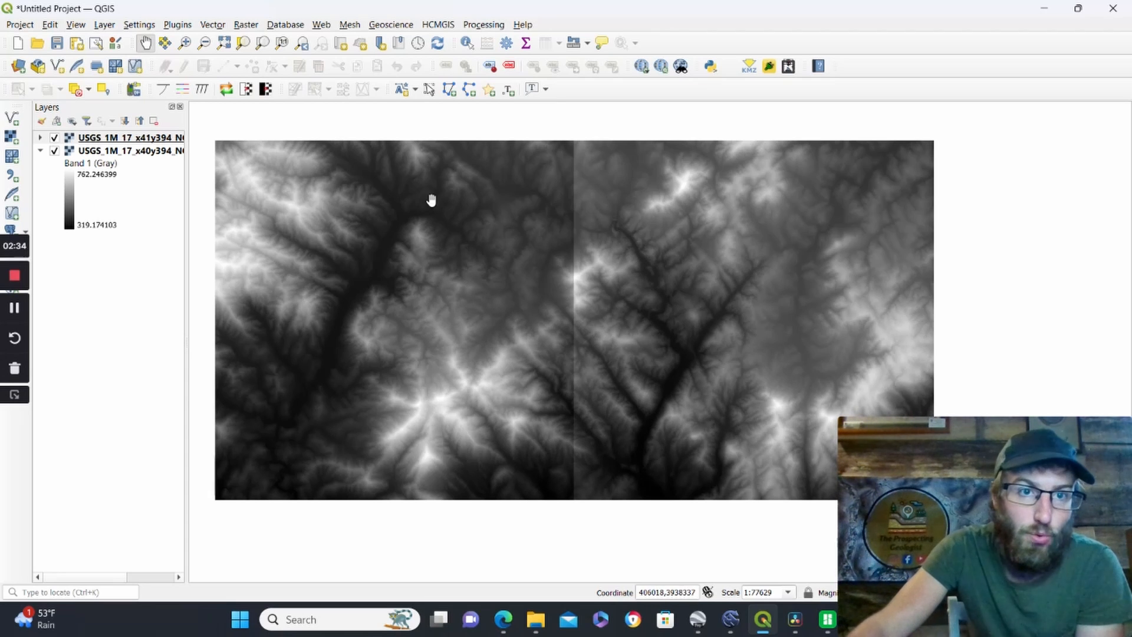
pyautogui.click(244, 24)
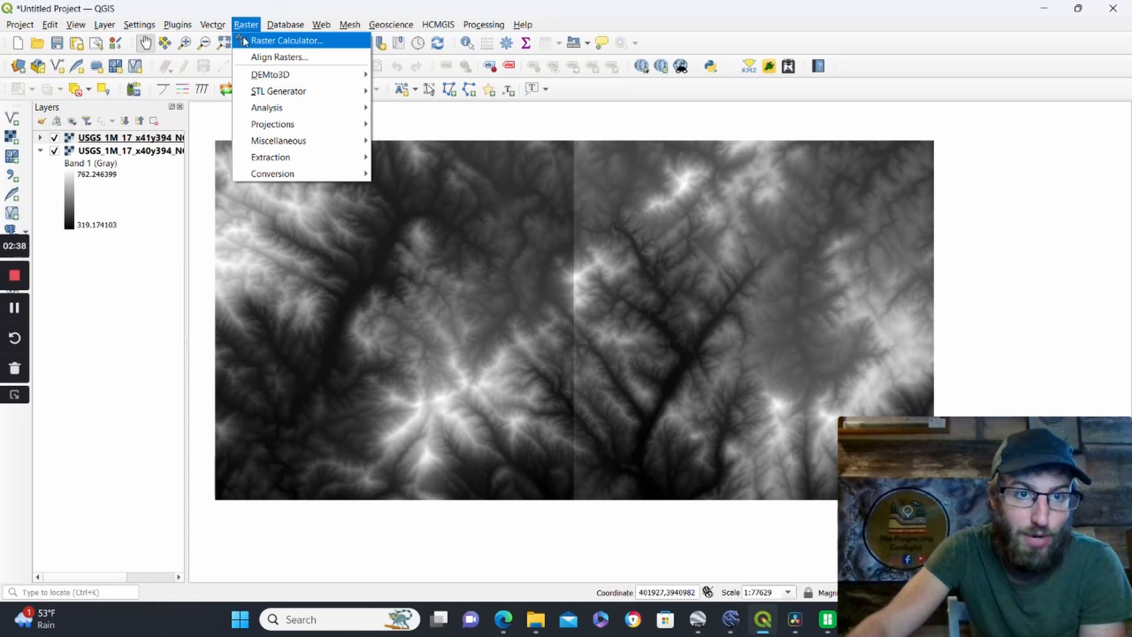
pyautogui.moveTo(264, 155)
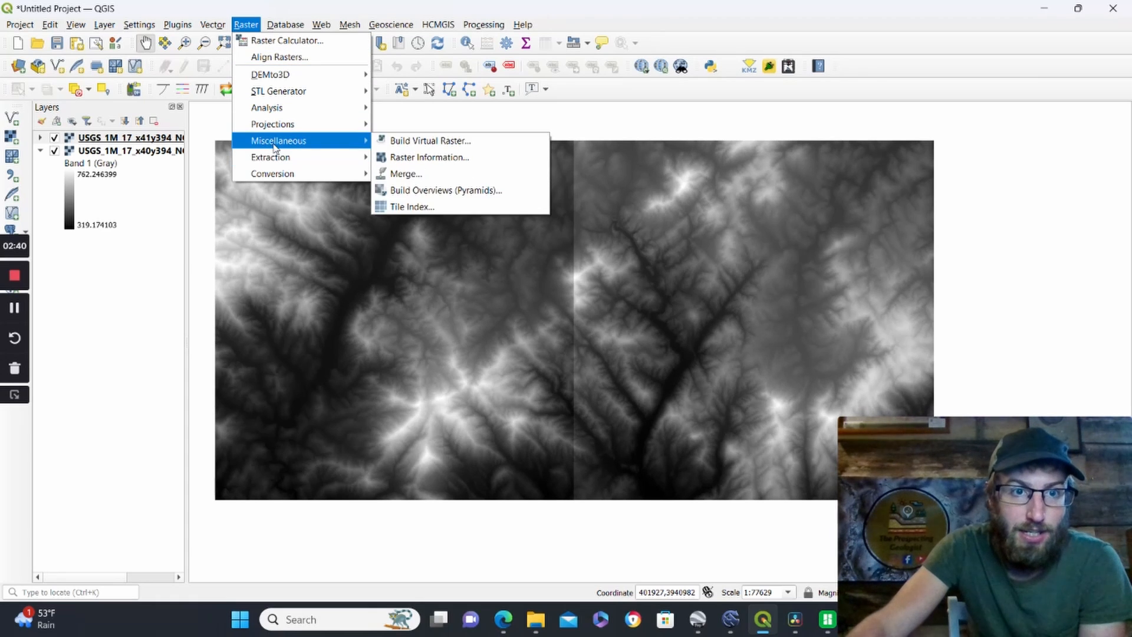
pyautogui.click(419, 175)
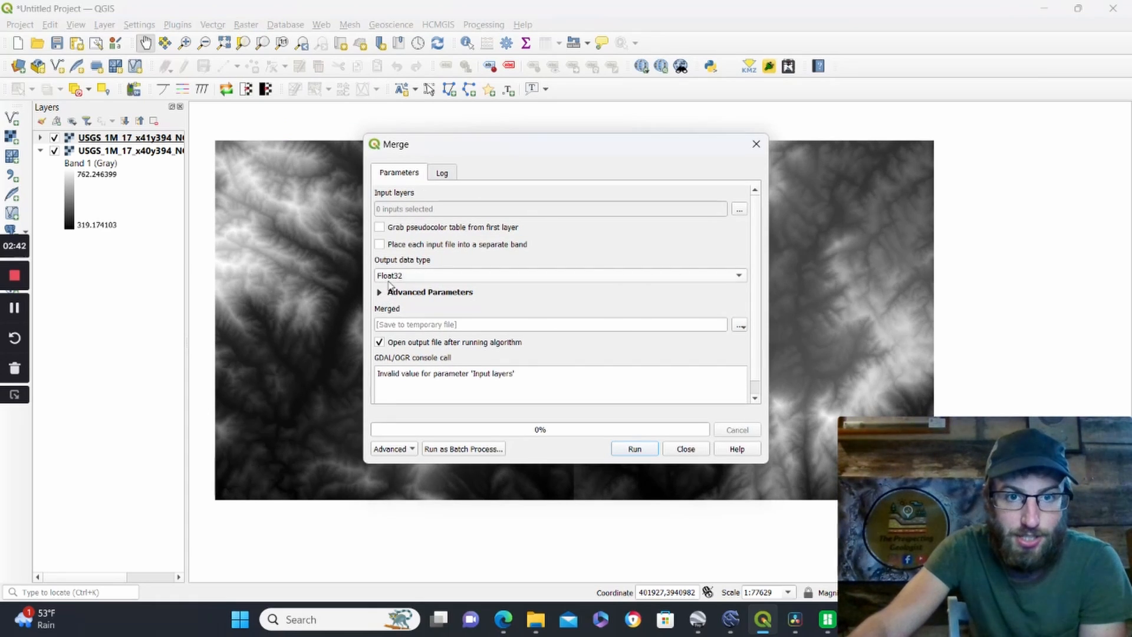
pyautogui.click(739, 210)
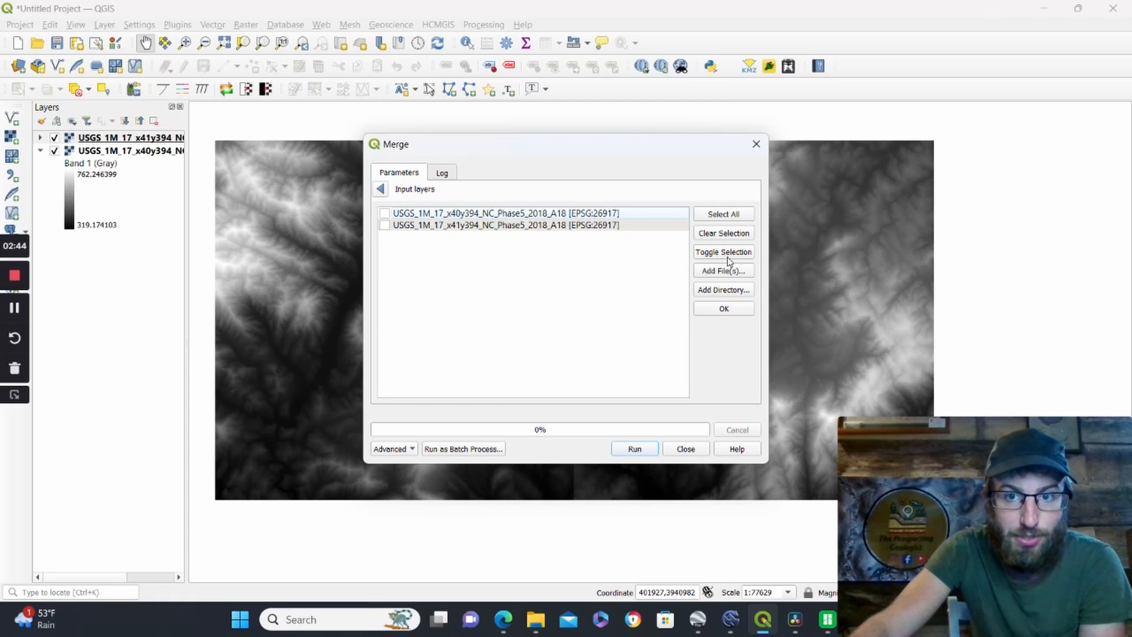
pyautogui.click(719, 215)
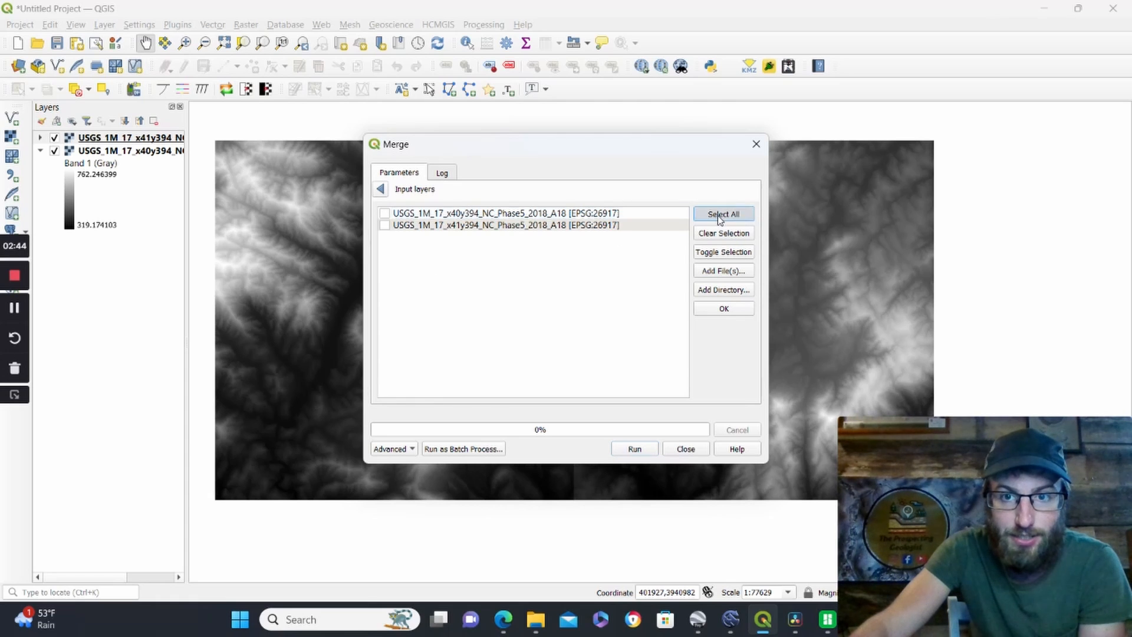
pyautogui.click(635, 449)
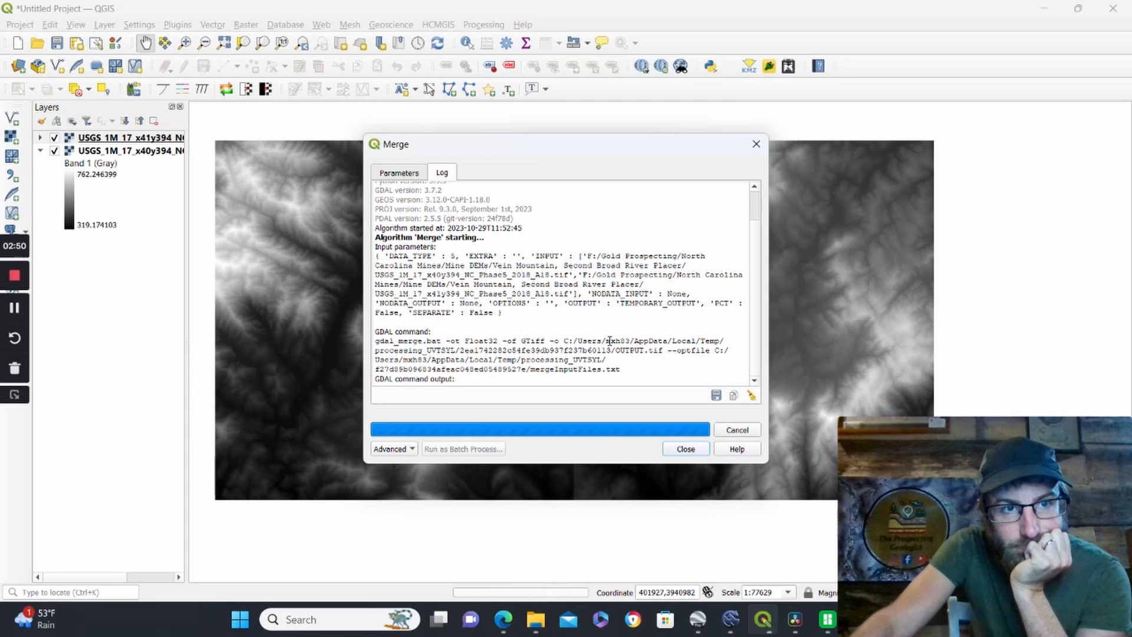
pyautogui.click(14, 310)
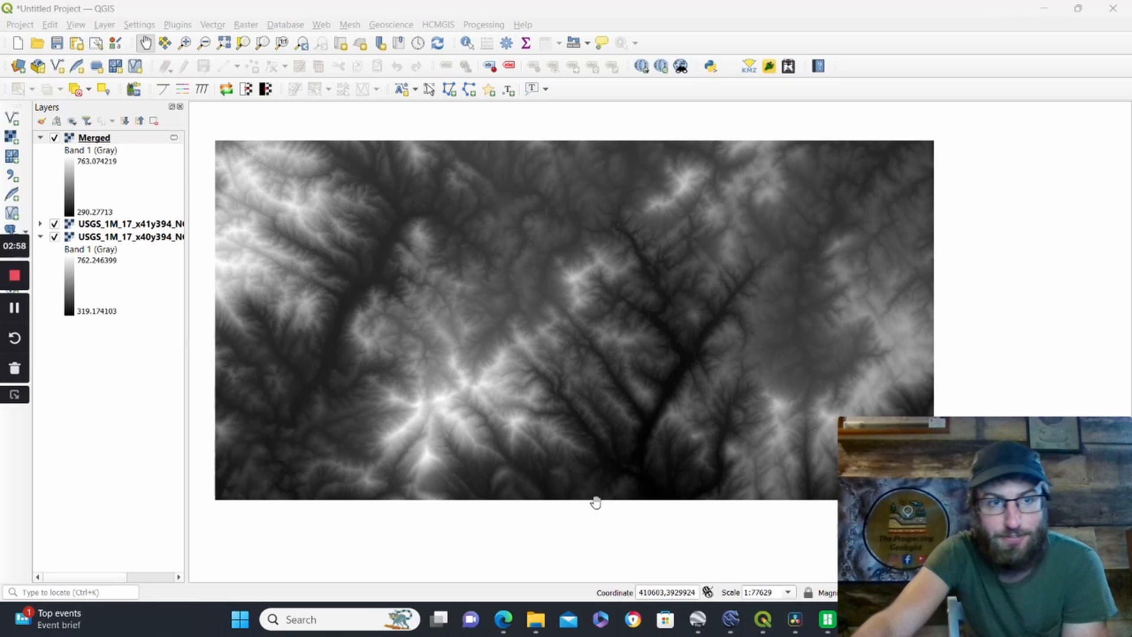
pyautogui.scroll(1, 553, 302)
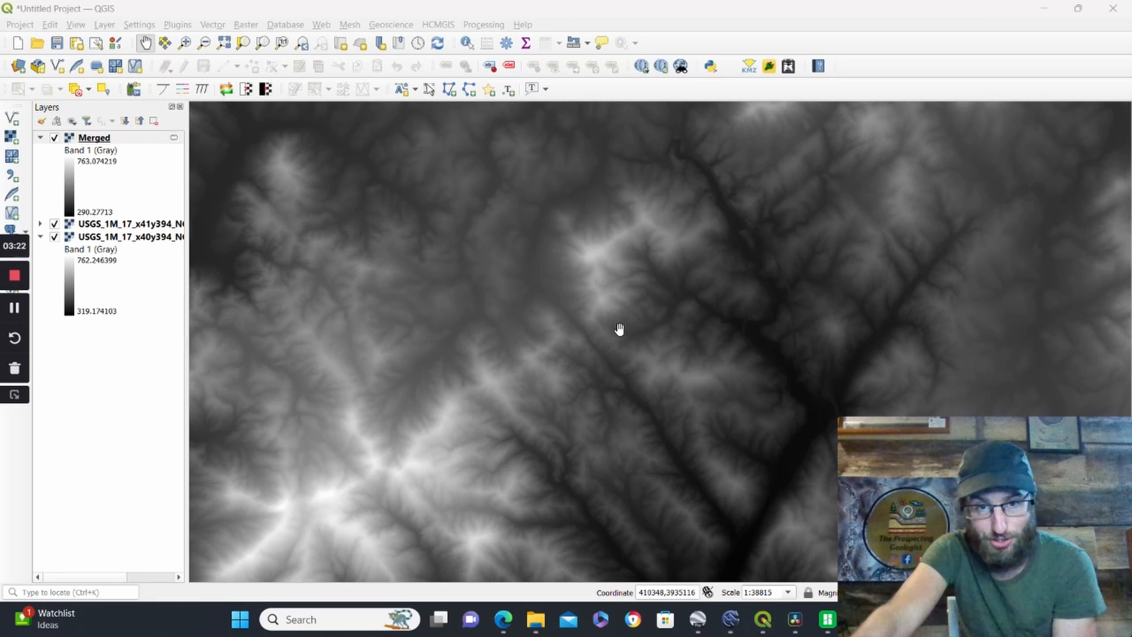
# Step: Start Clip Raster by Extent with the Merged layer as the input
pyautogui.moveTo(619, 328); pyautogui.dragTo(612, 316)
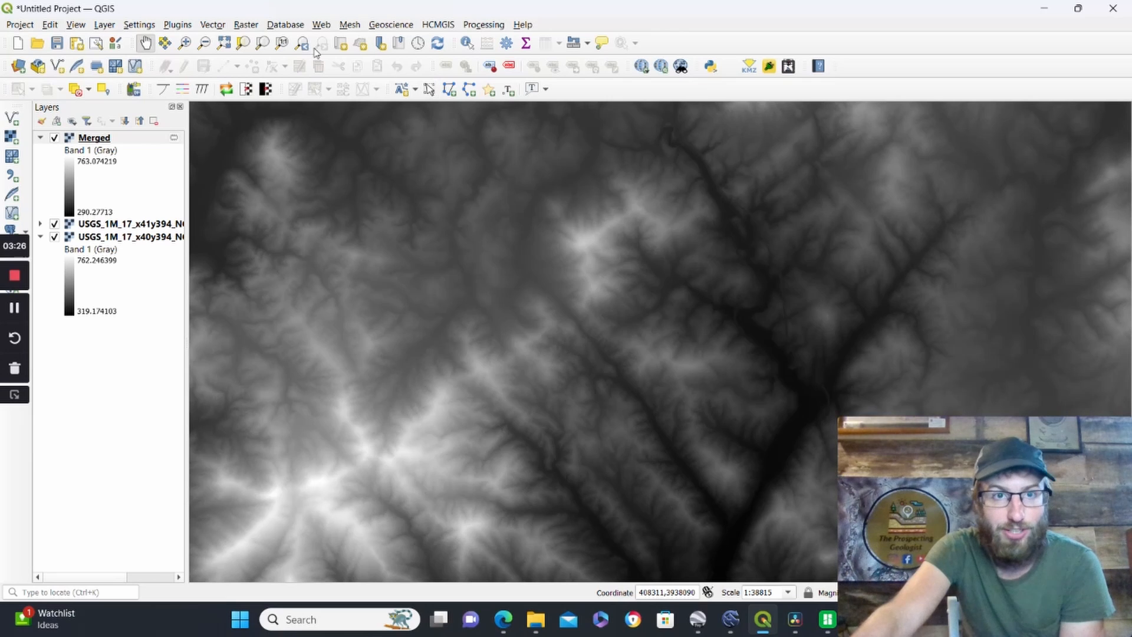
pyautogui.click(248, 25)
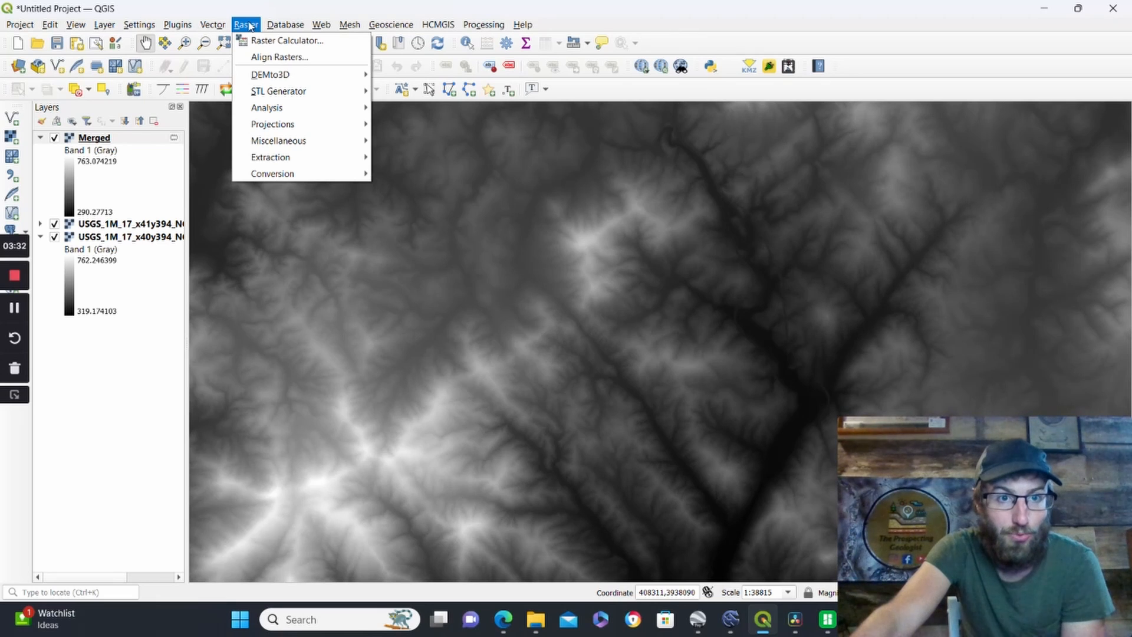
pyautogui.moveTo(293, 165)
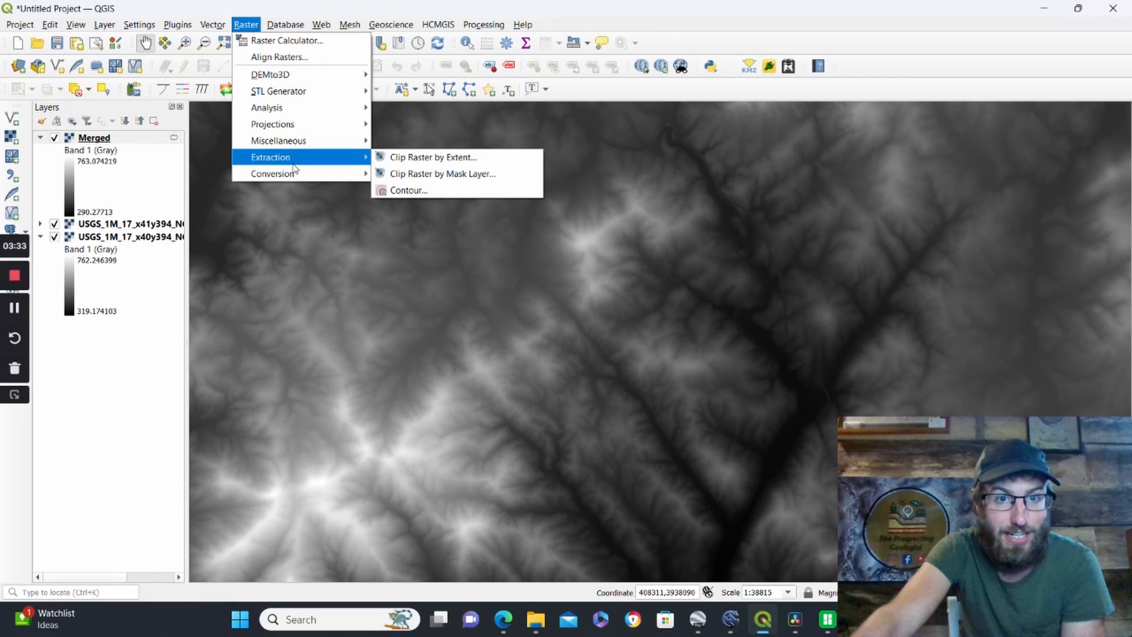
pyautogui.click(410, 158)
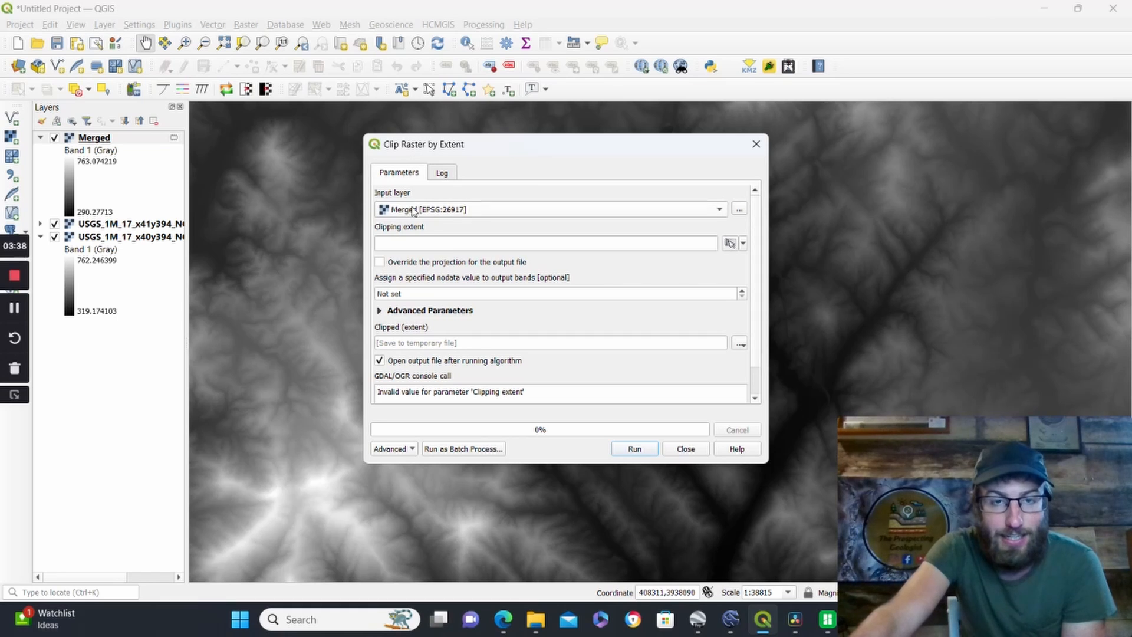
pyautogui.click(413, 211)
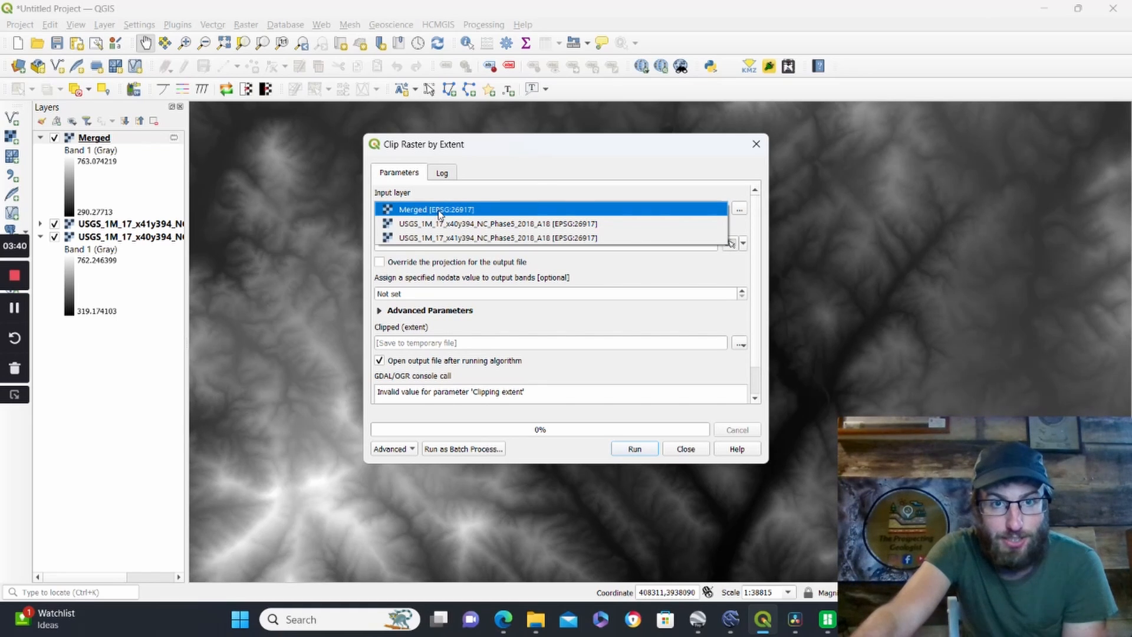
pyautogui.click(439, 211)
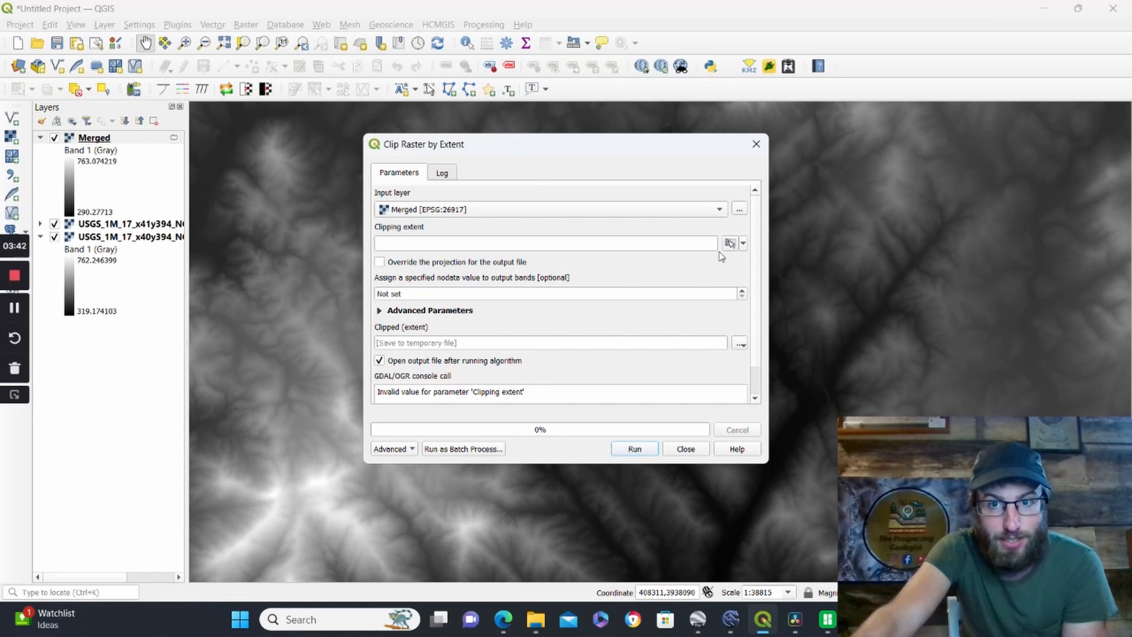
# Step: Draw the clipping extent on the map canvas, about 407054 to 415508 east and 3932076 to 3937663 north (EPSG:26917)
pyautogui.click(742, 244)
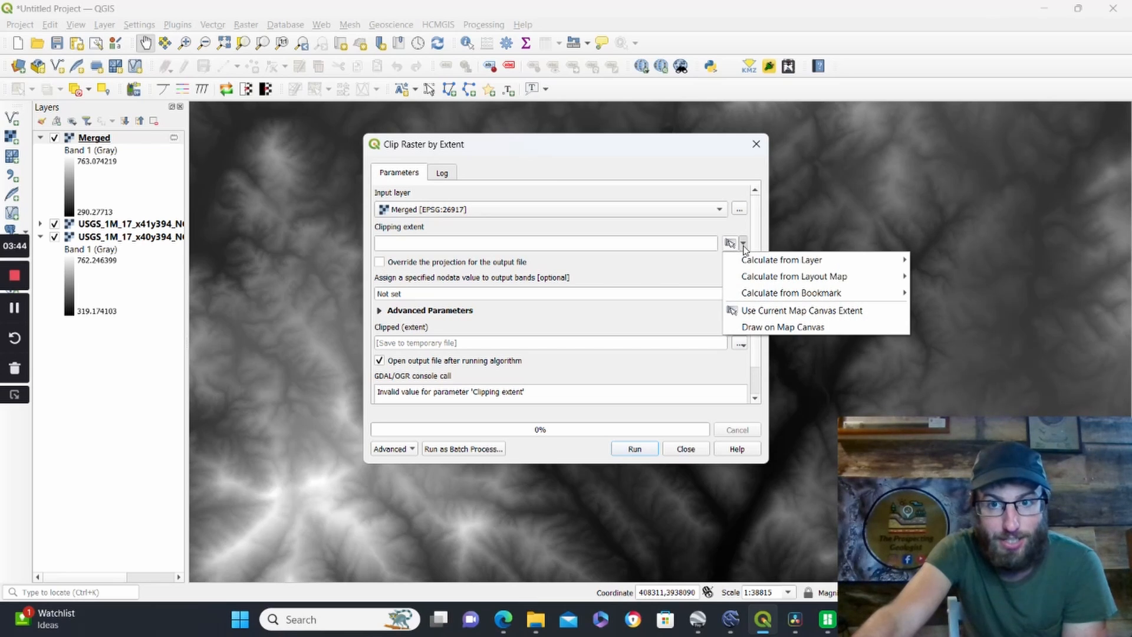
pyautogui.click(758, 328)
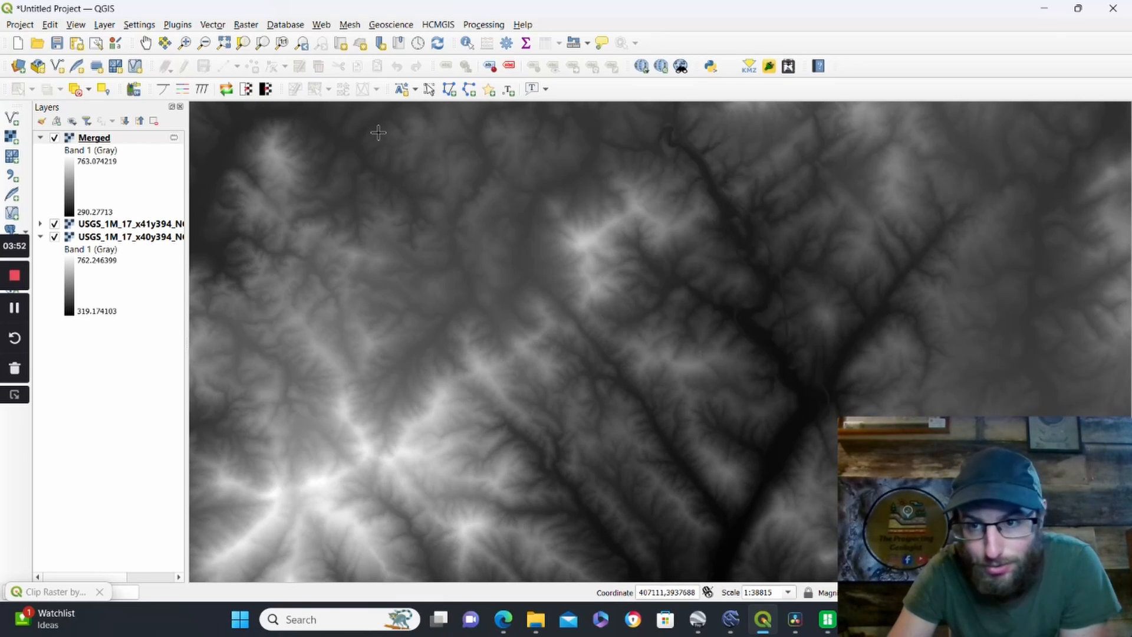
pyautogui.moveTo(374, 134); pyautogui.dragTo(980, 535)
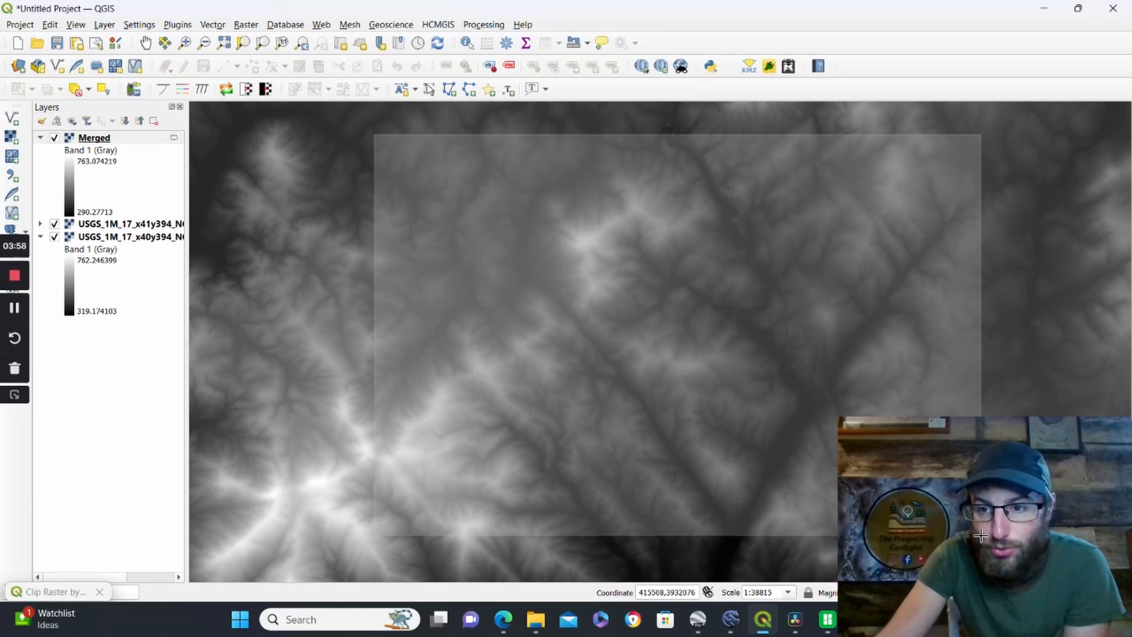
pyautogui.moveTo(980, 534); pyautogui.dragTo(981, 534)
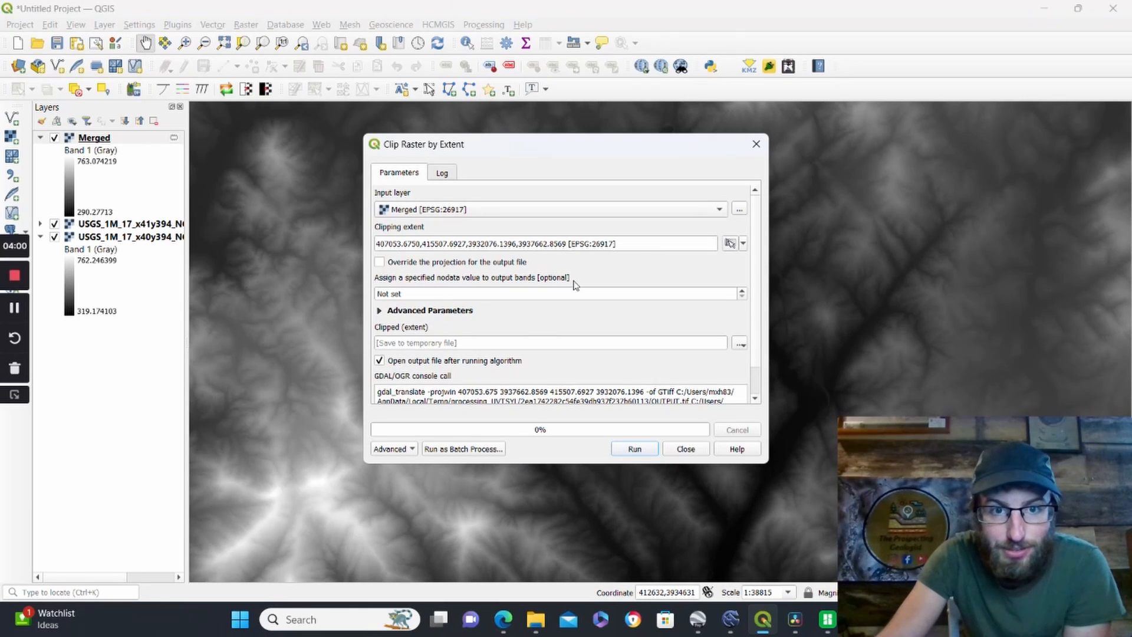
# Step: Choose to save the clipped raster to a file and browse through Gold Prospecting to the North Carolina Mines folder
pyautogui.click(741, 344)
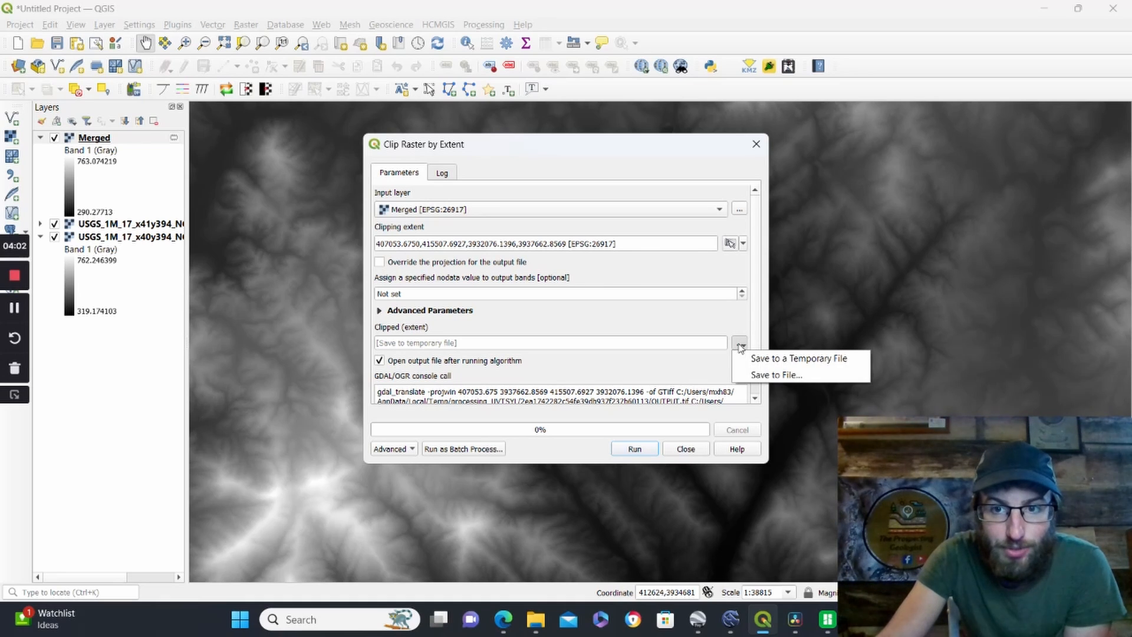
pyautogui.click(746, 377)
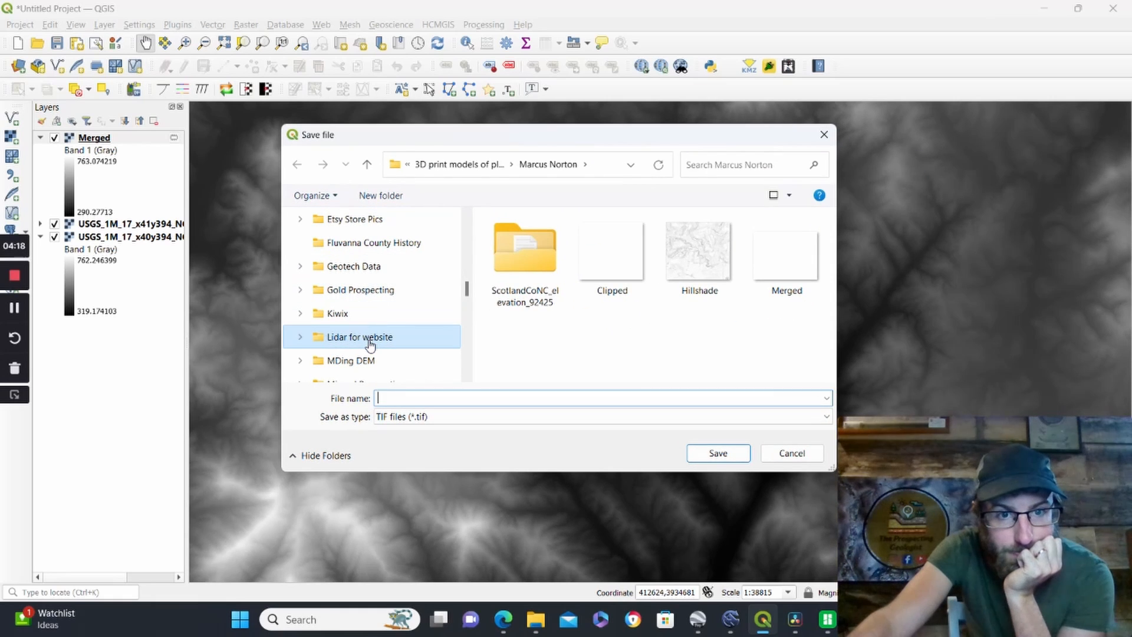
pyautogui.click(371, 291)
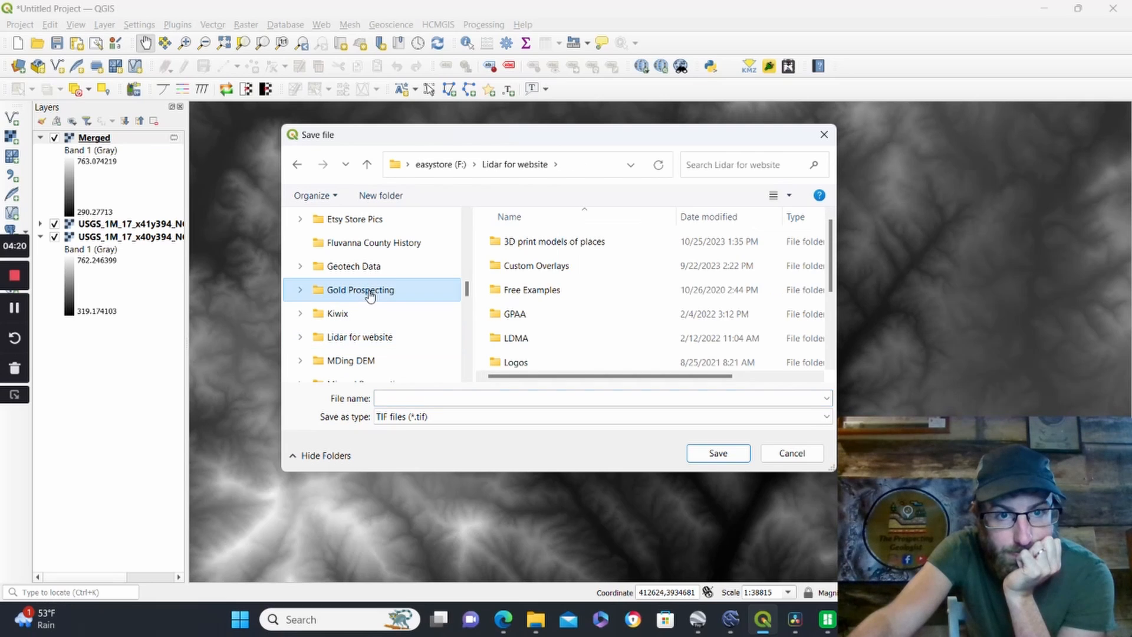
pyautogui.scroll(-6, 576, 306)
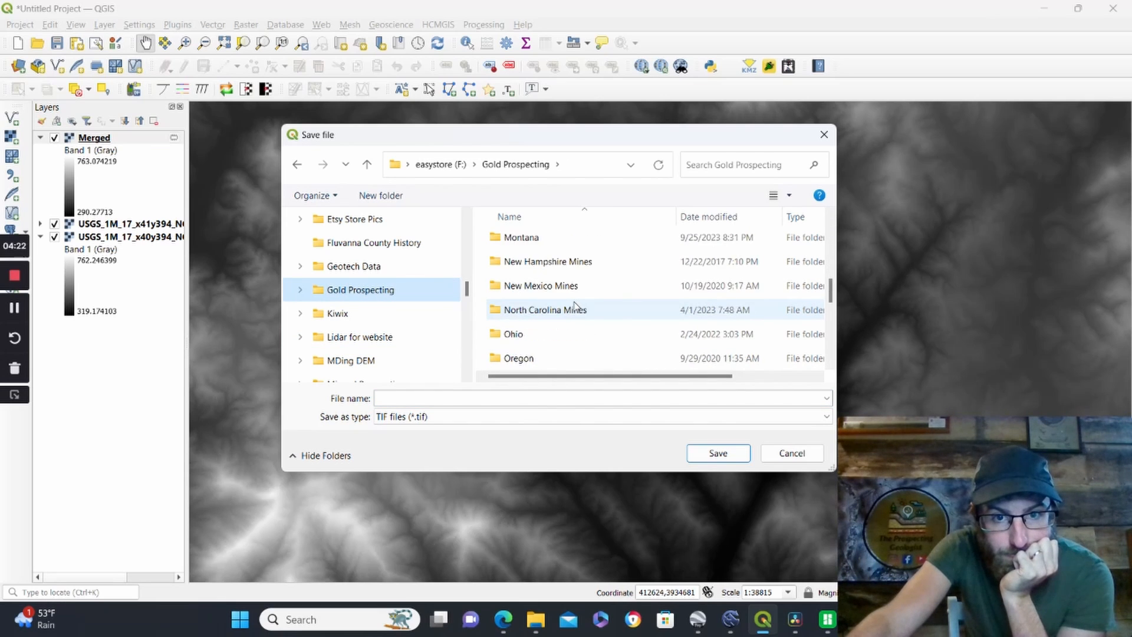
pyautogui.scroll(-3, 575, 305)
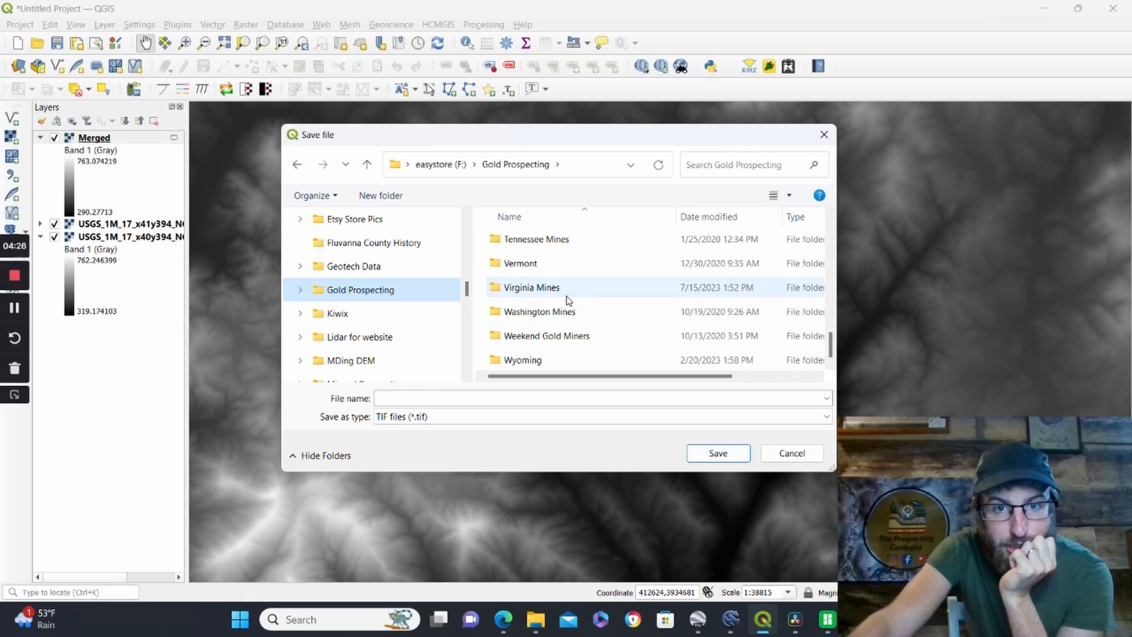
pyautogui.scroll(2, 575, 306)
pyautogui.scroll(1, 574, 312)
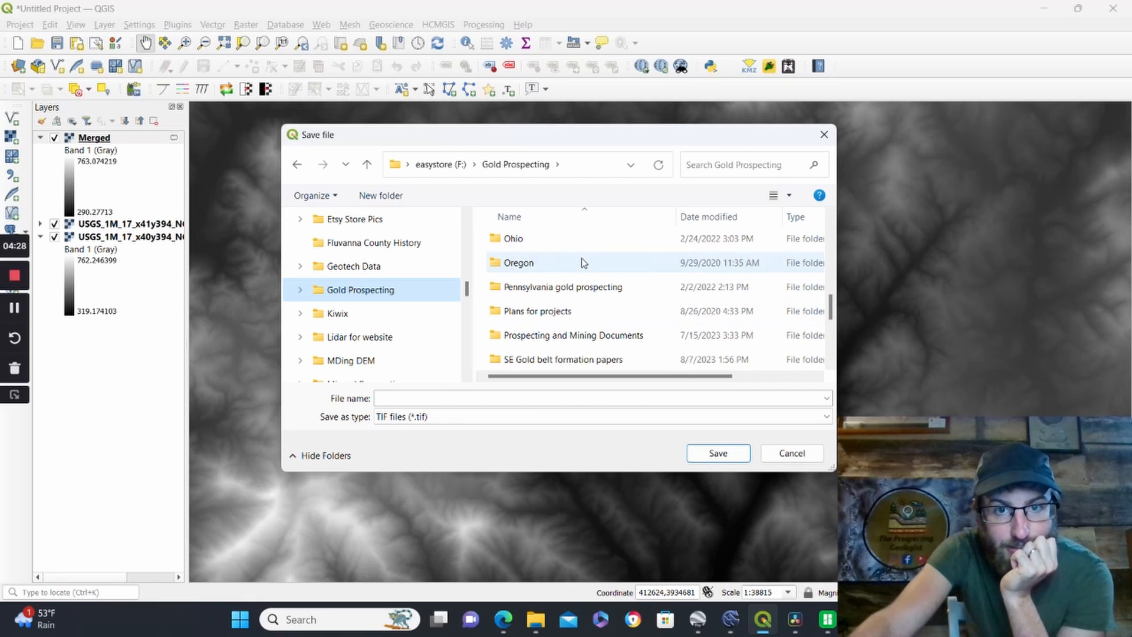
pyautogui.scroll(-1, 588, 312)
pyautogui.scroll(2, 588, 313)
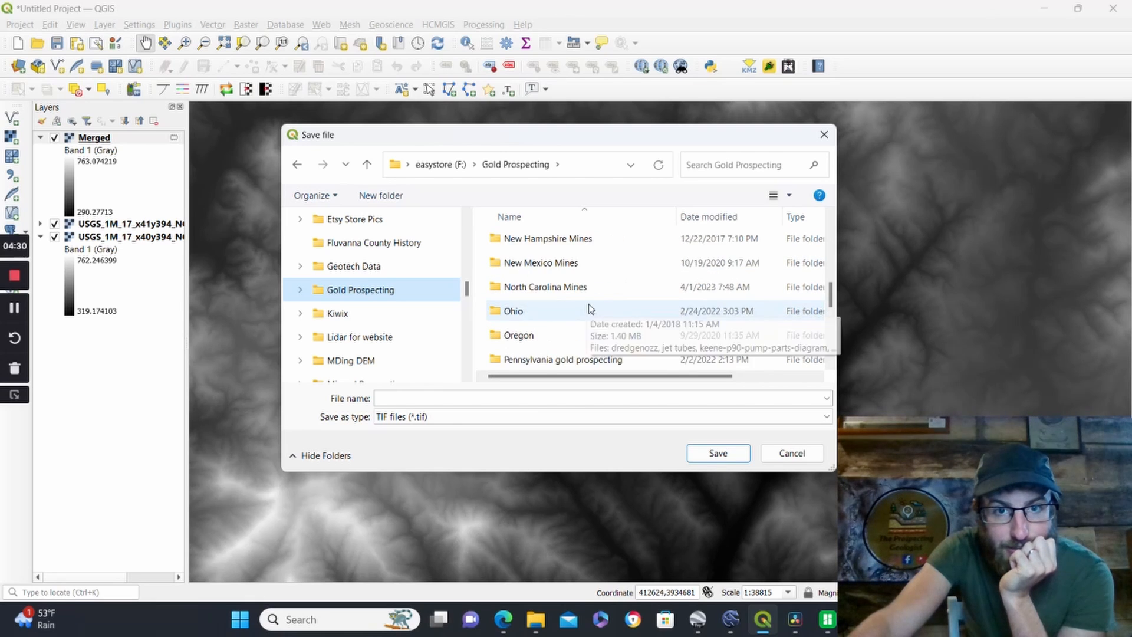
pyautogui.doubleClick(577, 285)
# Step: Save the output as Clipped Vein in Mine DEMs, Vein Mountain, Second Broad River Placer, and run the clip
pyautogui.scroll(-2, 580, 289)
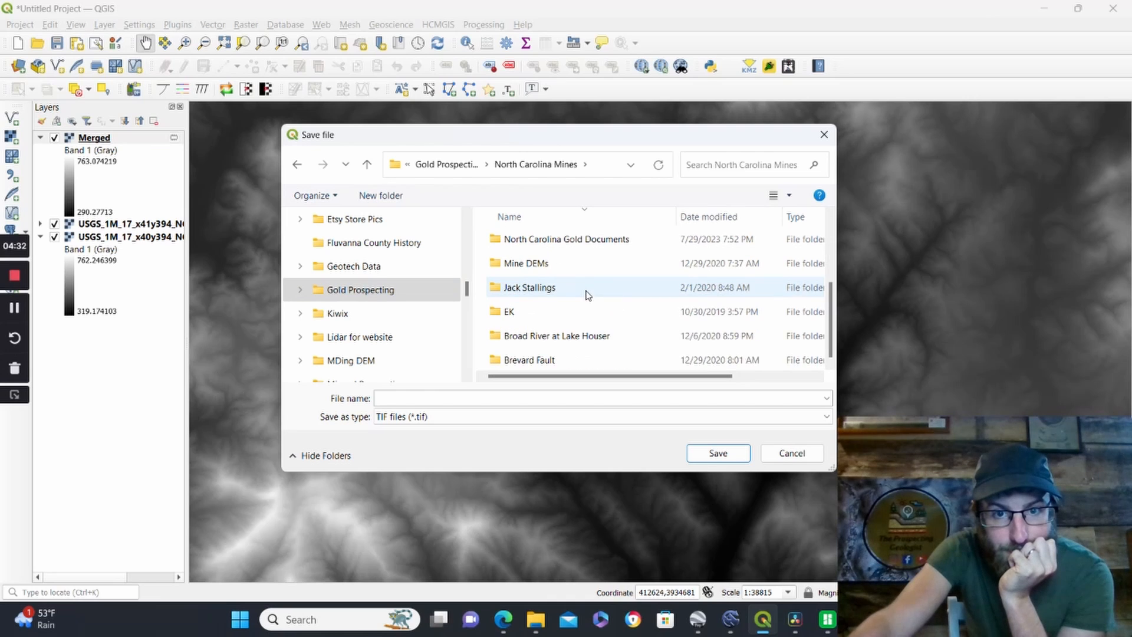
pyautogui.click(563, 268)
pyautogui.doubleClick(563, 268)
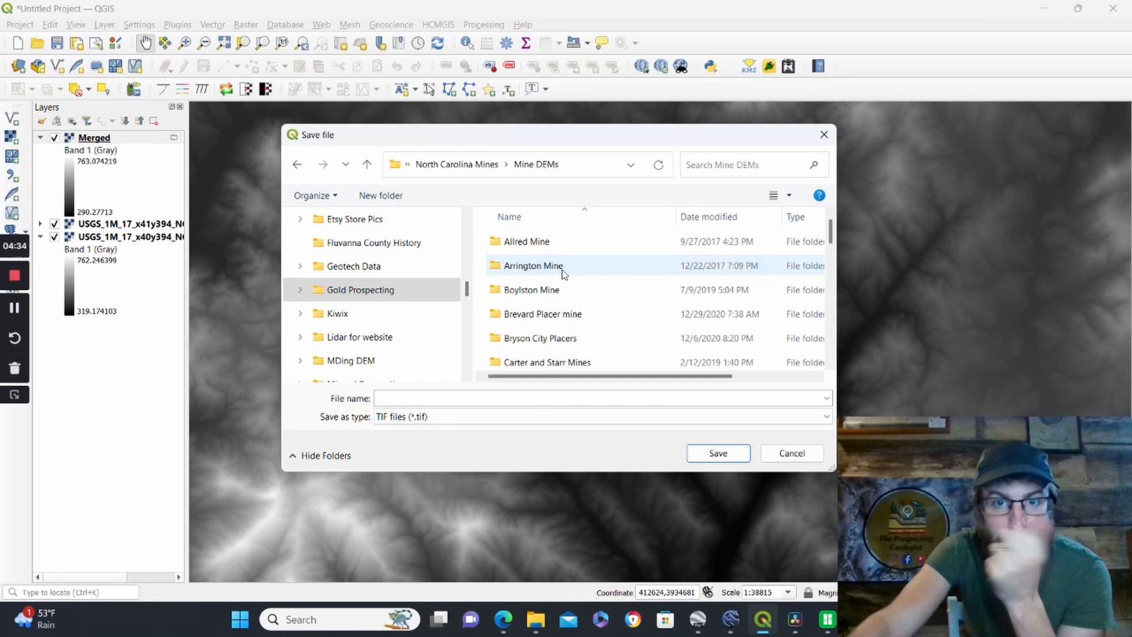
pyautogui.scroll(-3, 563, 273)
pyautogui.scroll(-5, 563, 273)
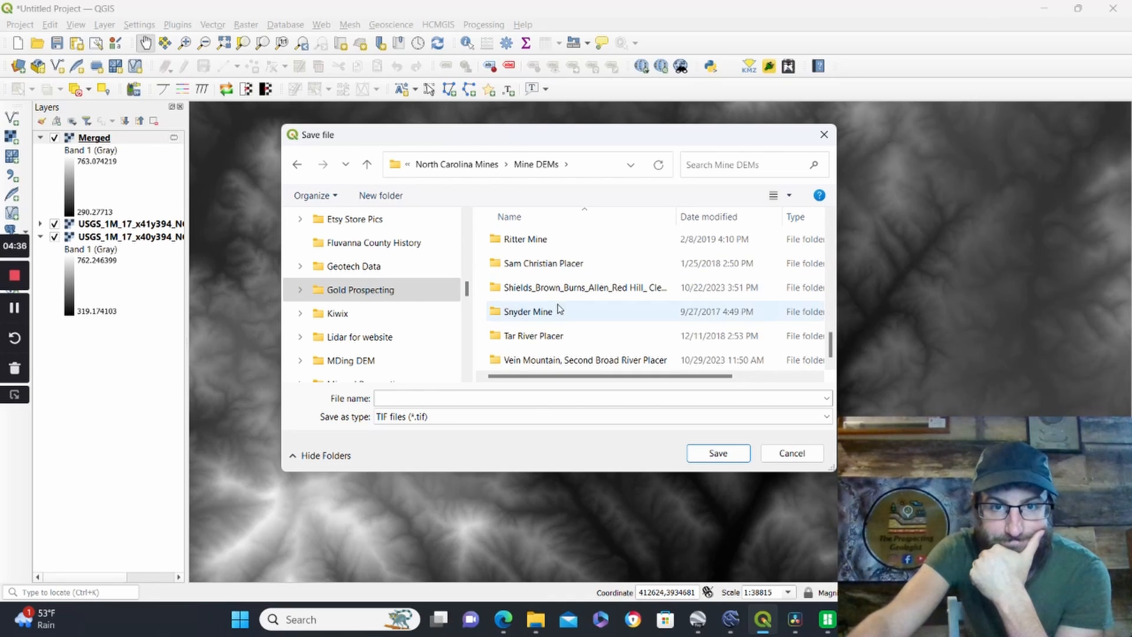
pyautogui.doubleClick(545, 358)
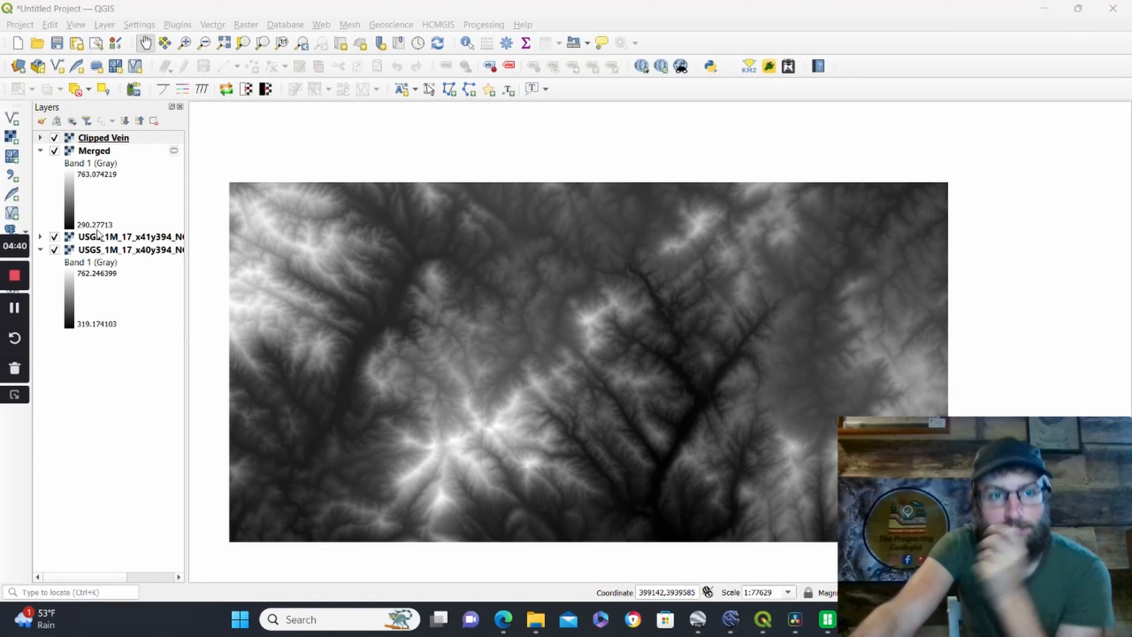
# Step: Check the clipped raster by switching the Clipped Vein layer's visibility off and on again
pyautogui.click(55, 138)
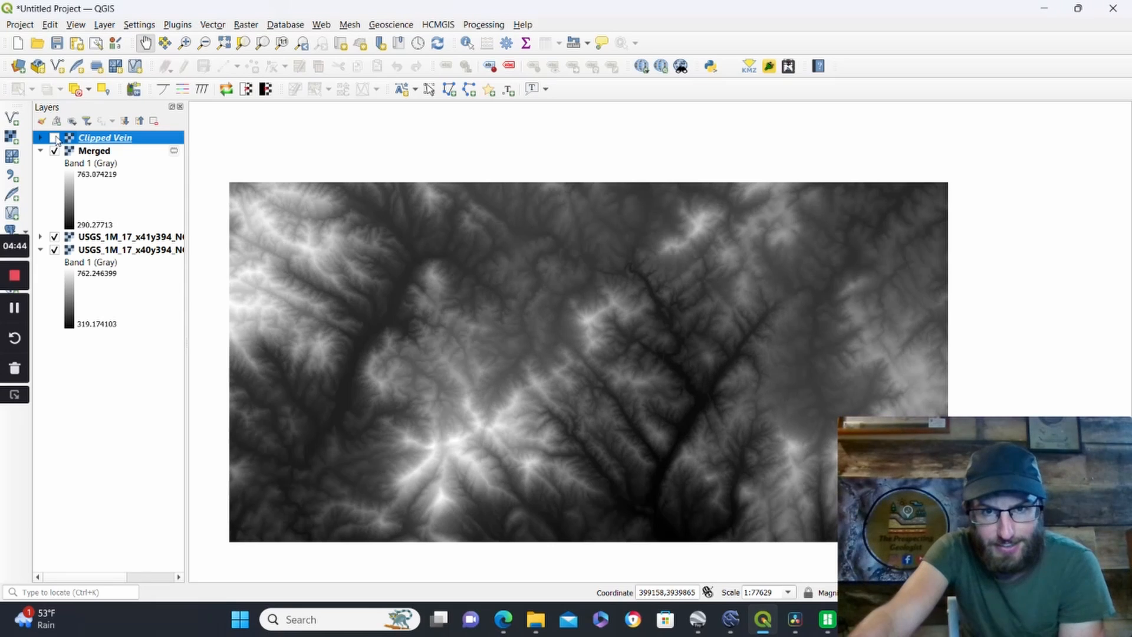
pyautogui.doubleClick(55, 139)
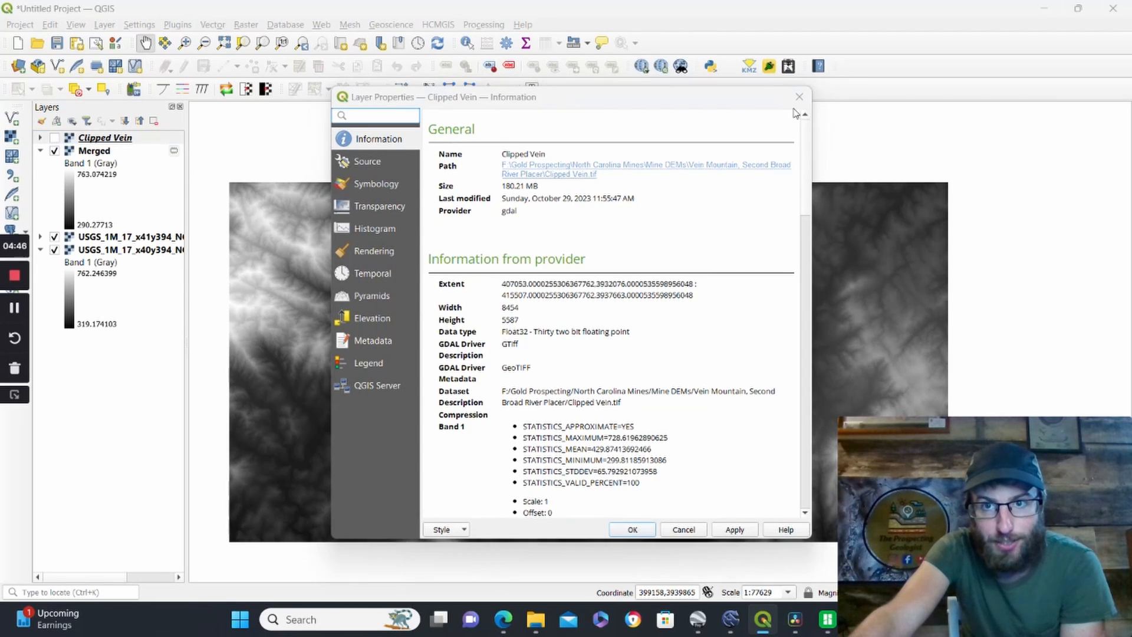
pyautogui.click(802, 97)
pyautogui.click(54, 138)
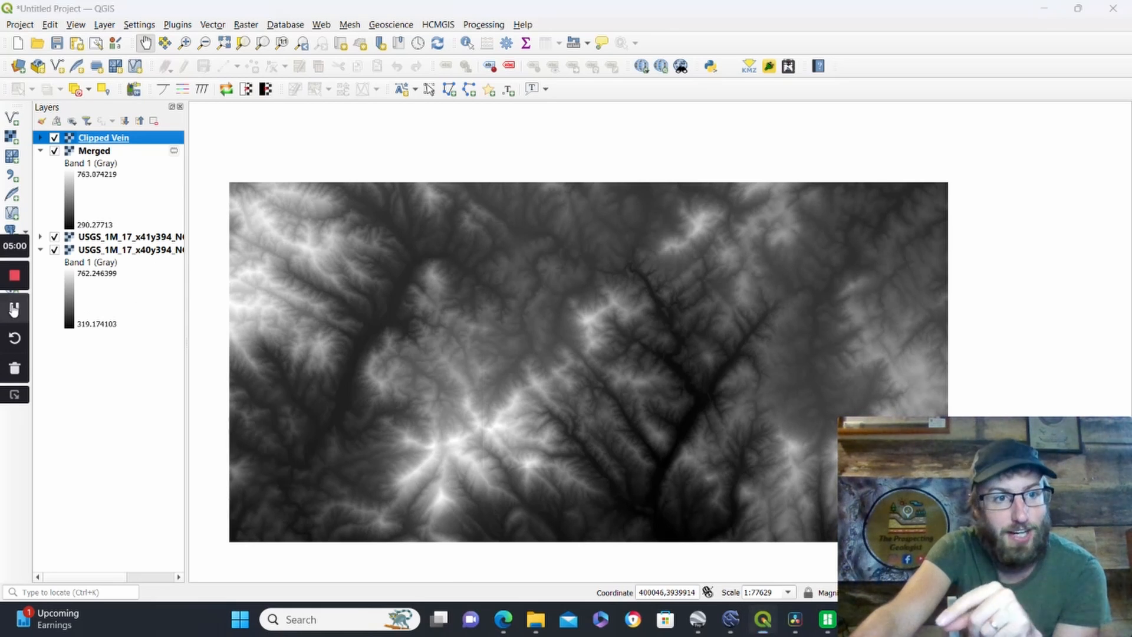
# Step: Switch to SAGA and load the Clipped Vein TIF file as a grid
pyautogui.click(14, 309)
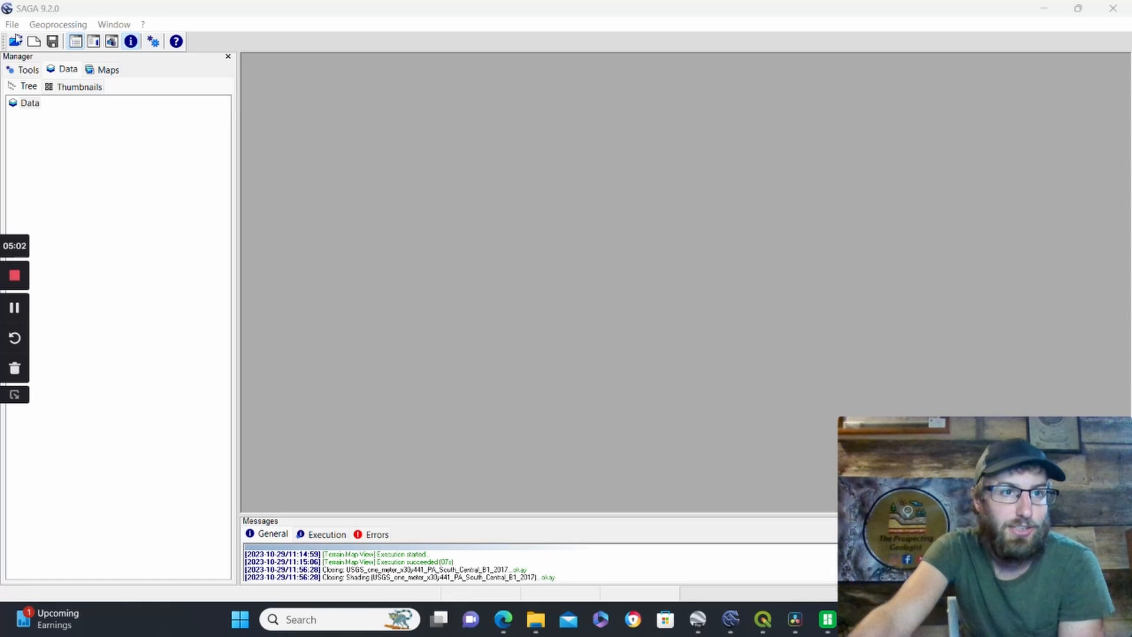
pyautogui.click(17, 27)
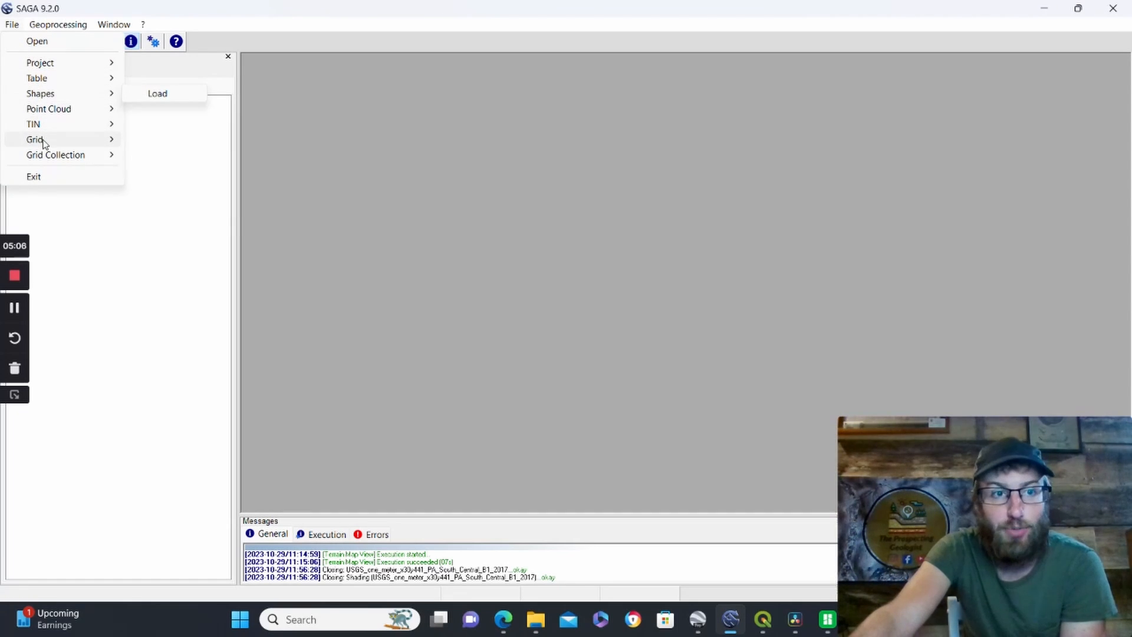
pyautogui.moveTo(37, 139)
pyautogui.click(282, 143)
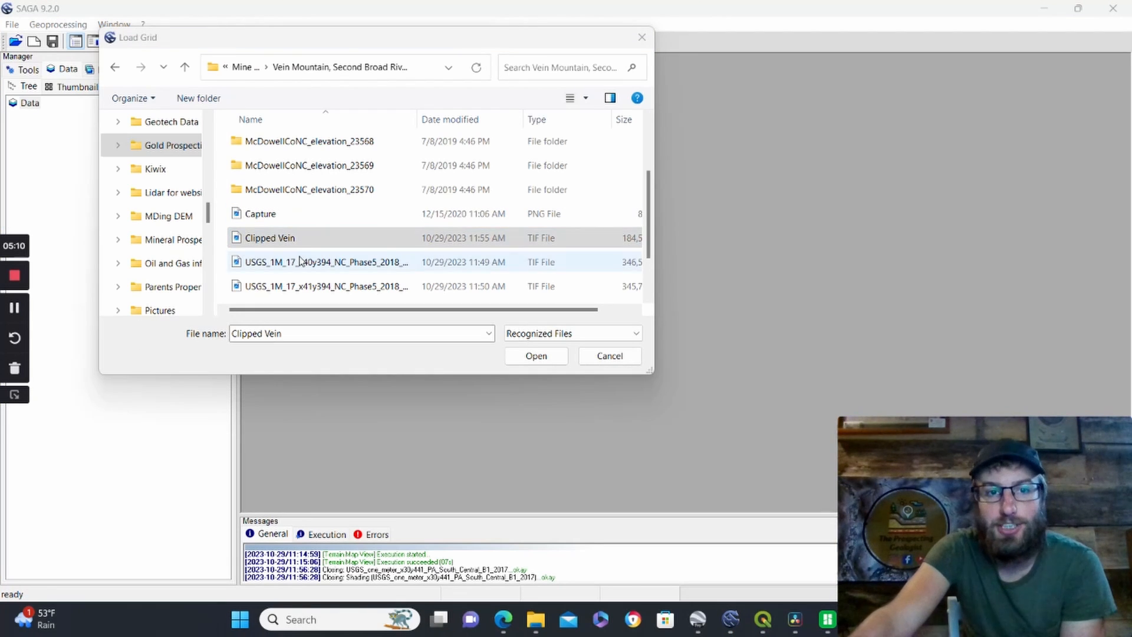
pyautogui.click(277, 242)
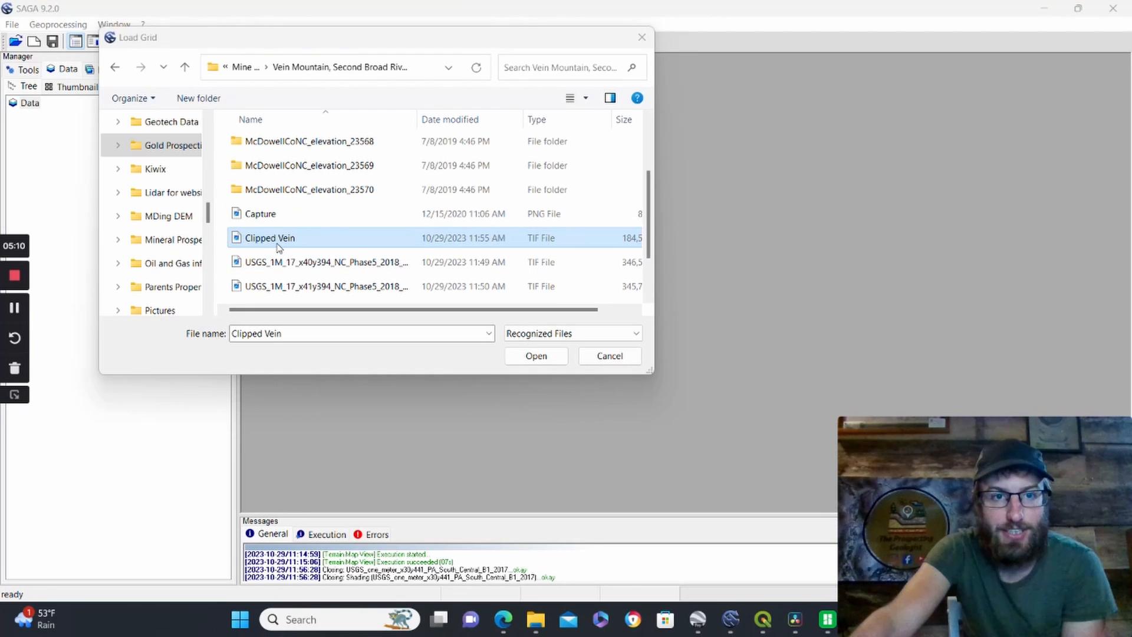
pyautogui.click(536, 356)
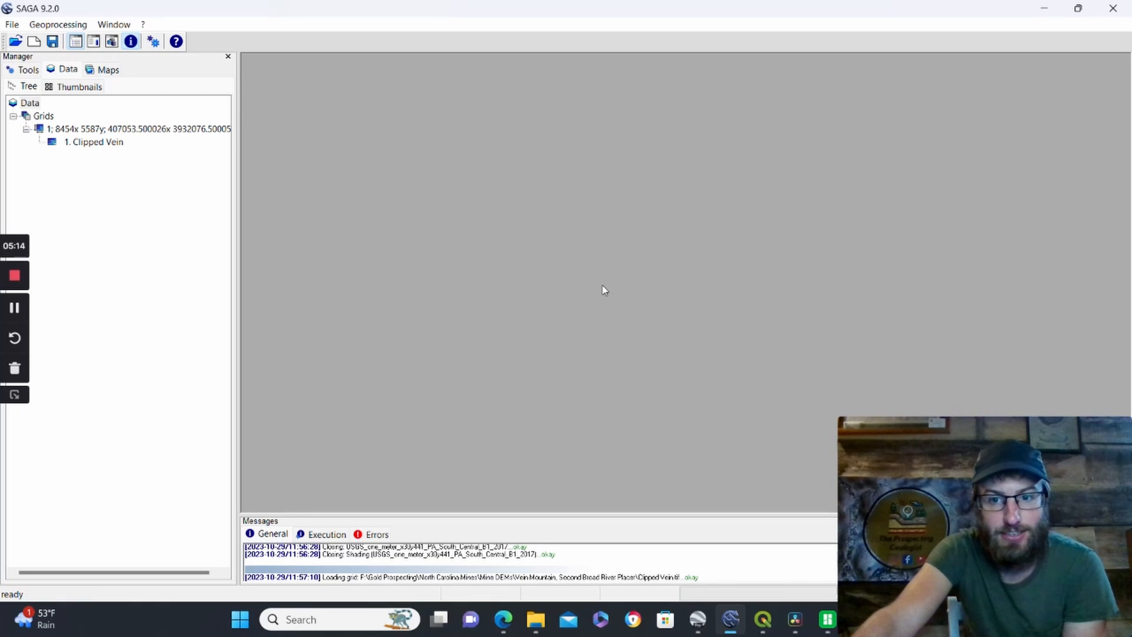
# Step: Run Terrain Map View using the loaded 8454x 5587y grid system and Clipped Vein as the DEM
pyautogui.click(69, 28)
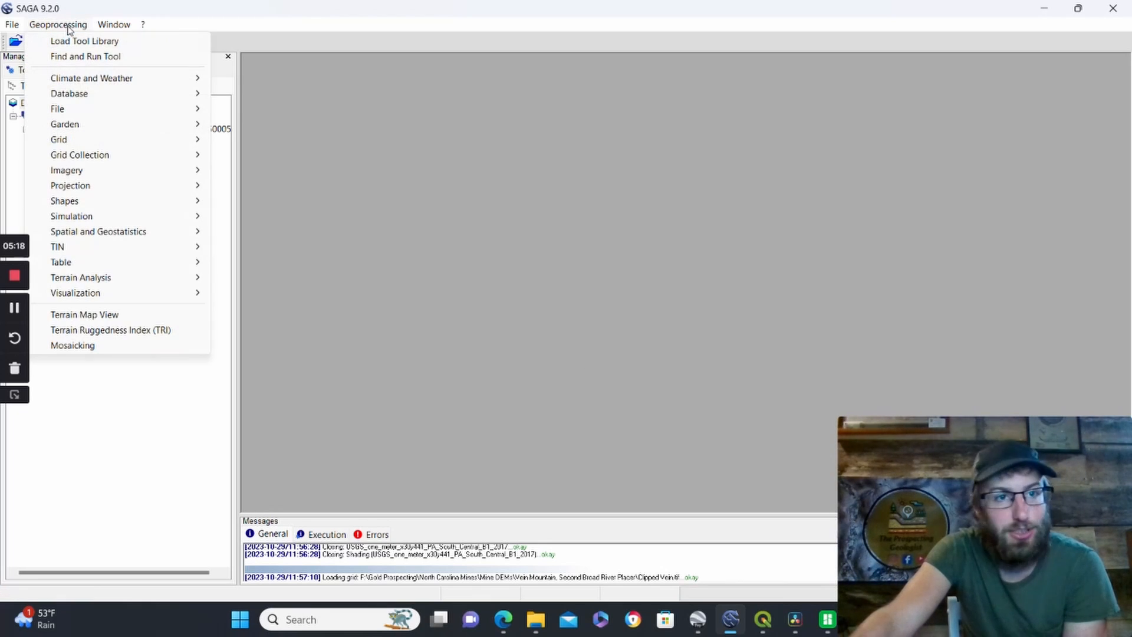
pyautogui.moveTo(96, 278)
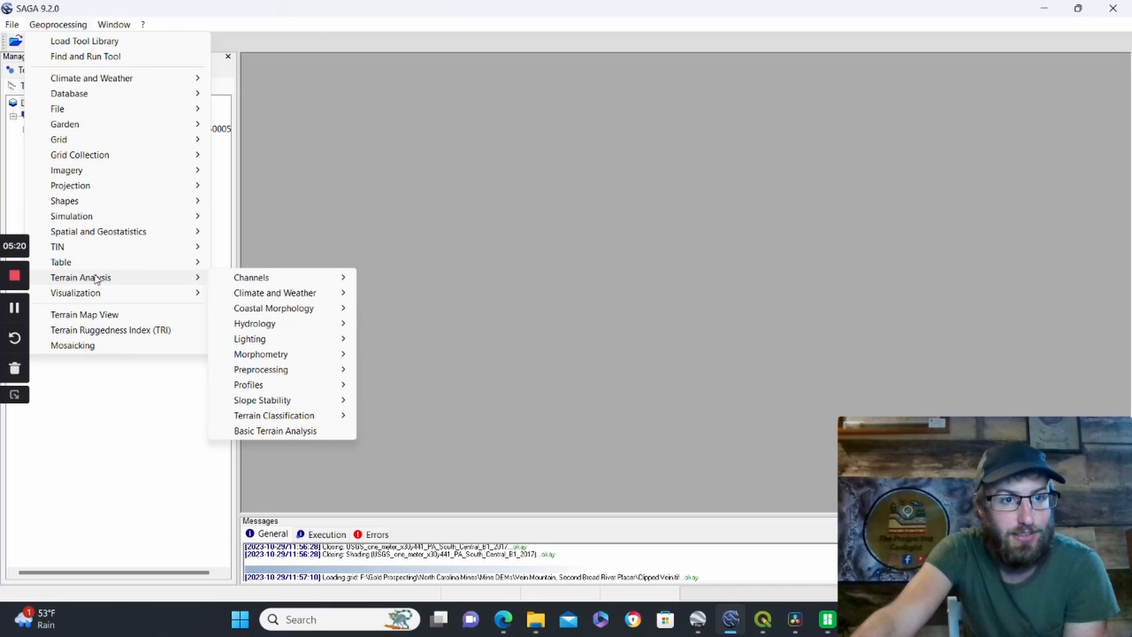
pyautogui.moveTo(130, 293)
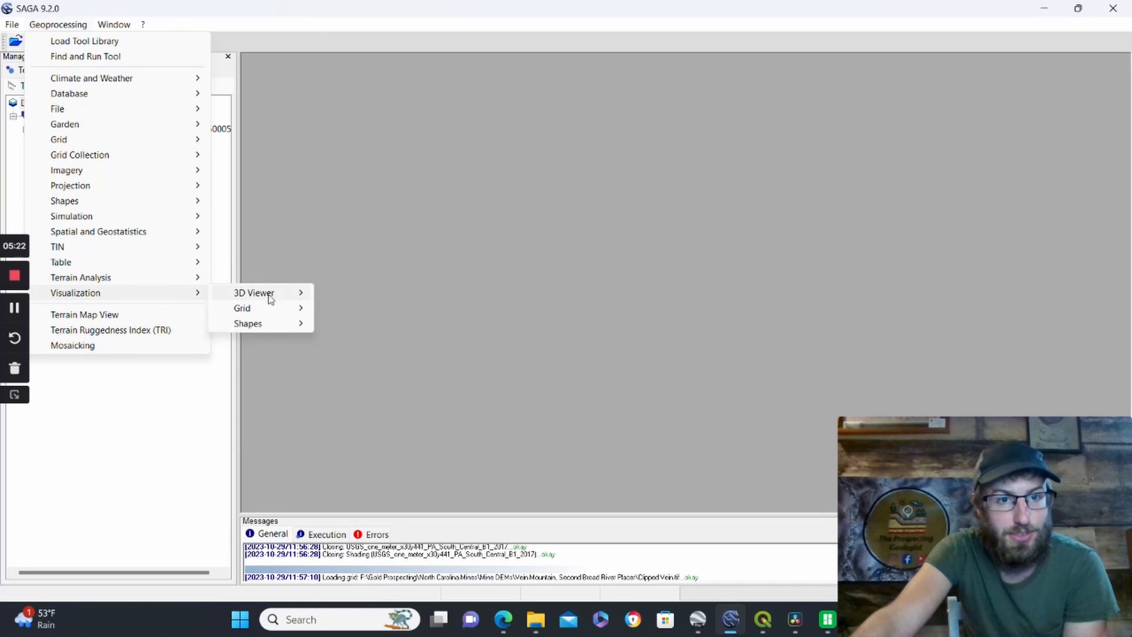
pyautogui.moveTo(269, 313)
pyautogui.click(371, 476)
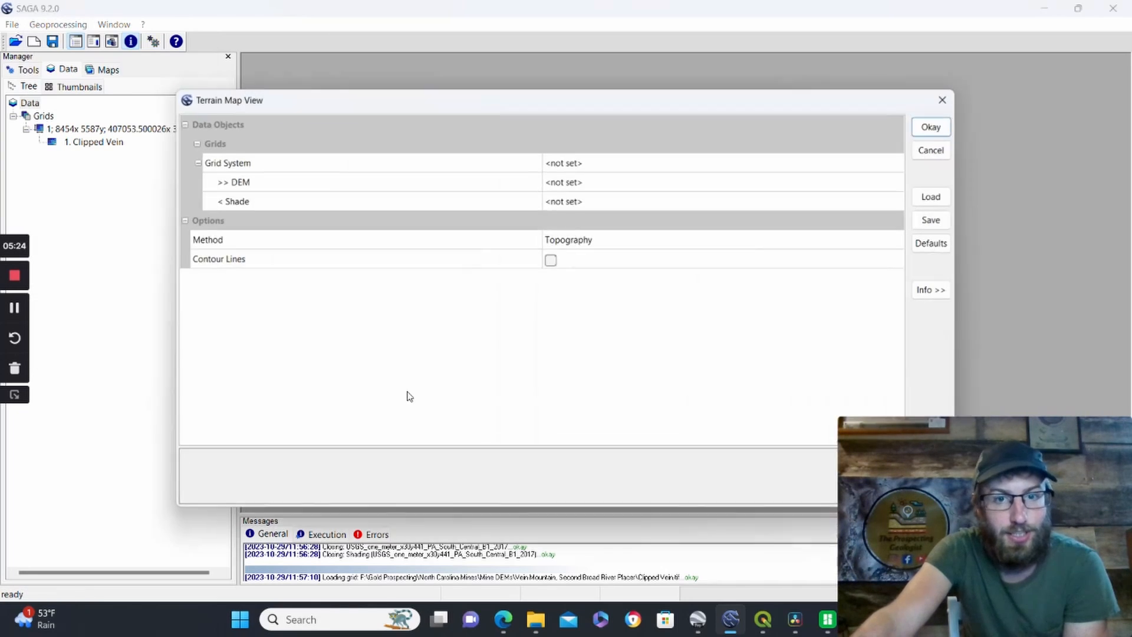
pyautogui.click(607, 164)
pyautogui.click(607, 180)
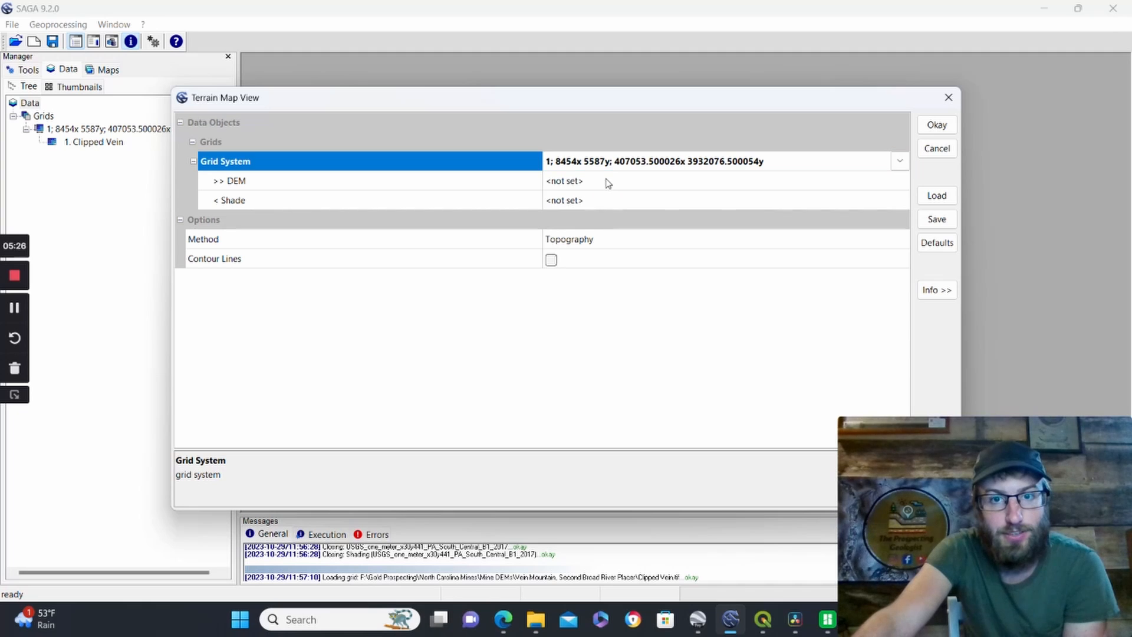
pyautogui.click(607, 180)
pyautogui.click(602, 201)
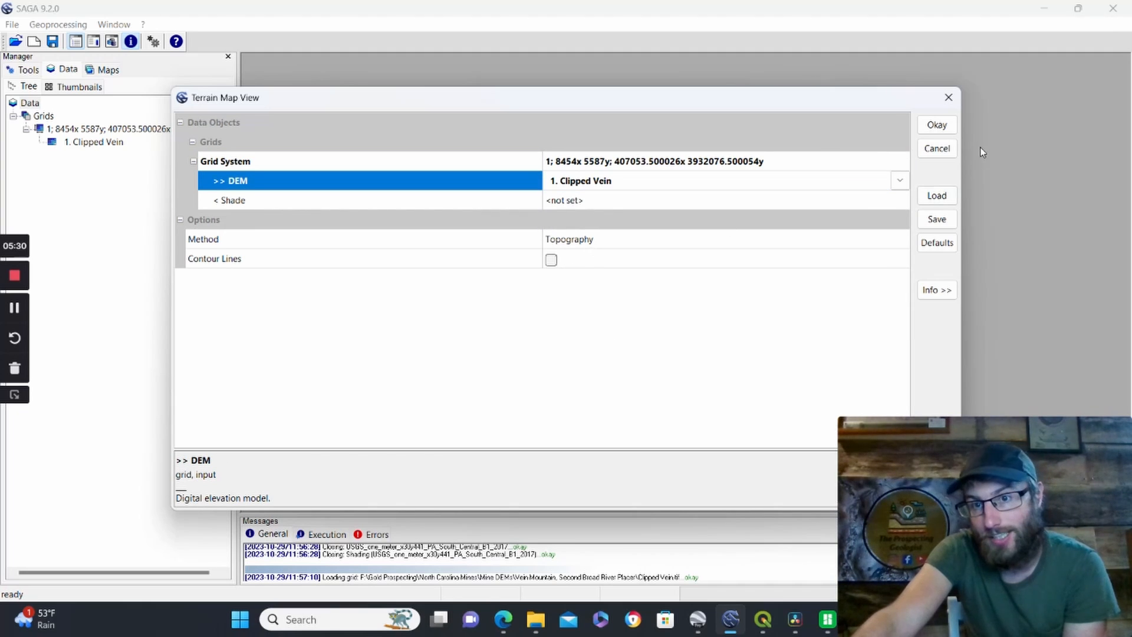
pyautogui.click(937, 126)
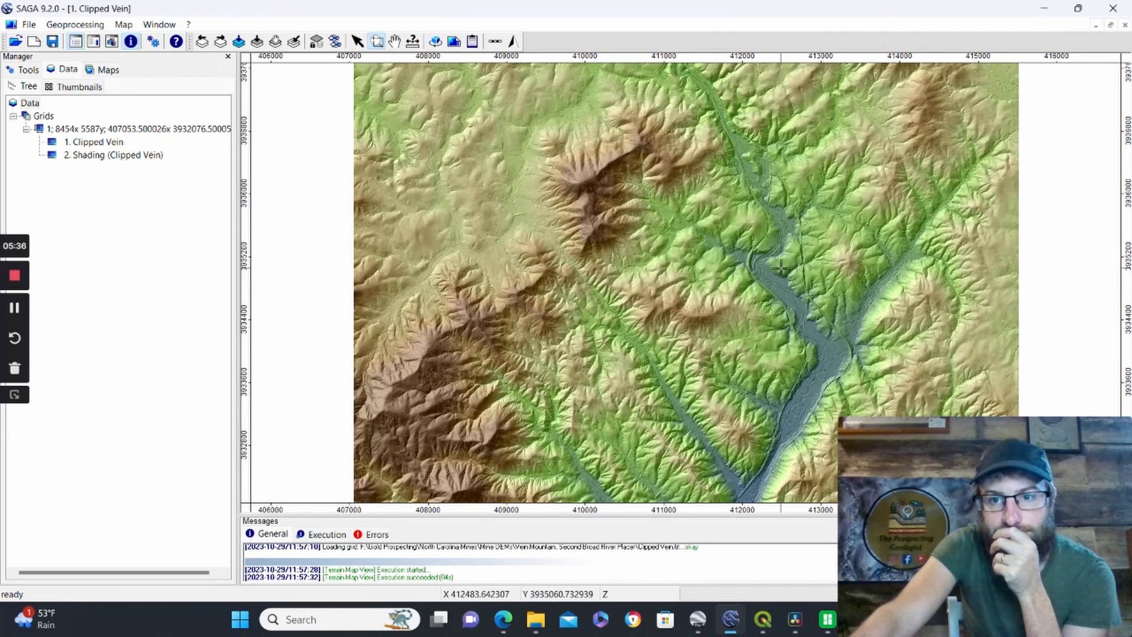
# Step: Inspect the shaded terrain map of Clipped Vein and return it to its full extent
pyautogui.click(395, 41)
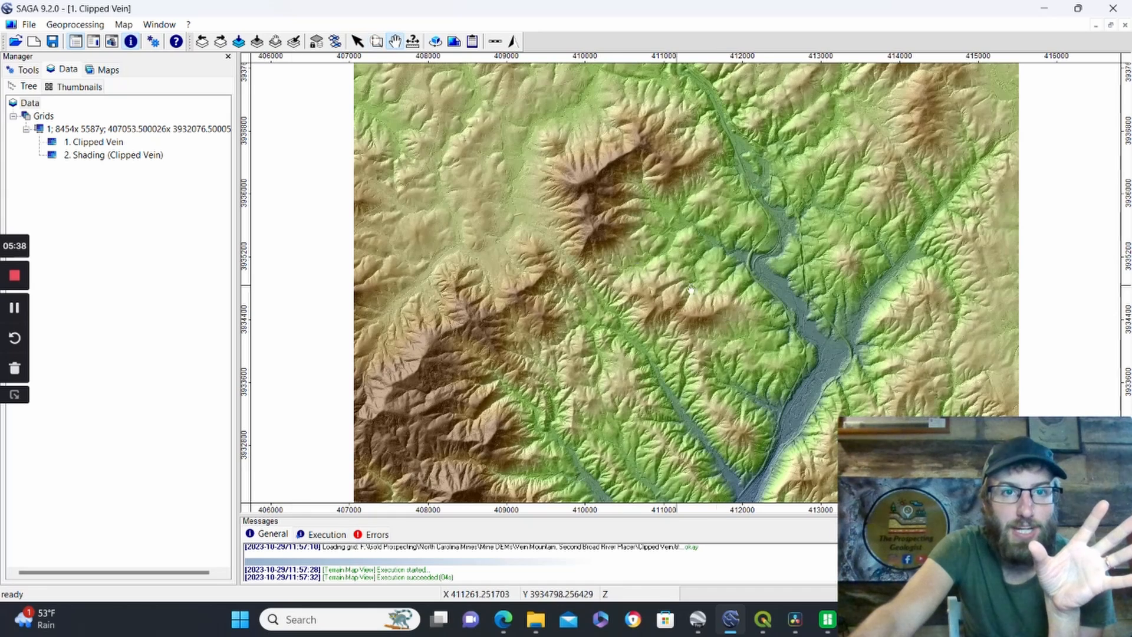
pyautogui.moveTo(716, 300); pyautogui.dragTo(631, 304)
pyautogui.scroll(-2, 631, 305)
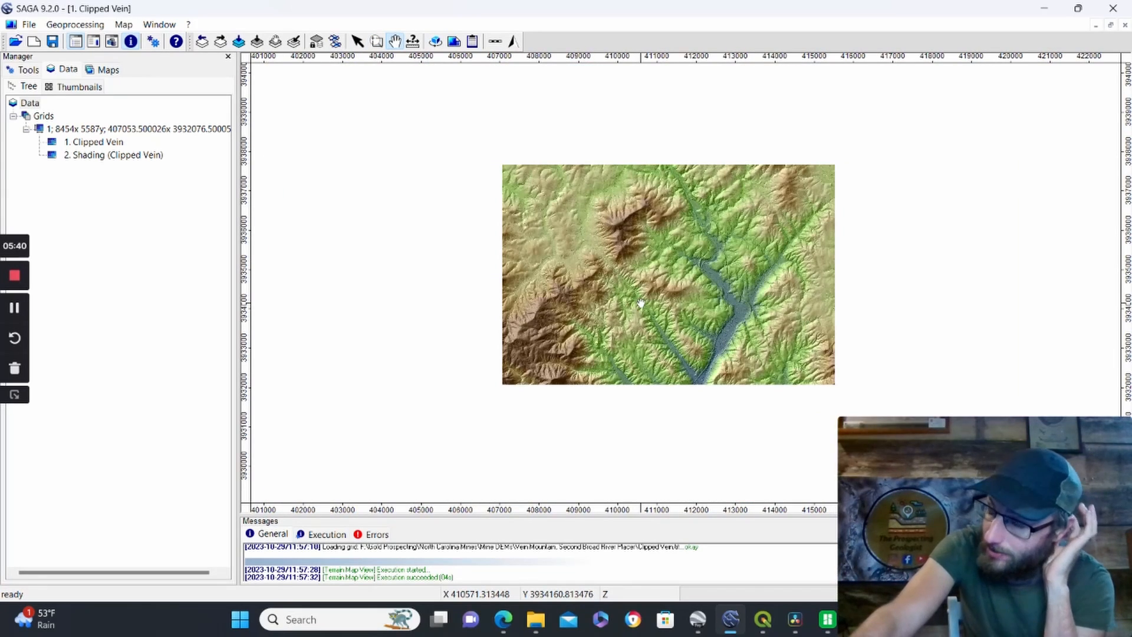
pyautogui.scroll(2, 694, 264)
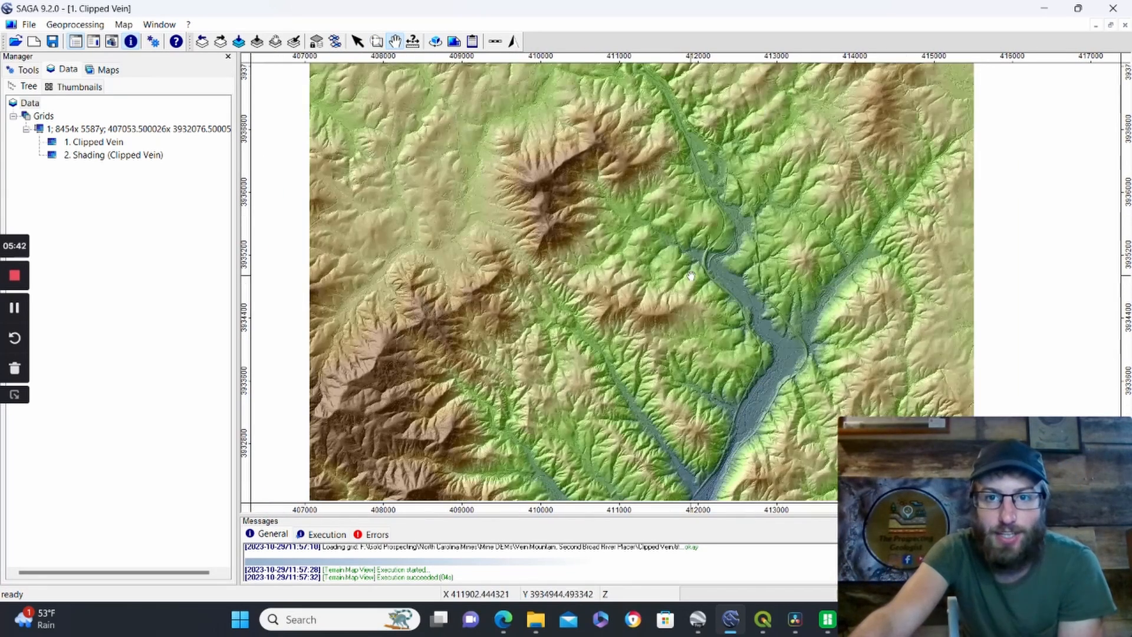
pyautogui.click(155, 156)
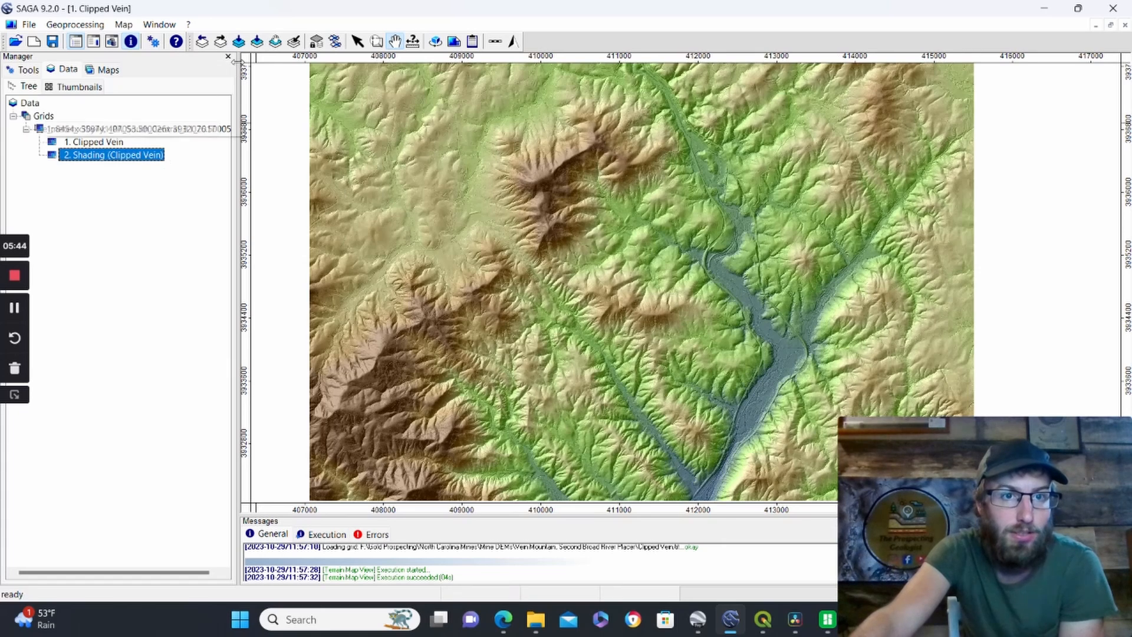
pyautogui.click(257, 42)
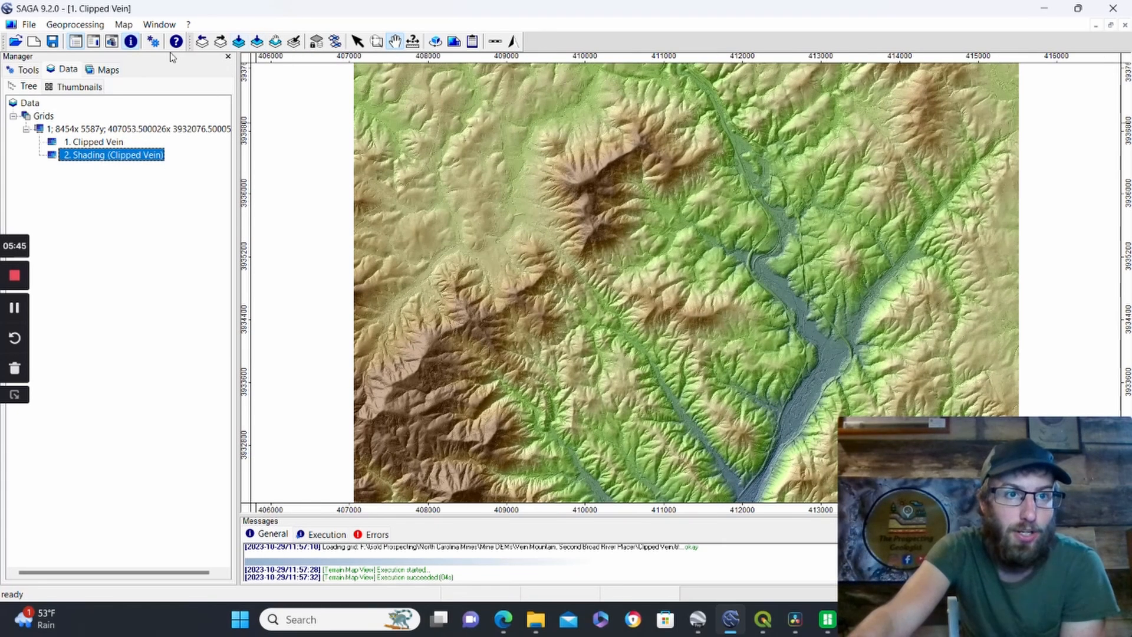
# Step: Export the Clipped Vein map to Google Earth with a cell size of 1, loading it there directly
pyautogui.click(81, 26)
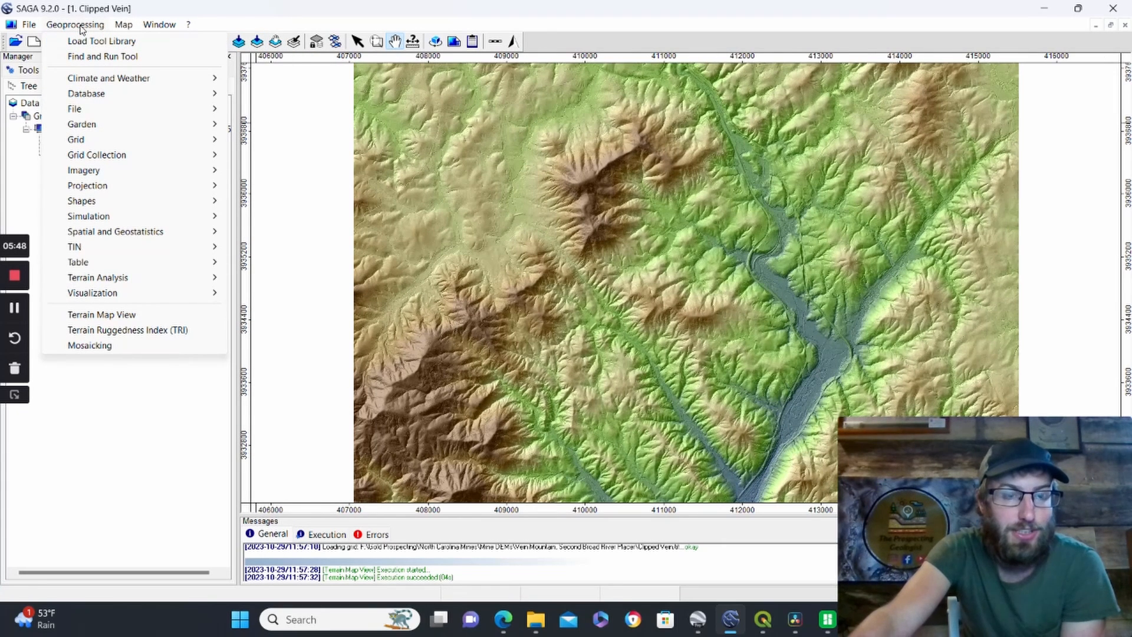
pyautogui.moveTo(125, 27)
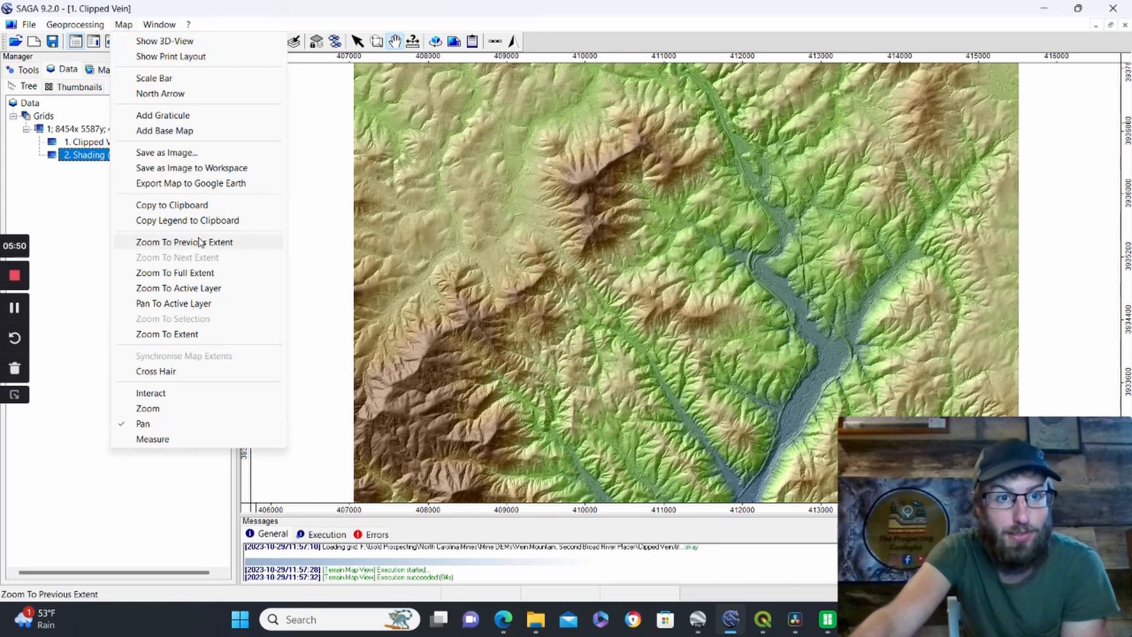
pyautogui.click(200, 187)
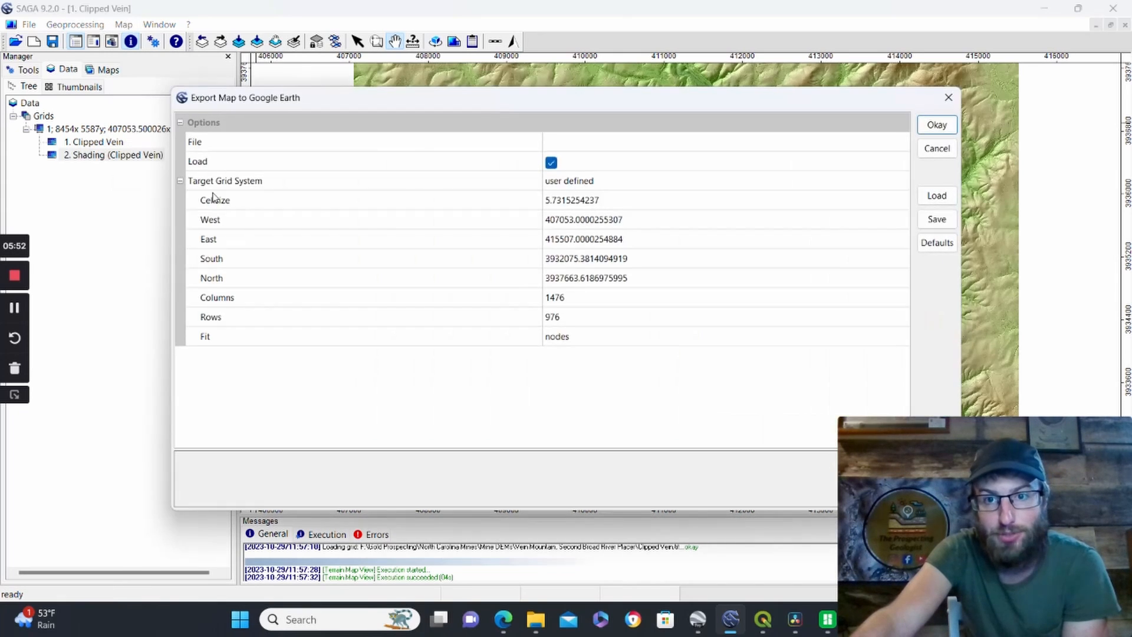
pyautogui.click(579, 204)
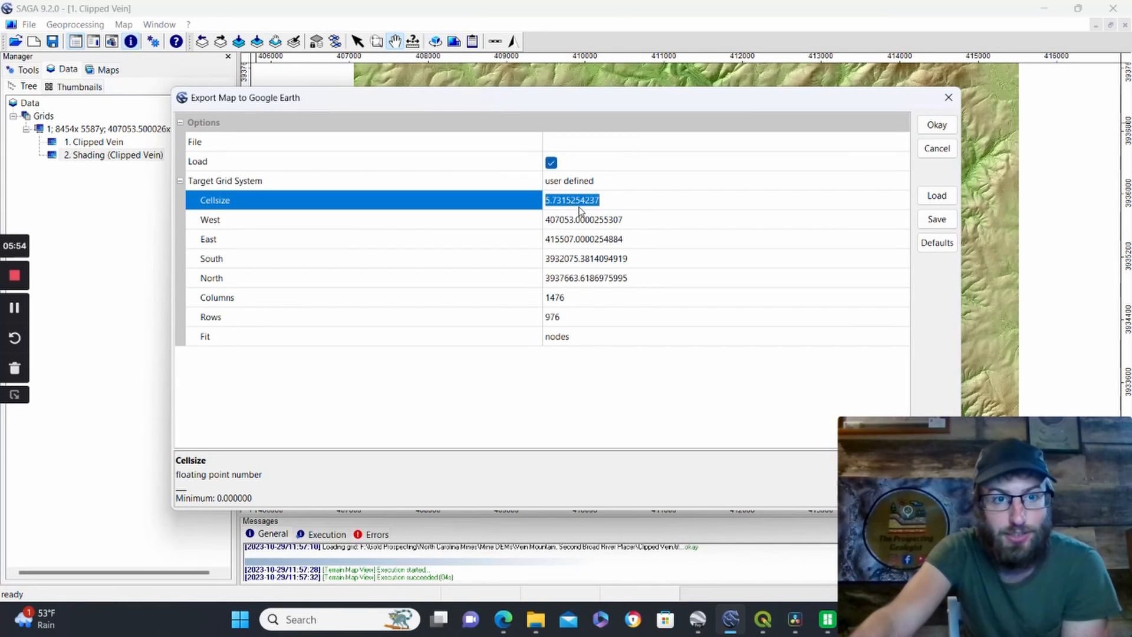
pyautogui.write('1')
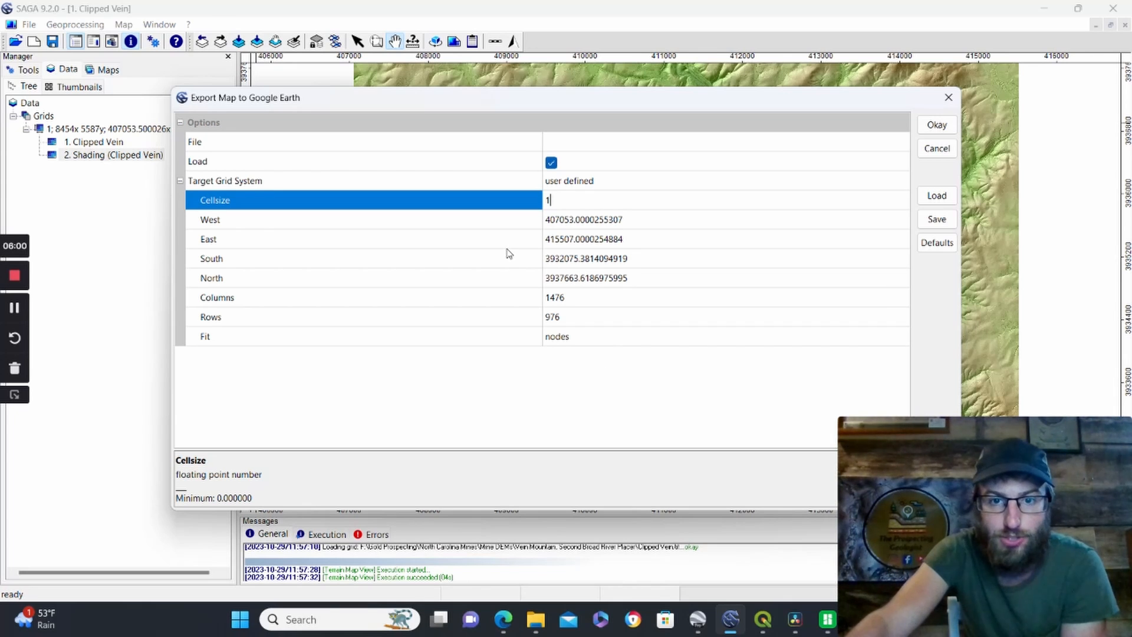
pyautogui.click(941, 130)
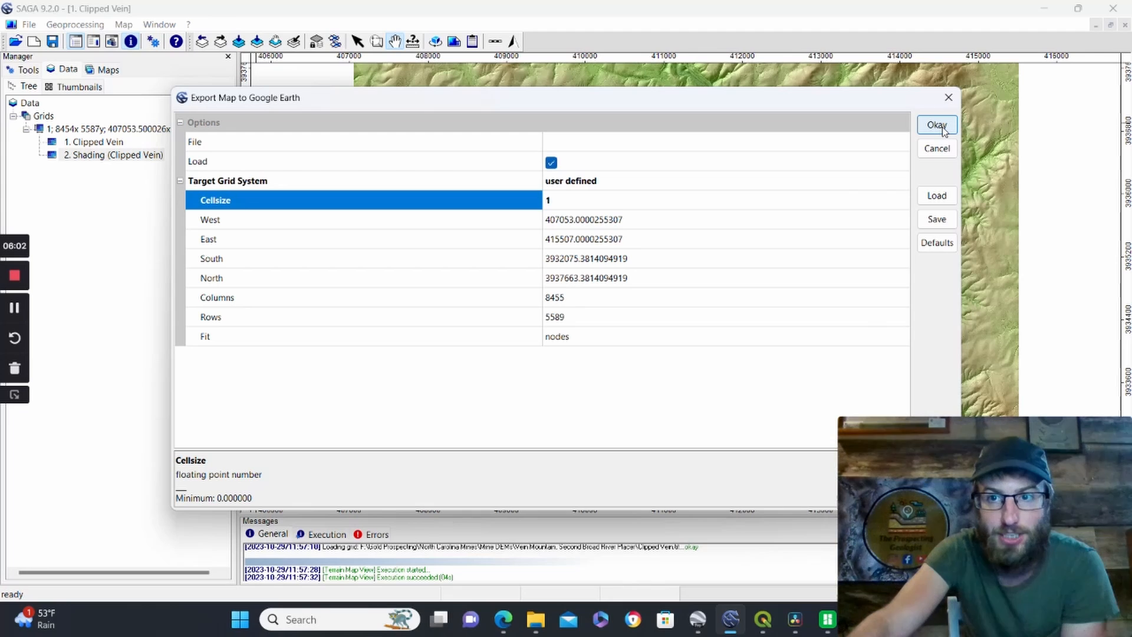
pyautogui.click(943, 127)
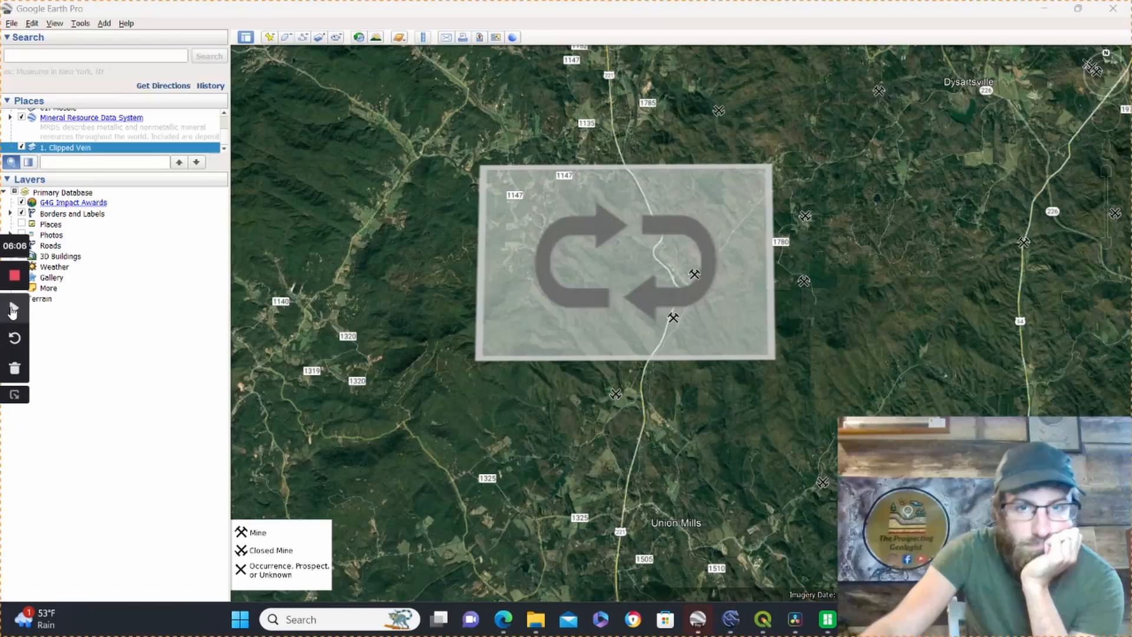
pyautogui.click(13, 309)
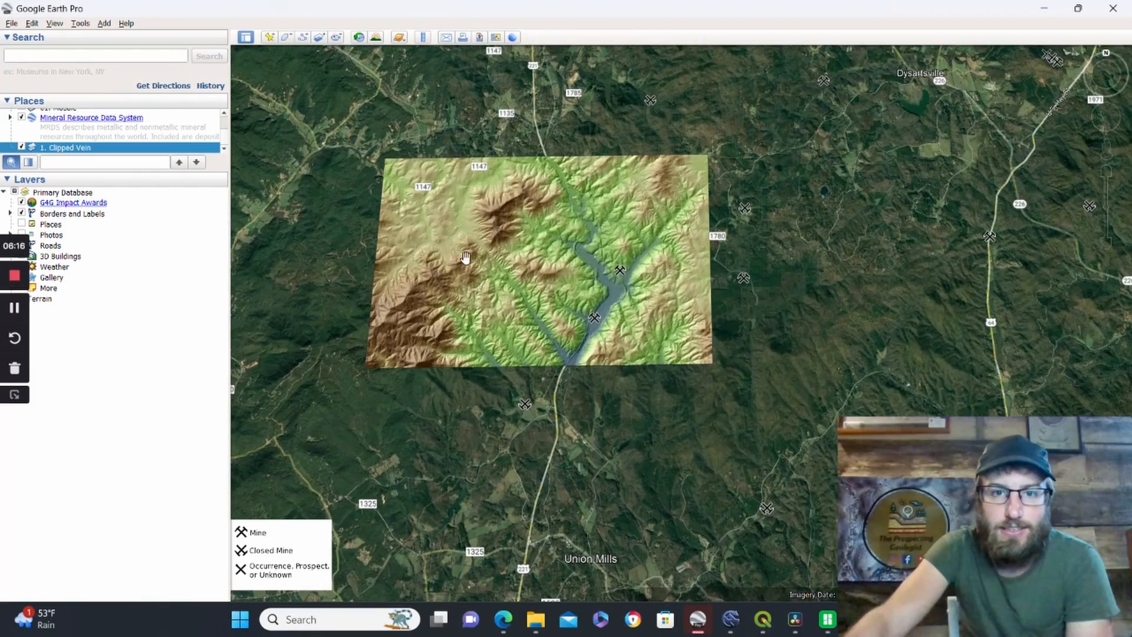
# Step: Examine the Clipped Vein overlay along the river valley around Vein Mountain Mine and Second Broad River Placer
pyautogui.scroll(5, 465, 257)
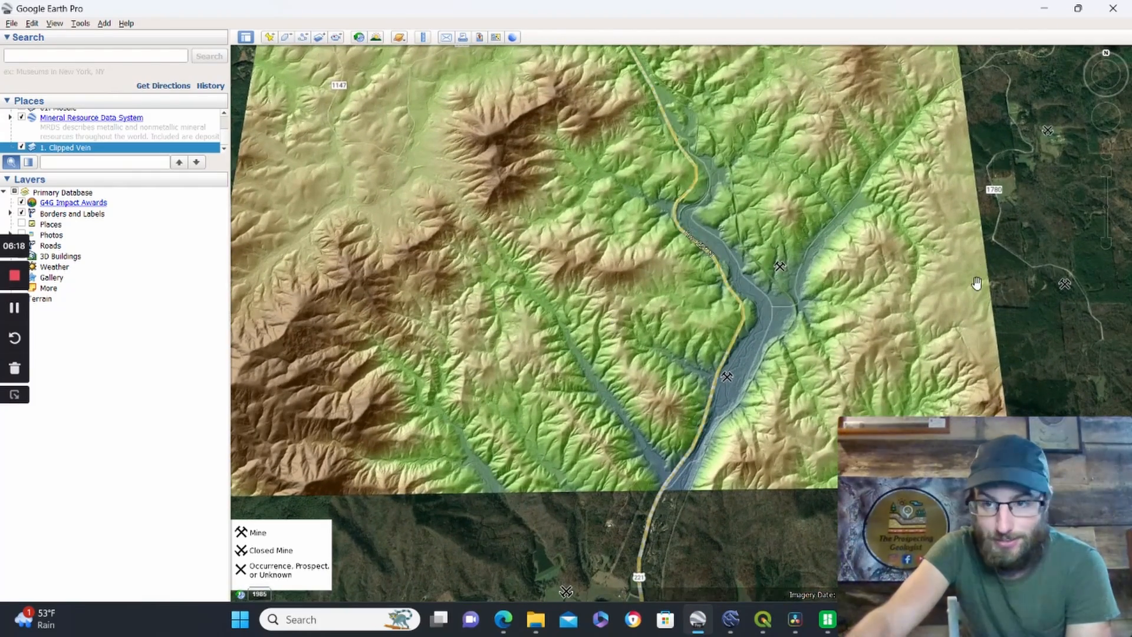
pyautogui.scroll(5, 684, 336)
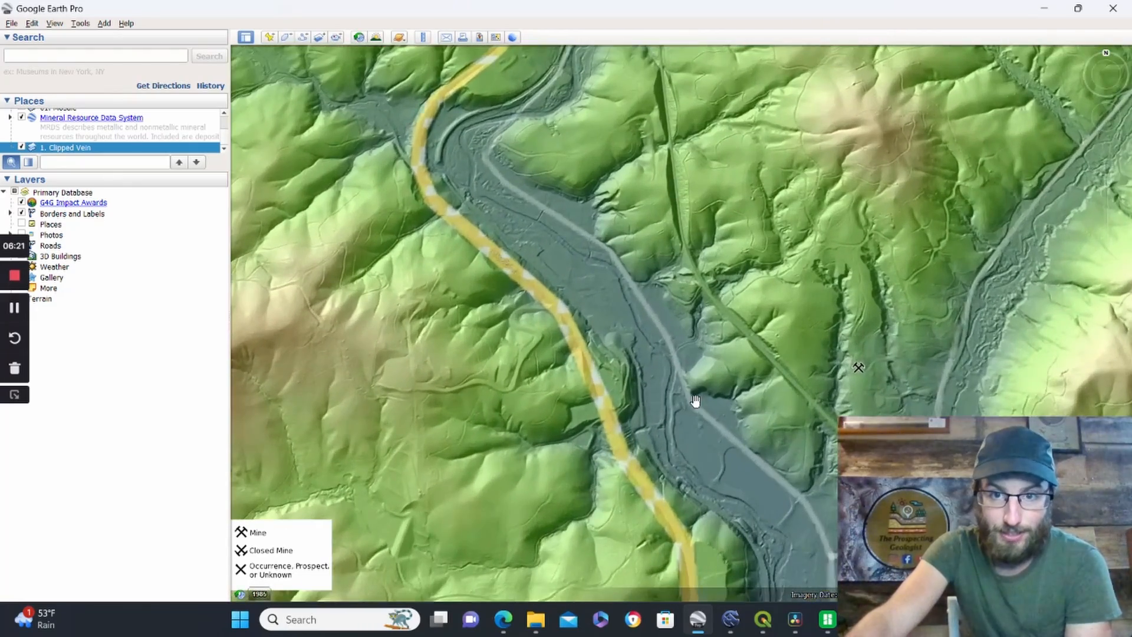
pyautogui.moveTo(693, 395); pyautogui.dragTo(374, 219)
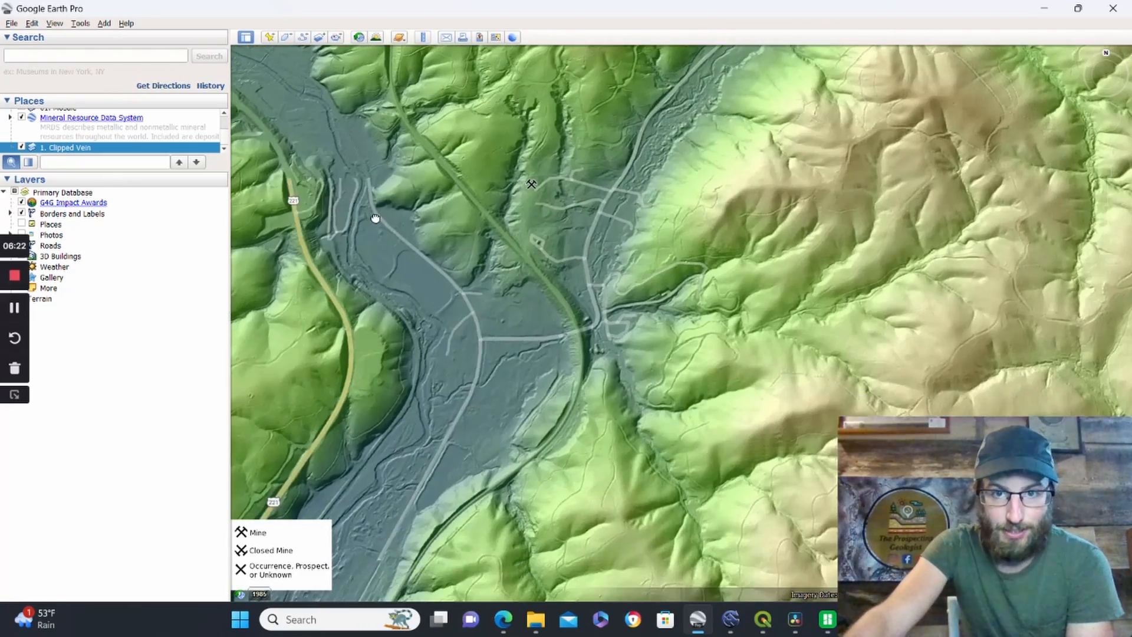
pyautogui.scroll(2, 437, 243)
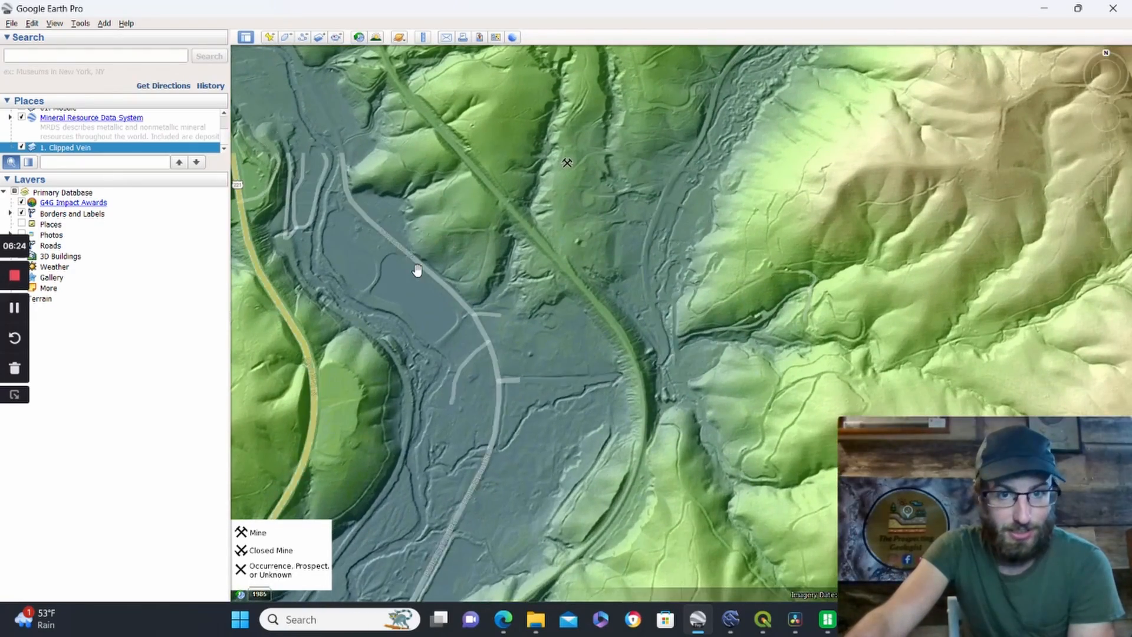
pyautogui.moveTo(417, 269); pyautogui.dragTo(424, 346)
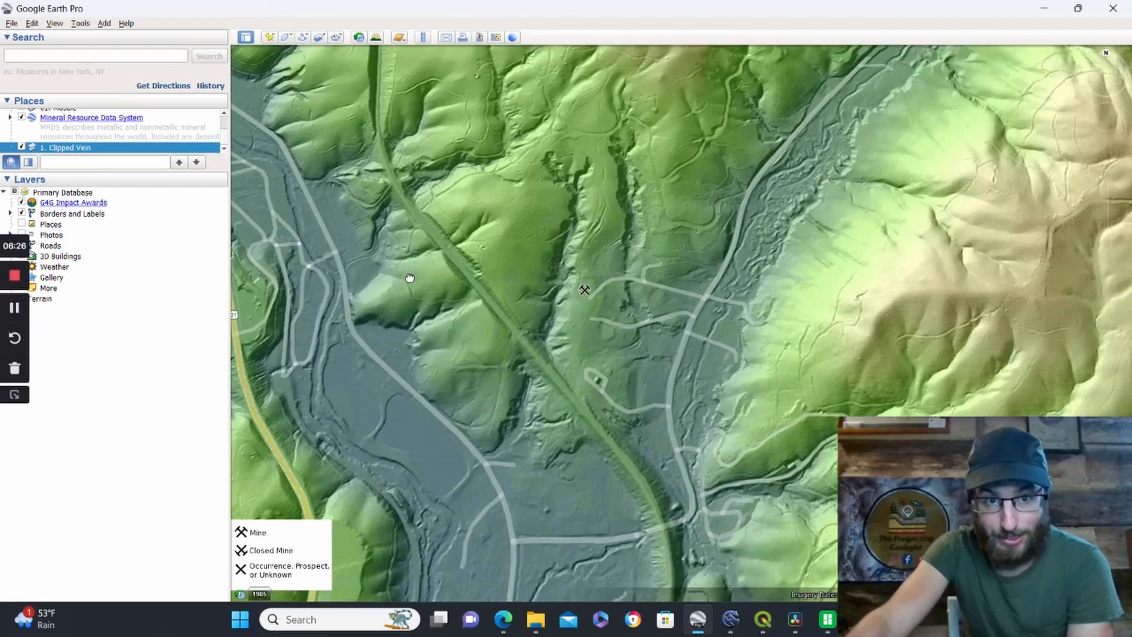
pyautogui.moveTo(312, 294); pyautogui.dragTo(560, 290)
pyautogui.scroll(-1, 394, 368)
pyautogui.scroll(-3, 394, 368)
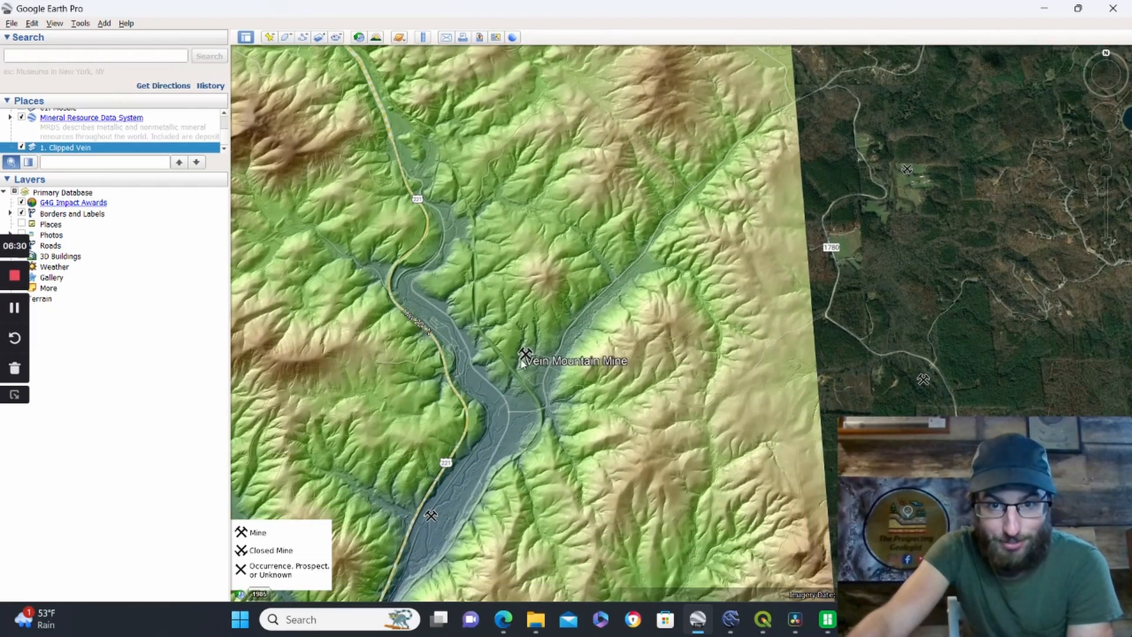
pyautogui.moveTo(521, 363); pyautogui.dragTo(582, 293)
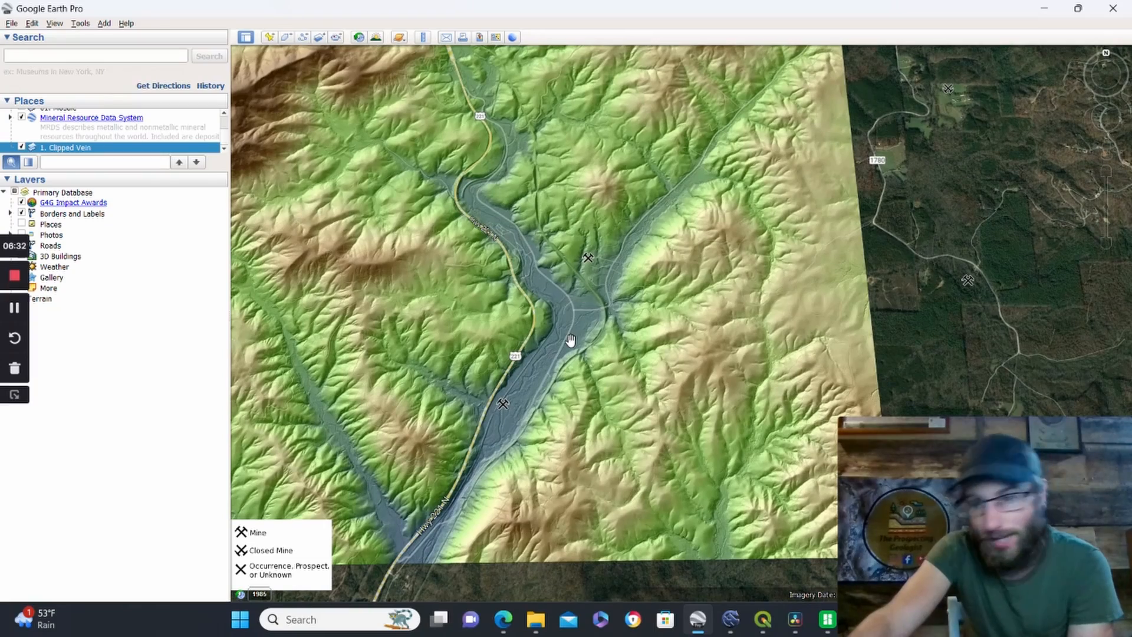
pyautogui.moveTo(504, 405)
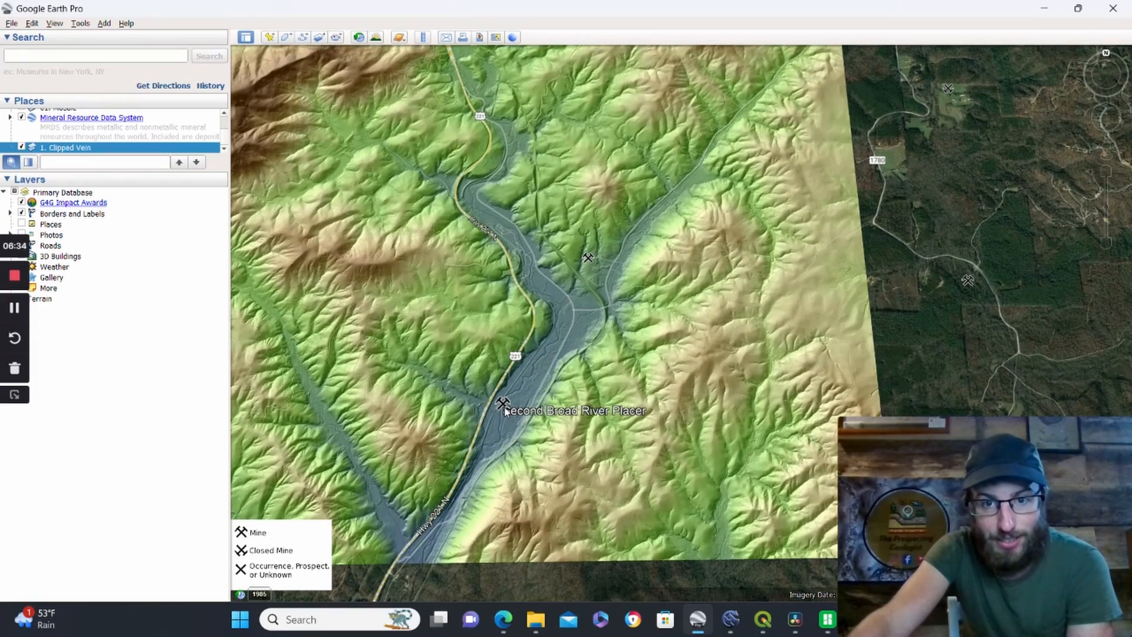
# Step: Examine the Clipped Vein overlay's ridges, old roads and stream valleys west of Highway 221
pyautogui.moveTo(433, 297)
pyautogui.mouseDown()
pyautogui.moveTo(536, 459)
pyautogui.moveTo(425, 333)
pyautogui.moveTo(644, 337)
pyautogui.mouseUp()
pyautogui.scroll(-3, 424, 333)
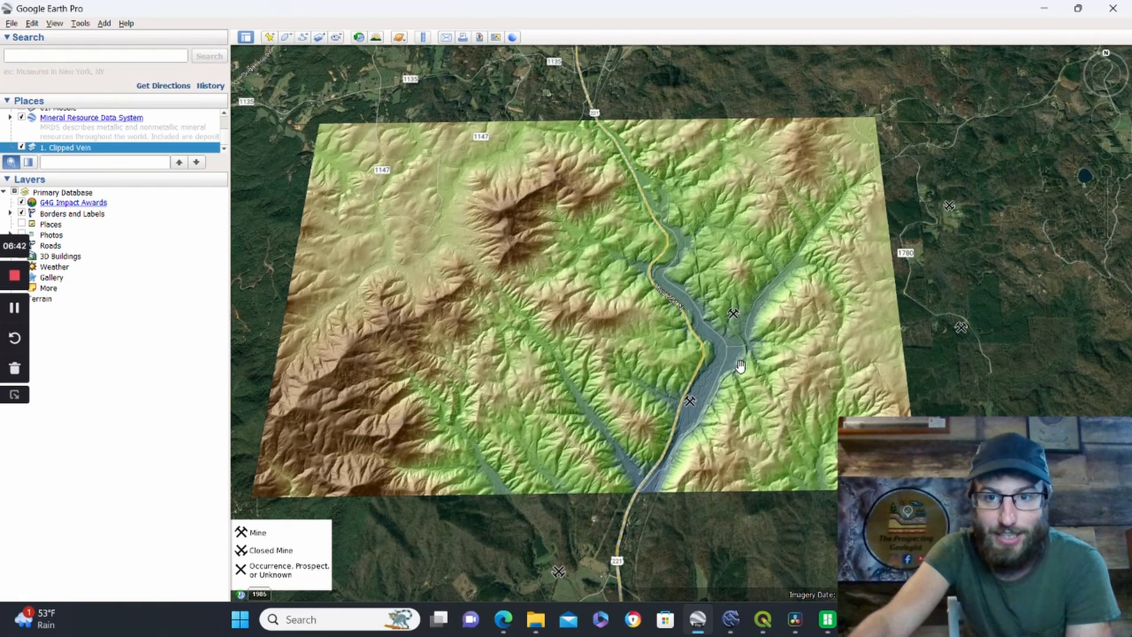
pyautogui.doubleClick(454, 411)
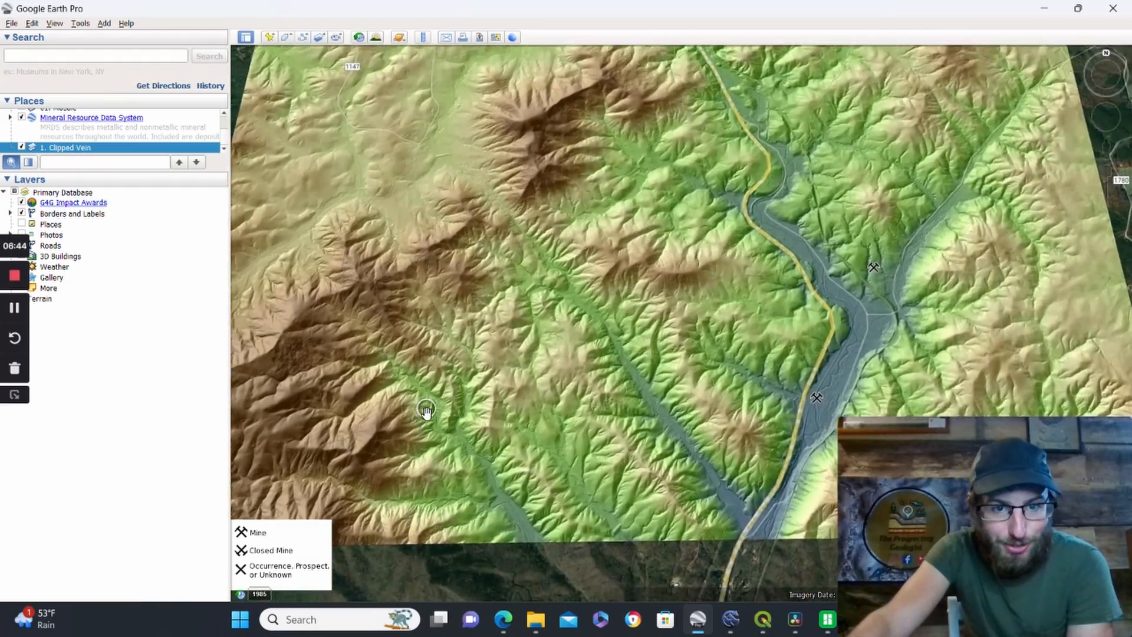
pyautogui.scroll(5, 408, 376)
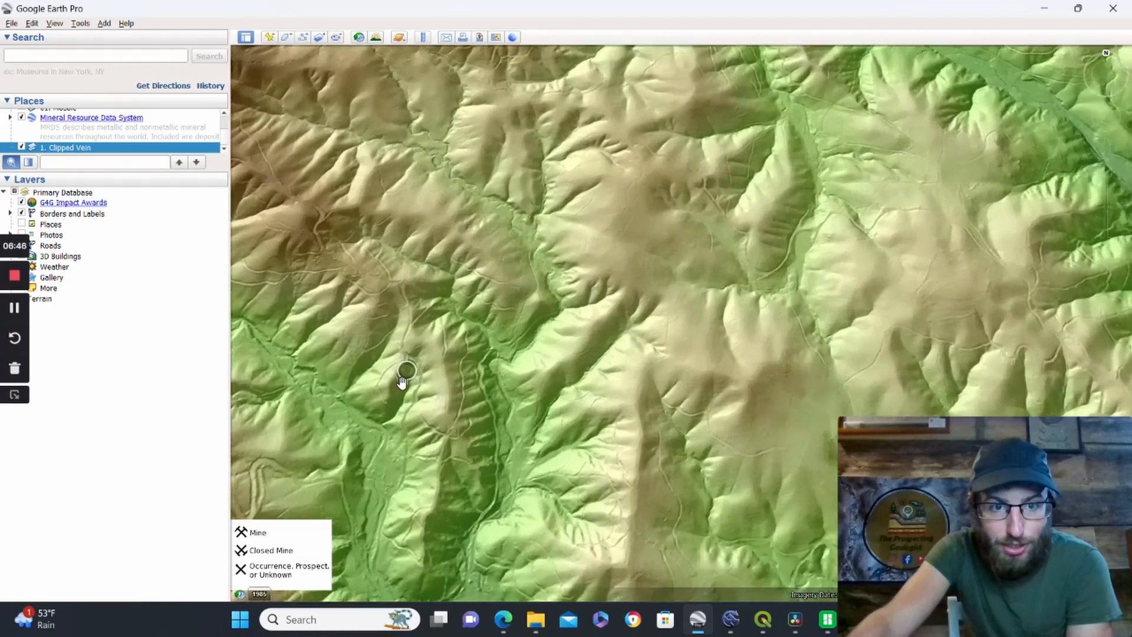
pyautogui.moveTo(399, 383); pyautogui.dragTo(757, 353)
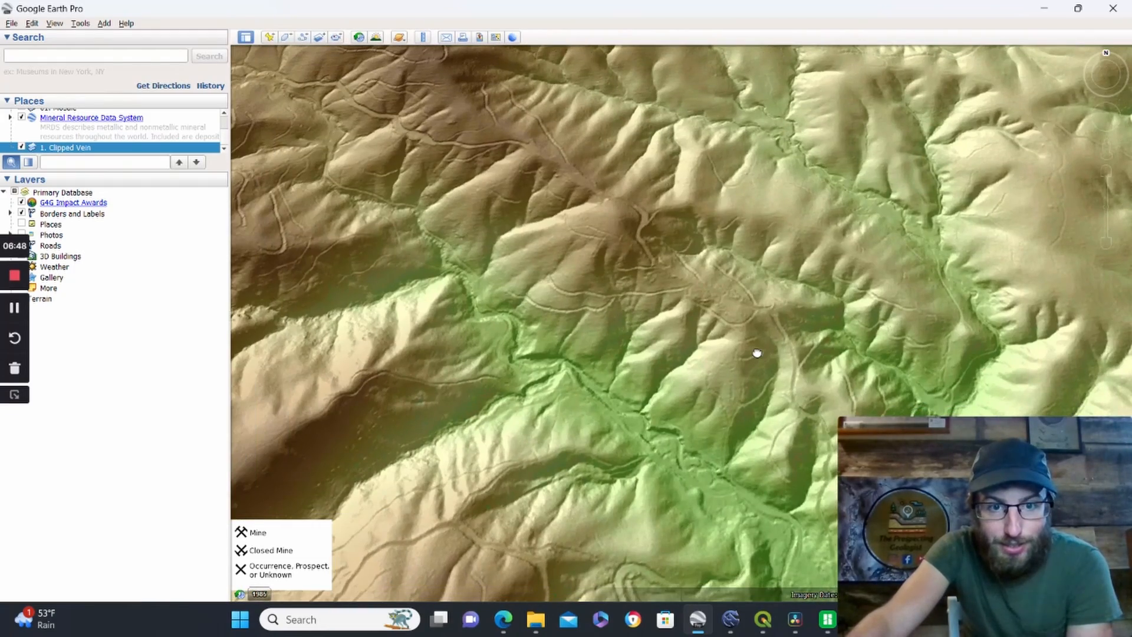
pyautogui.moveTo(651, 228)
pyautogui.mouseDown()
pyautogui.moveTo(652, 382)
pyautogui.moveTo(539, 478)
pyautogui.mouseUp()
pyautogui.moveTo(768, 324); pyautogui.dragTo(534, 402)
pyautogui.moveTo(835, 222); pyautogui.dragTo(548, 253)
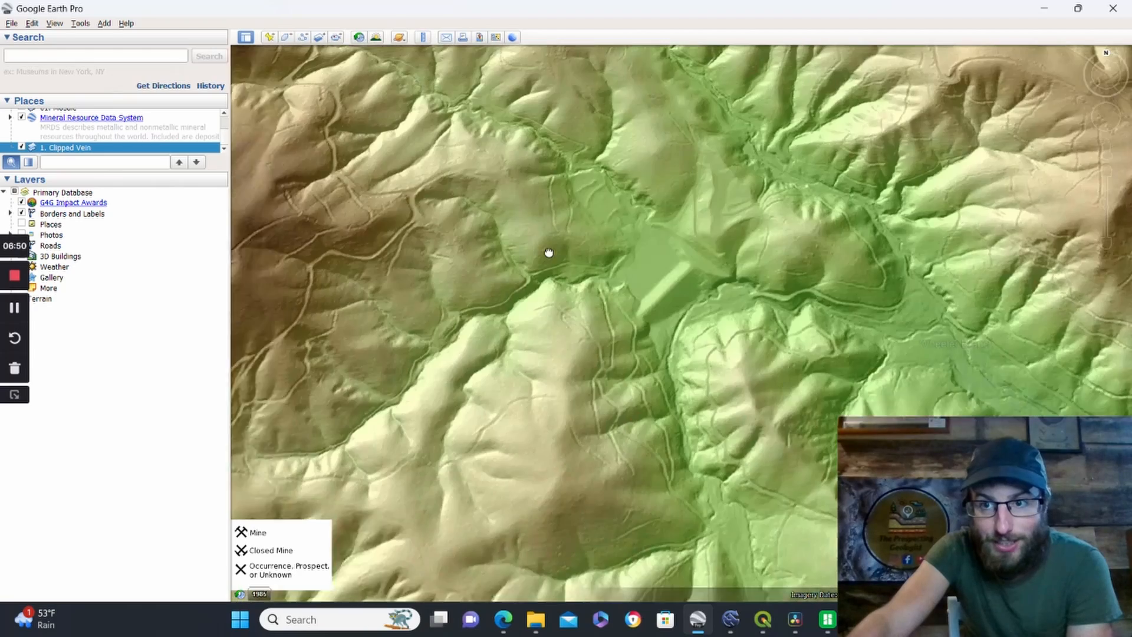
pyautogui.moveTo(660, 122); pyautogui.dragTo(576, 366)
pyautogui.moveTo(742, 218); pyautogui.dragTo(559, 475)
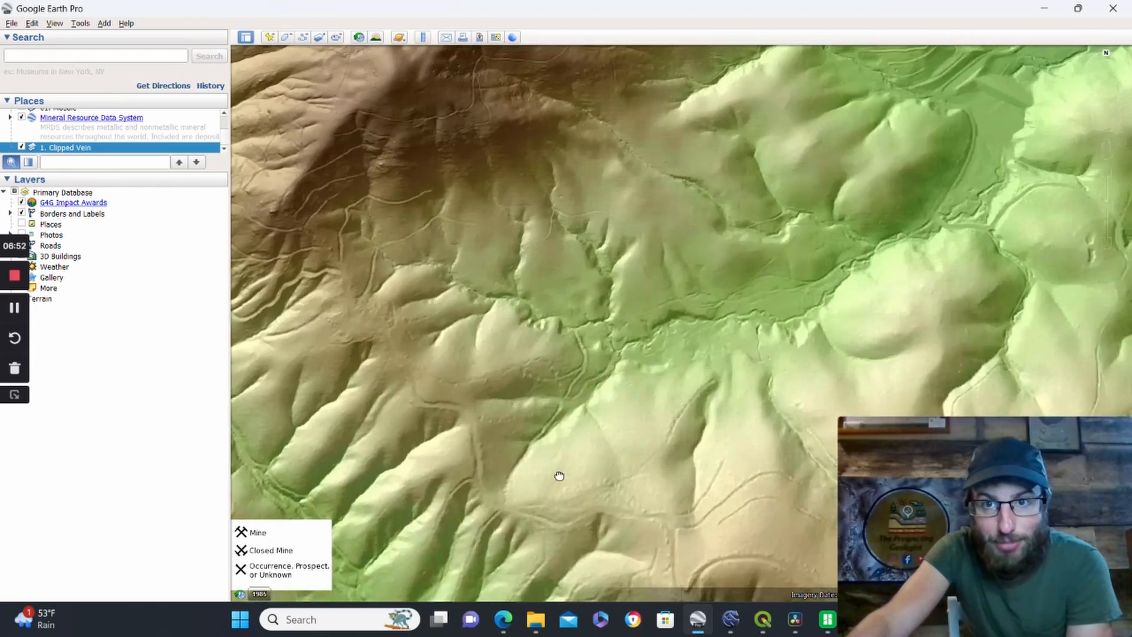
pyautogui.moveTo(789, 252); pyautogui.dragTo(478, 279)
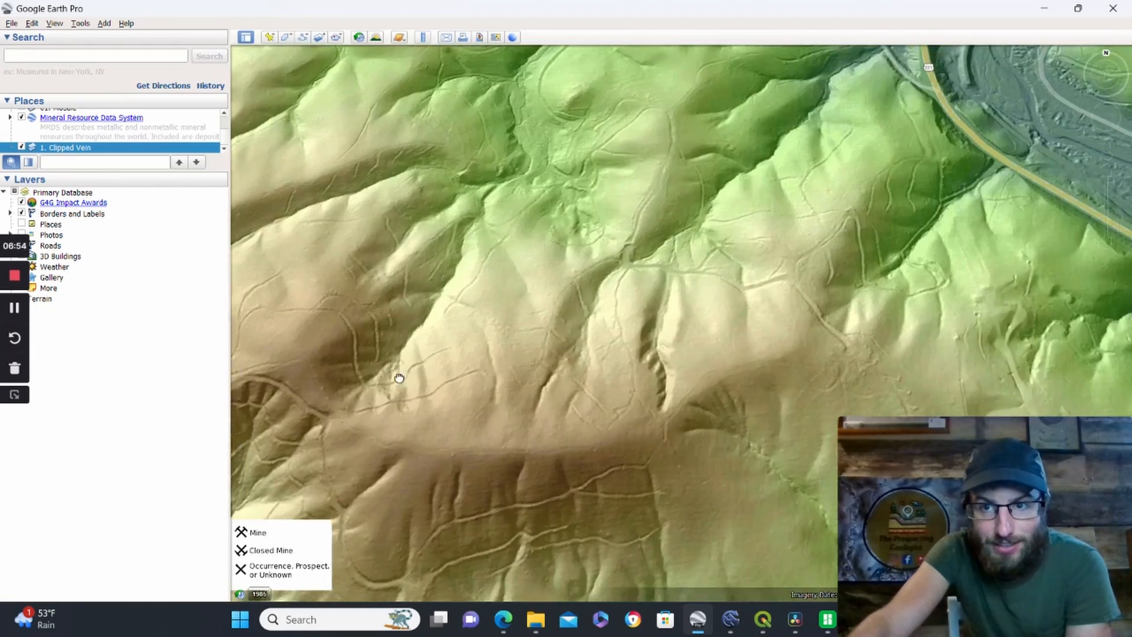
pyautogui.moveTo(397, 374); pyautogui.dragTo(376, 203)
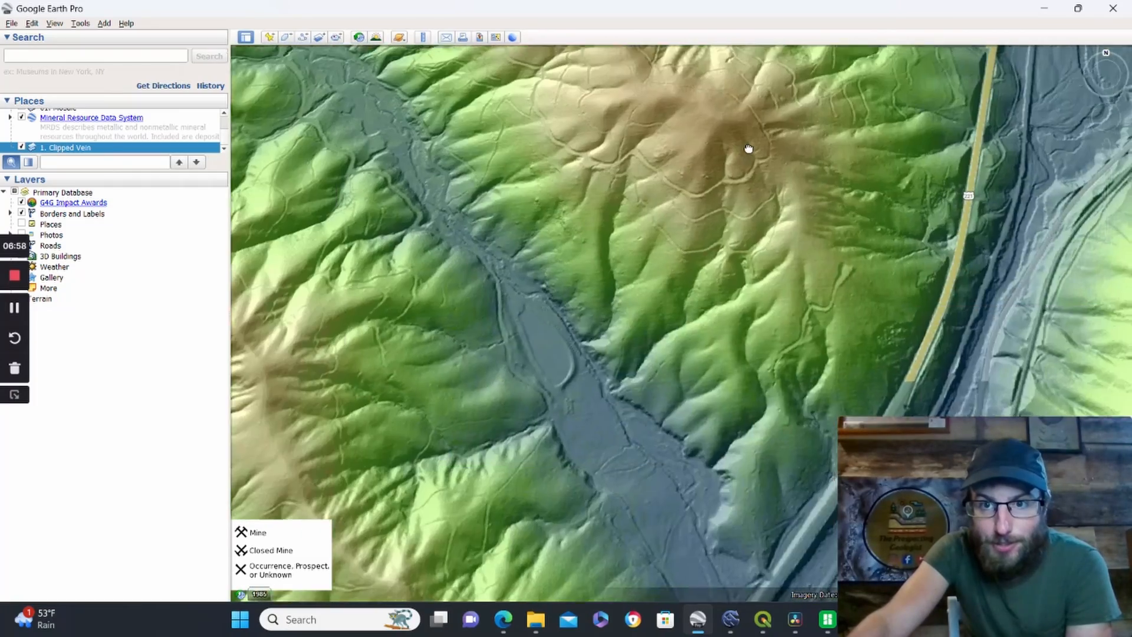
# Step: Examine the southeastern corner of the Clipped Vein overlay, following the tributary valley and its side drainages upstream
pyautogui.moveTo(695, 471); pyautogui.dragTo(501, 96)
pyautogui.scroll(-2, 548, 103)
pyautogui.moveTo(884, 201); pyautogui.dragTo(450, 328)
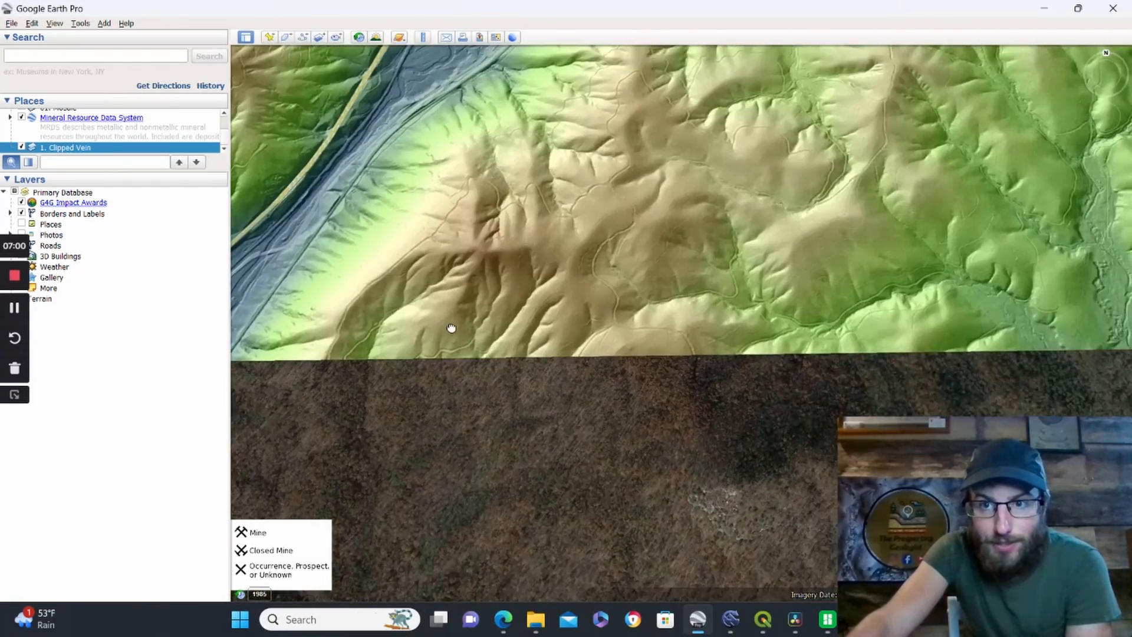
pyautogui.moveTo(672, 242); pyautogui.dragTo(461, 447)
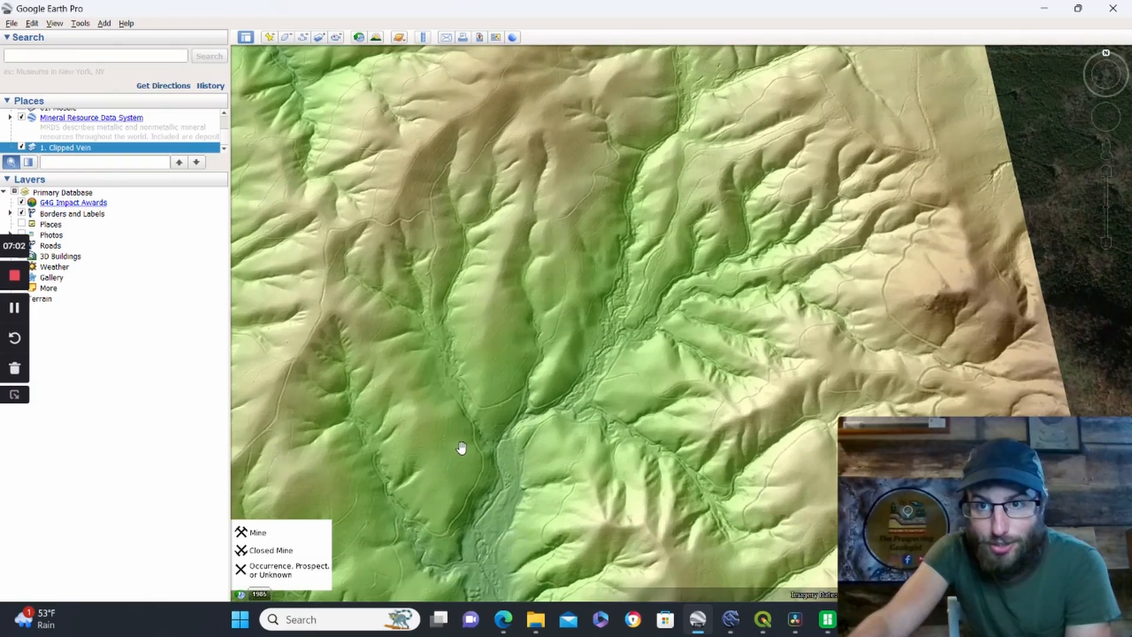
pyautogui.scroll(2, 598, 347)
pyautogui.scroll(-2, 699, 220)
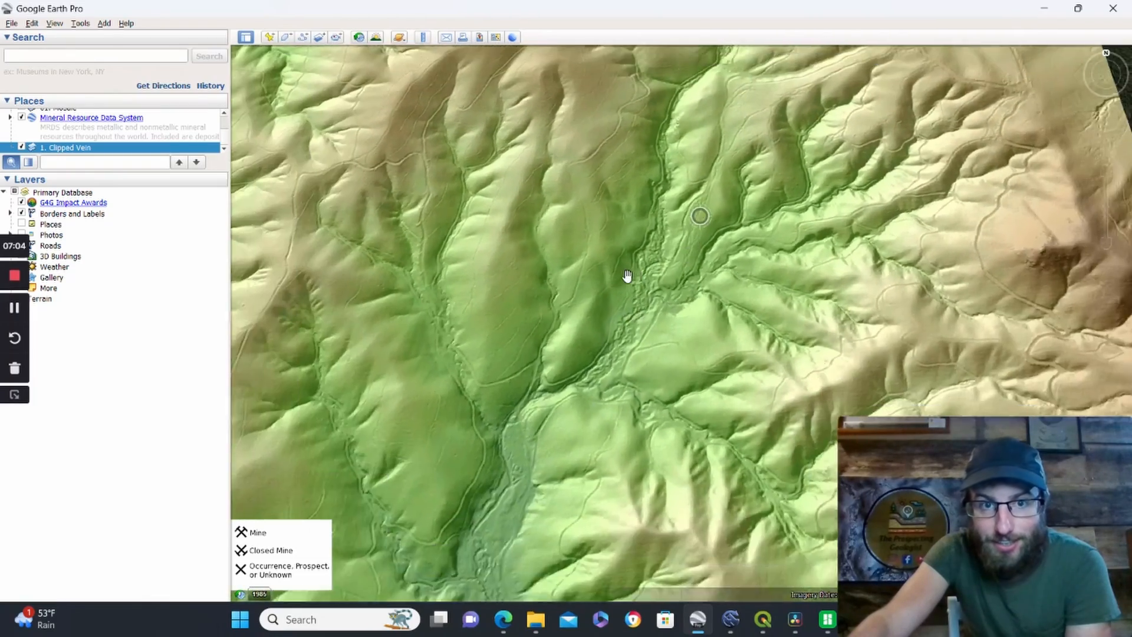
pyautogui.scroll(-3, 597, 267)
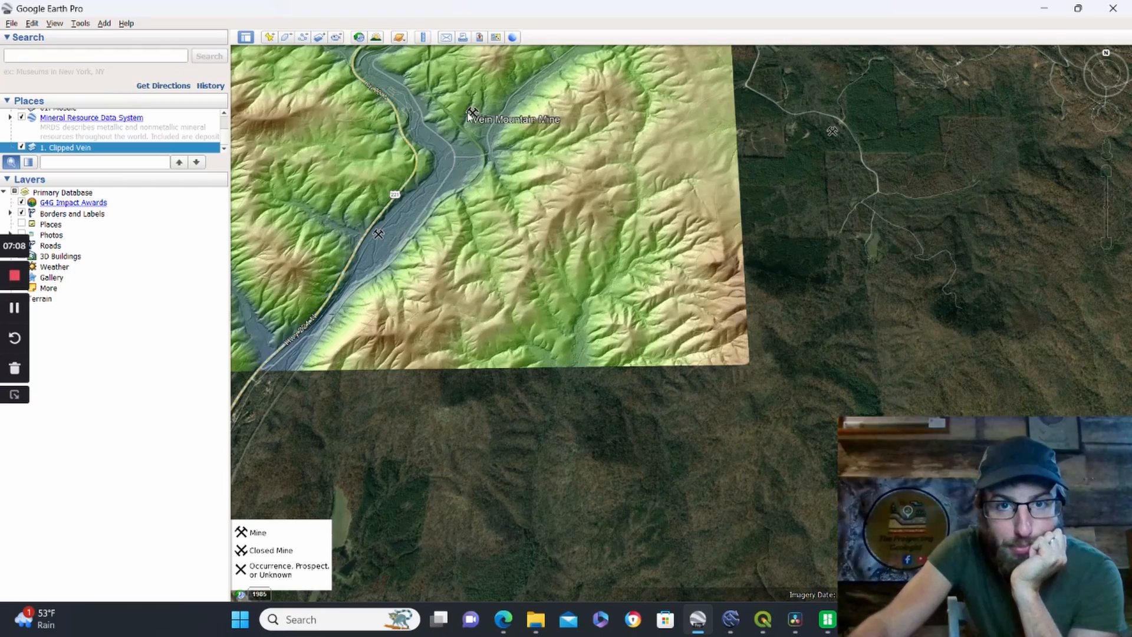
pyautogui.scroll(5, 617, 269)
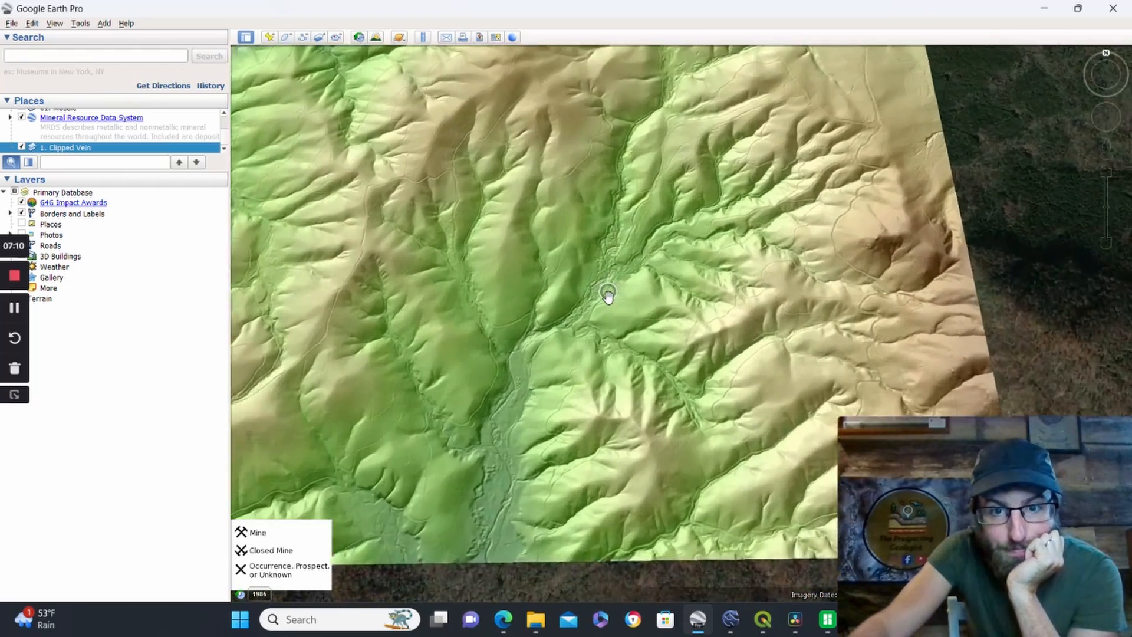
pyautogui.scroll(2, 620, 267)
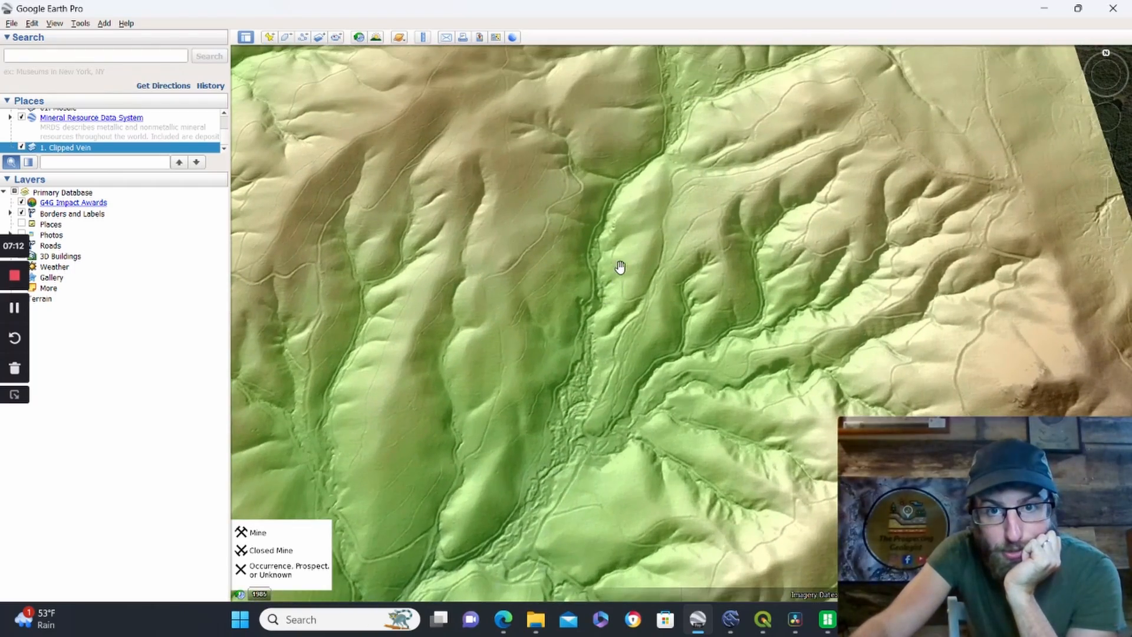
pyautogui.moveTo(790, 65); pyautogui.dragTo(796, 187)
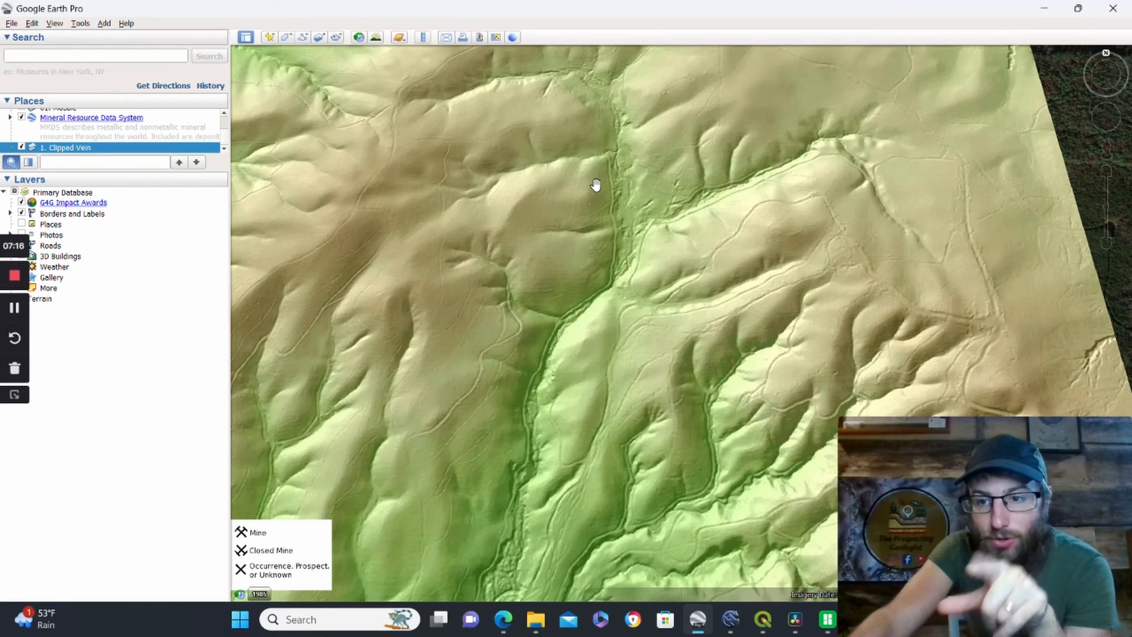
pyautogui.moveTo(672, 393); pyautogui.dragTo(662, 306)
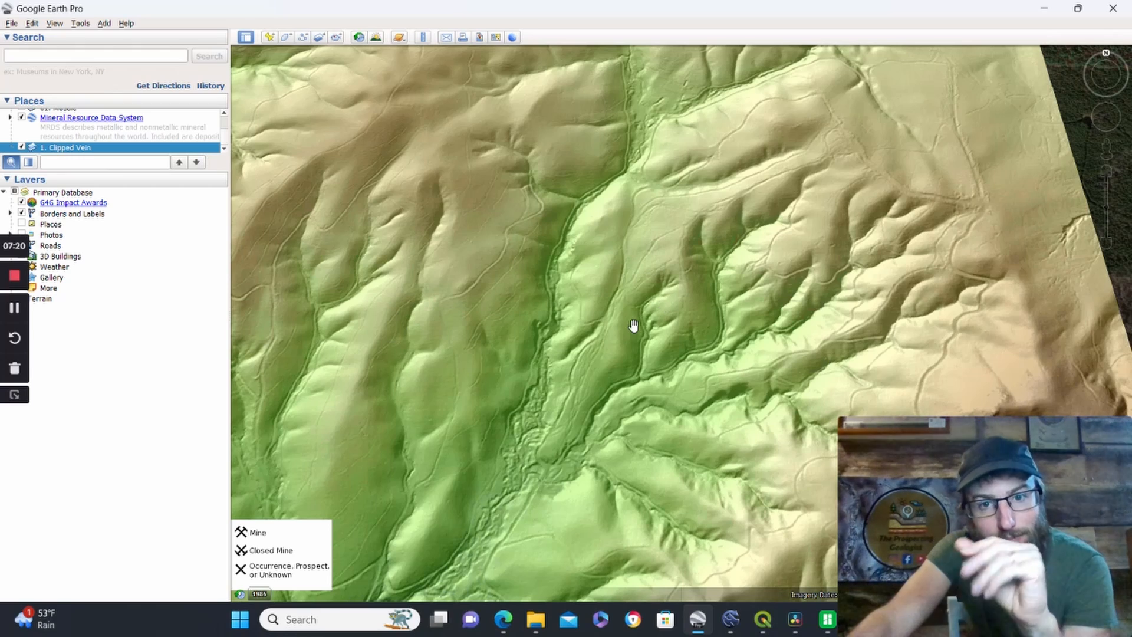
pyautogui.moveTo(574, 326); pyautogui.dragTo(516, 258)
pyautogui.scroll(-3, 524, 301)
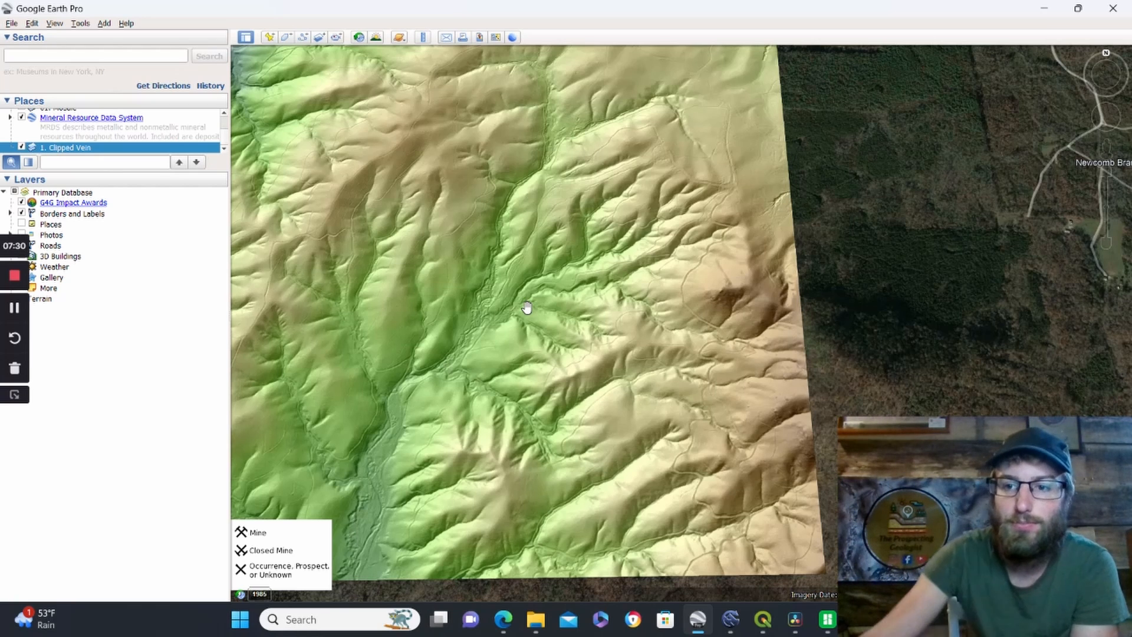
pyautogui.scroll(2, 600, 304)
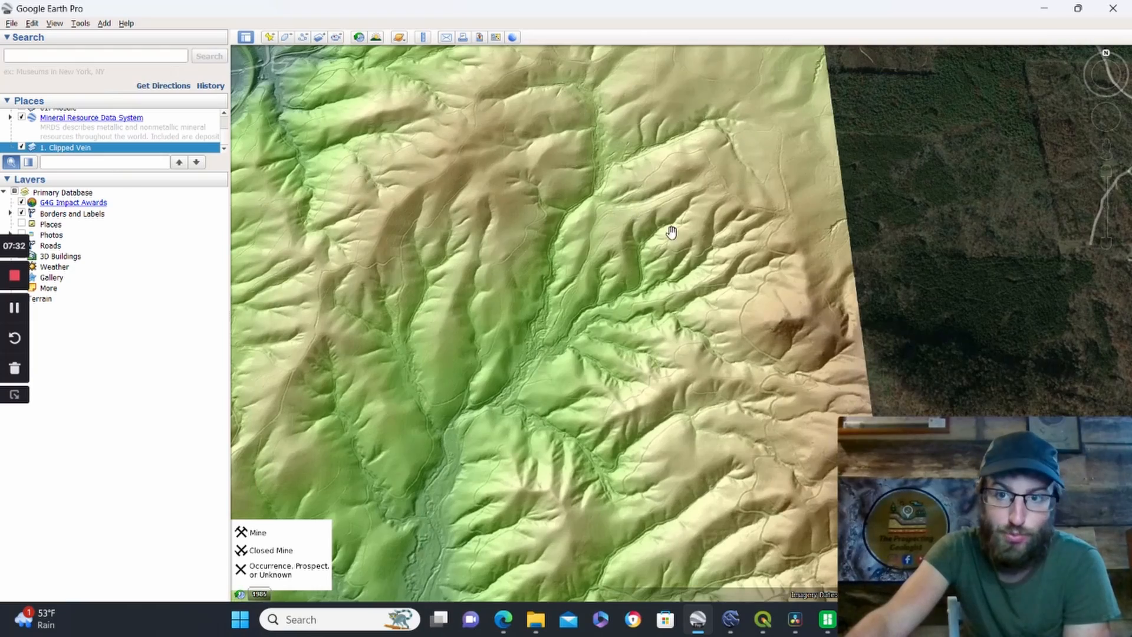
# Step: Review the river valley around the mine markers and bring the whole Clipped Vein overlay back into view
pyautogui.scroll(-3, 671, 232)
pyautogui.moveTo(943, 149); pyautogui.dragTo(768, 313)
pyautogui.scroll(-1, 768, 313)
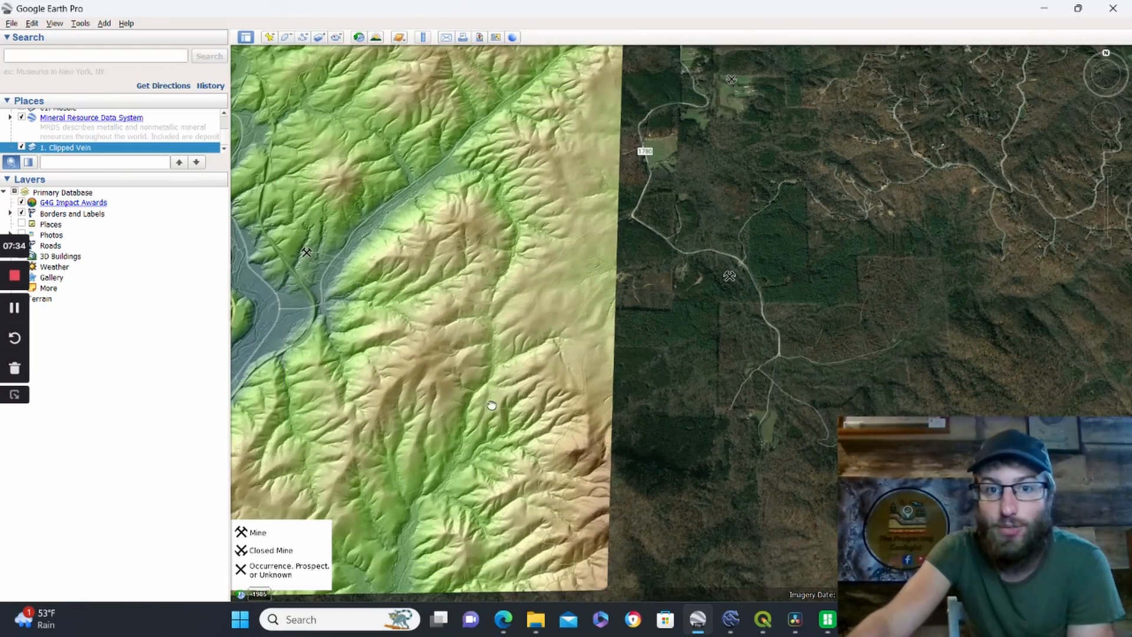
pyautogui.moveTo(491, 405); pyautogui.dragTo(626, 343)
pyautogui.moveTo(520, 261); pyautogui.dragTo(693, 429)
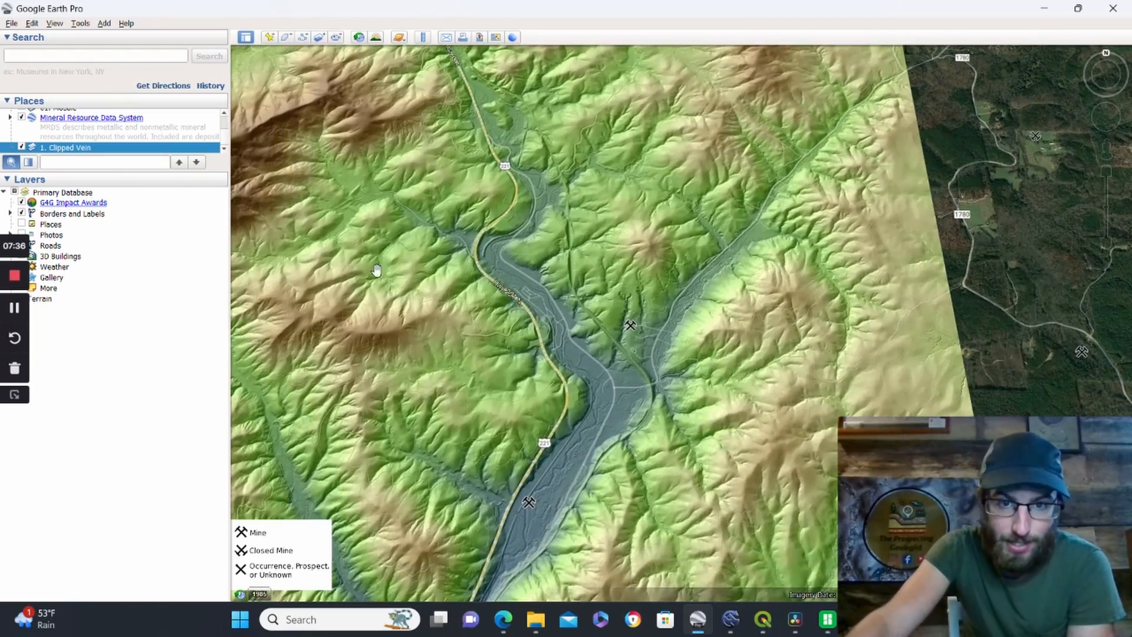
pyautogui.moveTo(376, 270); pyautogui.dragTo(527, 388)
pyautogui.scroll(-2, 546, 385)
pyautogui.moveTo(508, 457); pyautogui.dragTo(611, 357)
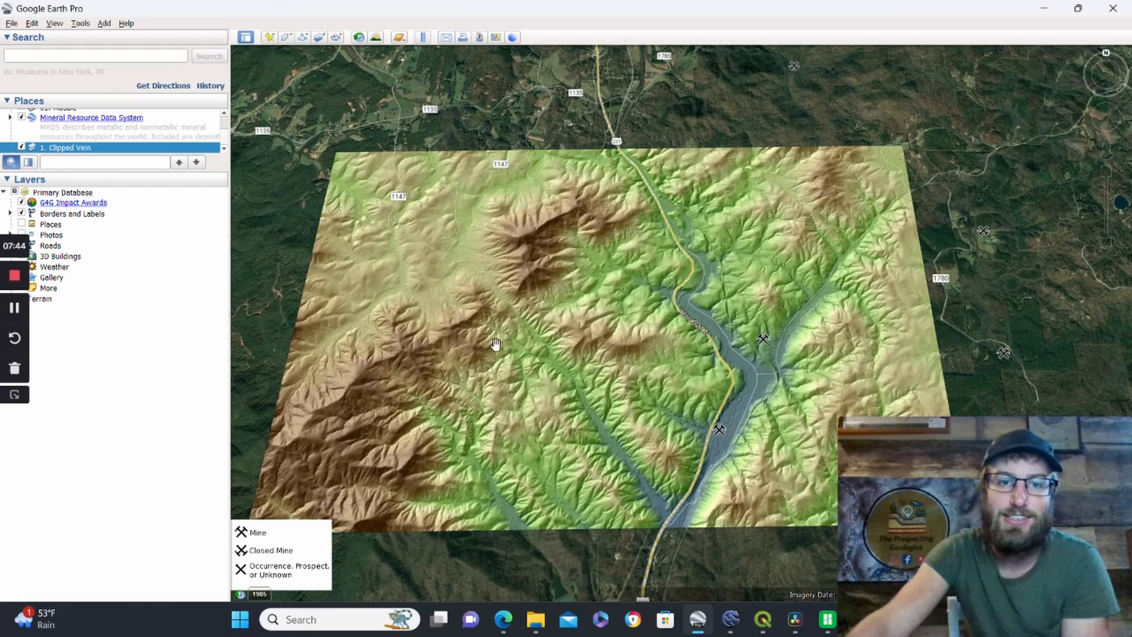
pyautogui.moveTo(530, 416); pyautogui.dragTo(545, 376)
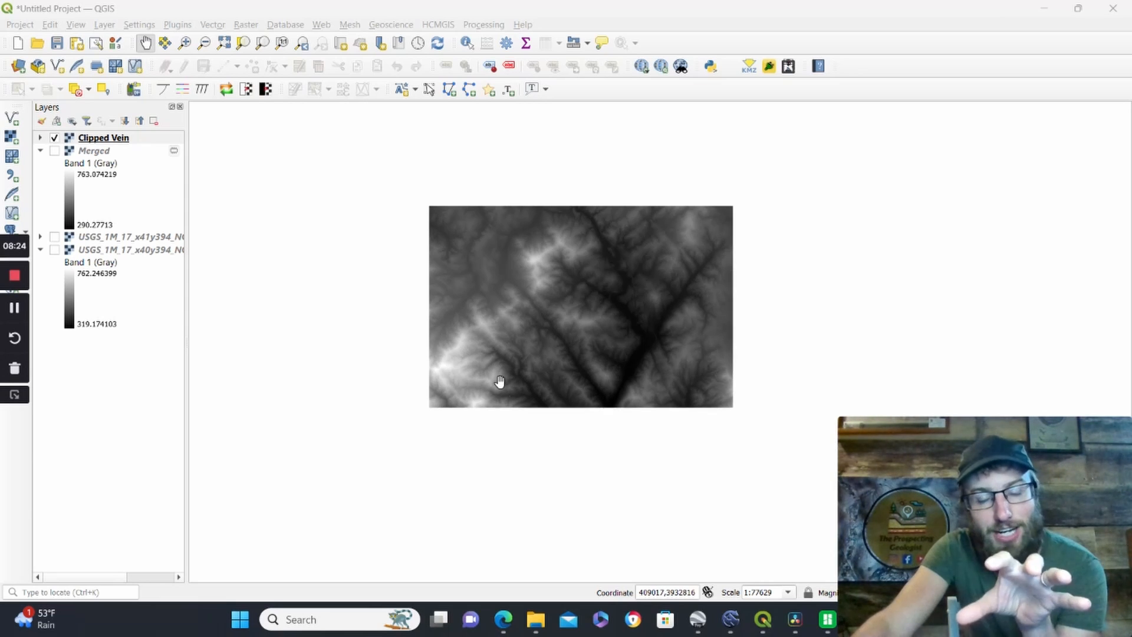
# Step: In QGIS, set up a Hillshade analysis with Clipped Vein as the input layer and a Z factor of 5
pyautogui.moveTo(499, 381); pyautogui.dragTo(469, 386)
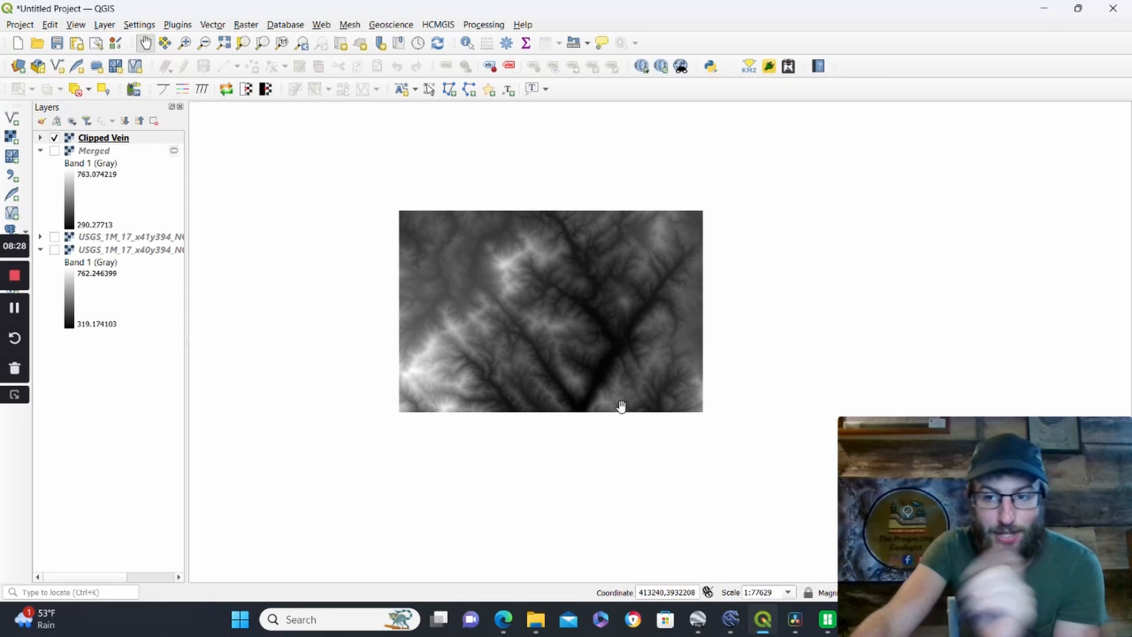
pyautogui.click(244, 25)
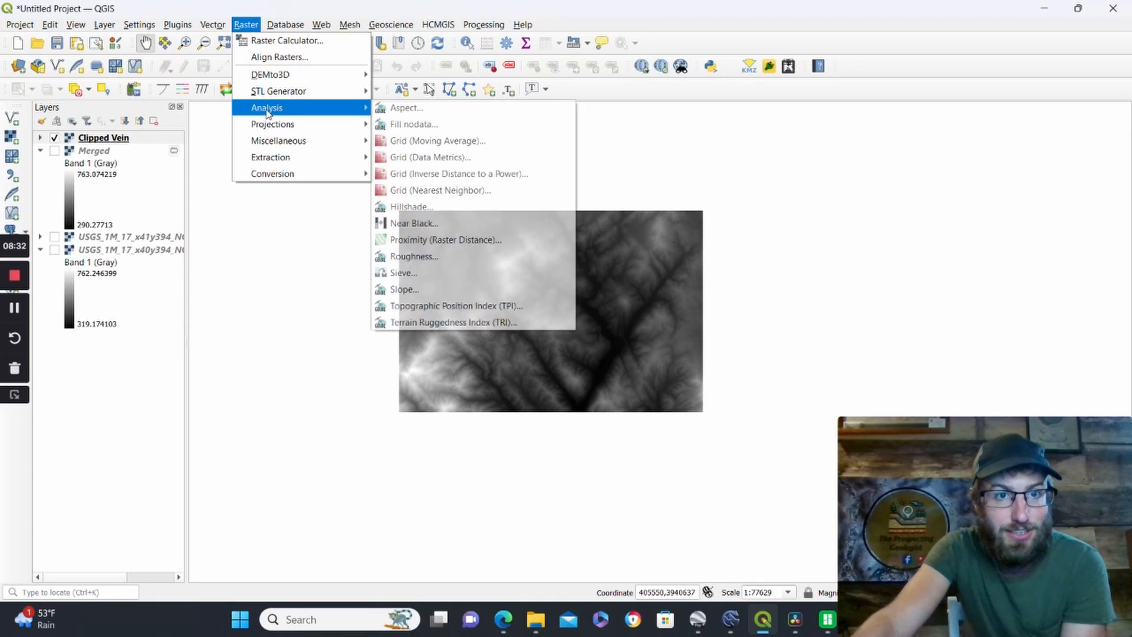
pyautogui.click(449, 216)
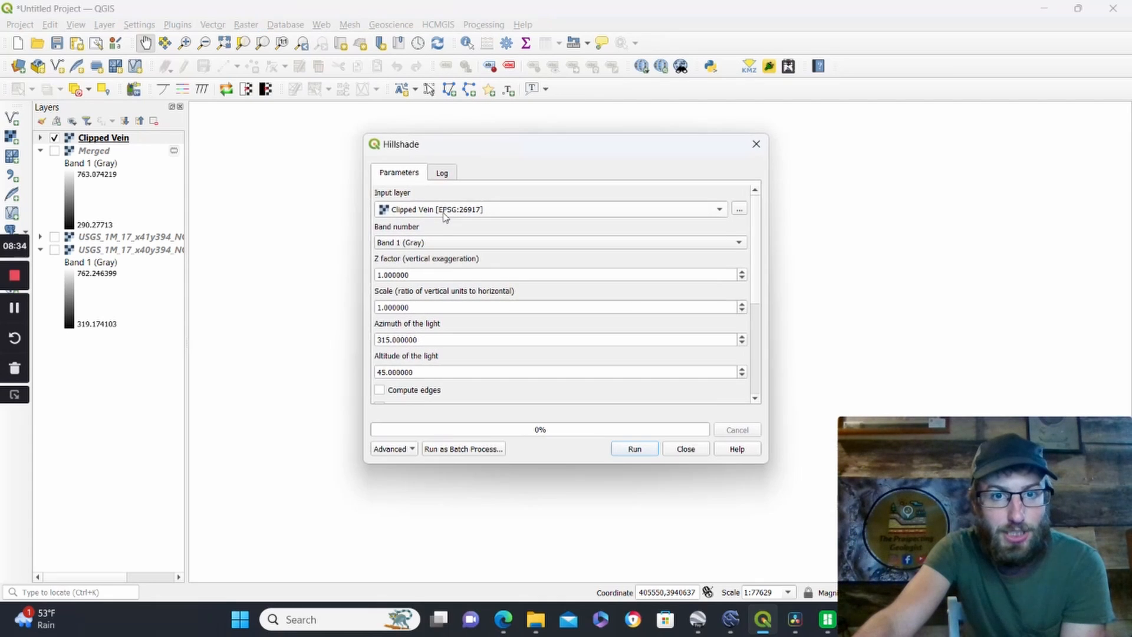
pyautogui.click(423, 213)
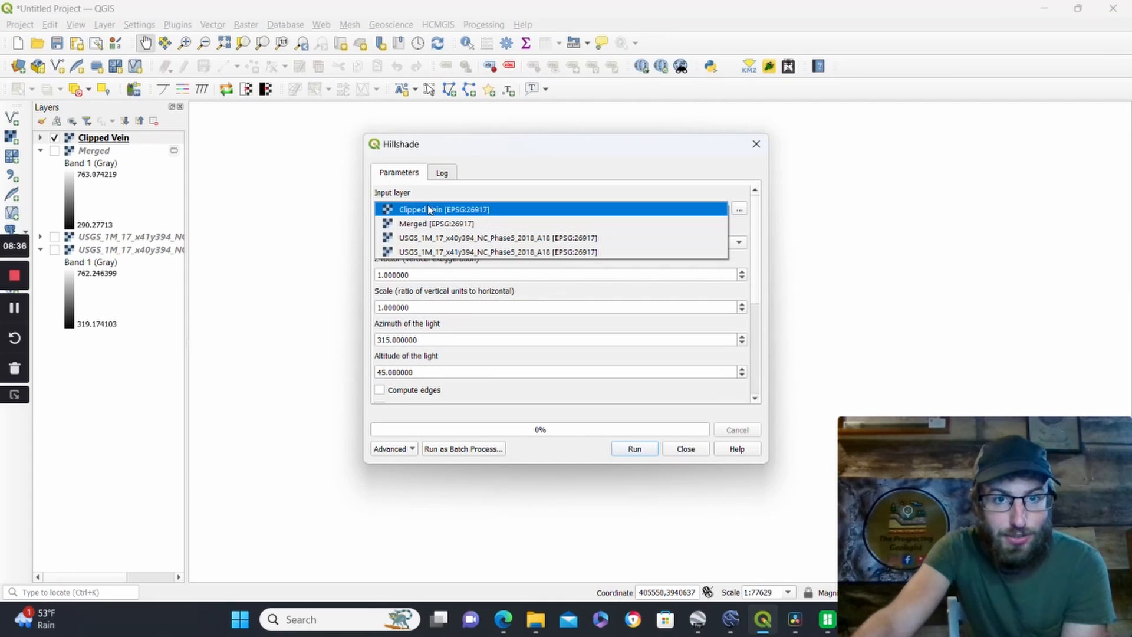
pyautogui.click(430, 211)
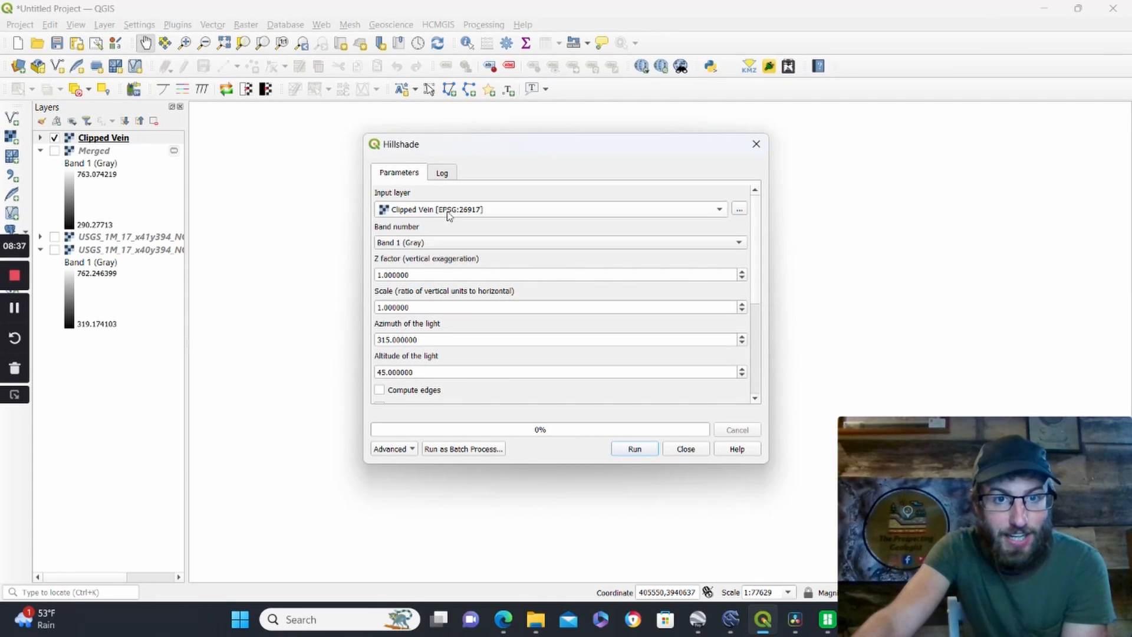
pyautogui.doubleClick(416, 275)
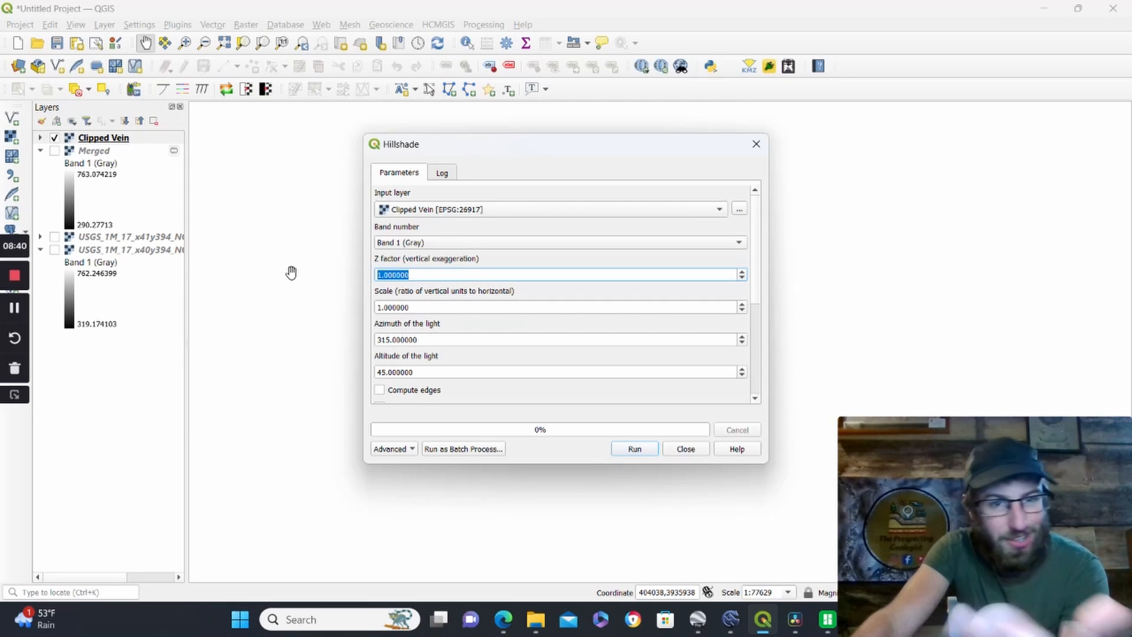
pyautogui.write('5')
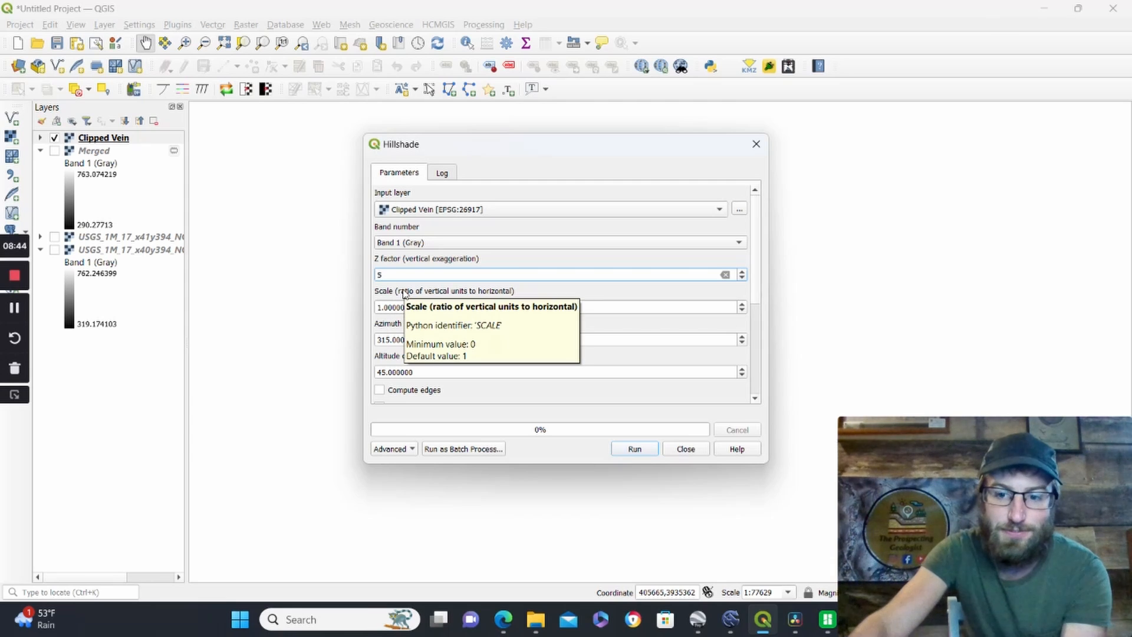
# Step: Set the altitude of the light to 90, run the Hillshade analysis and close its dialog
pyautogui.moveTo(425, 371); pyautogui.dragTo(332, 371)
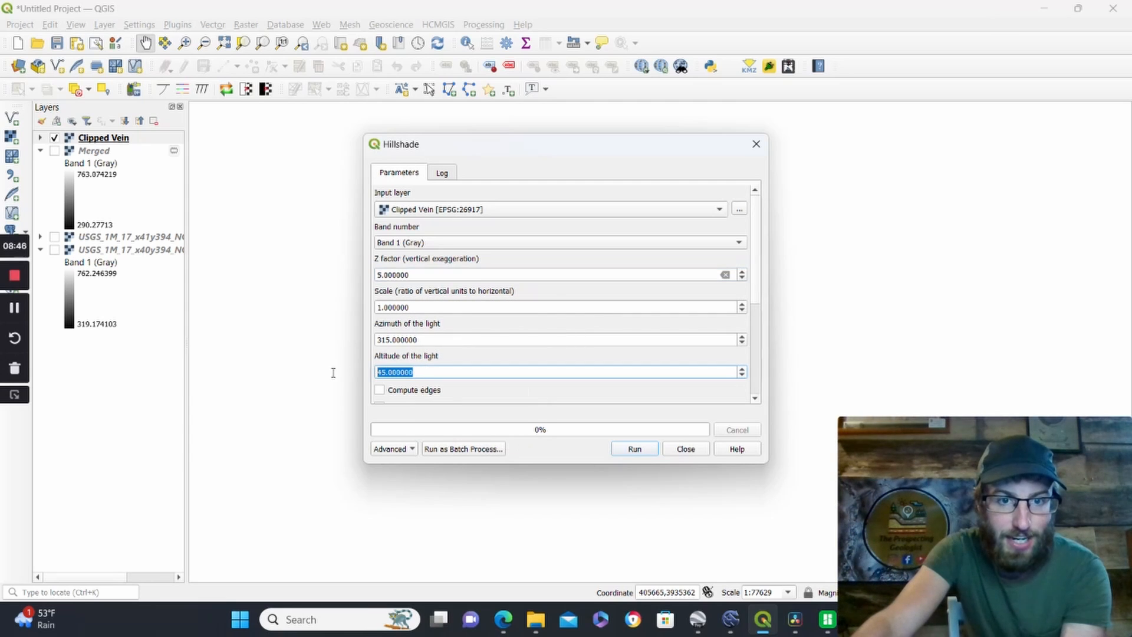
pyautogui.write('90')
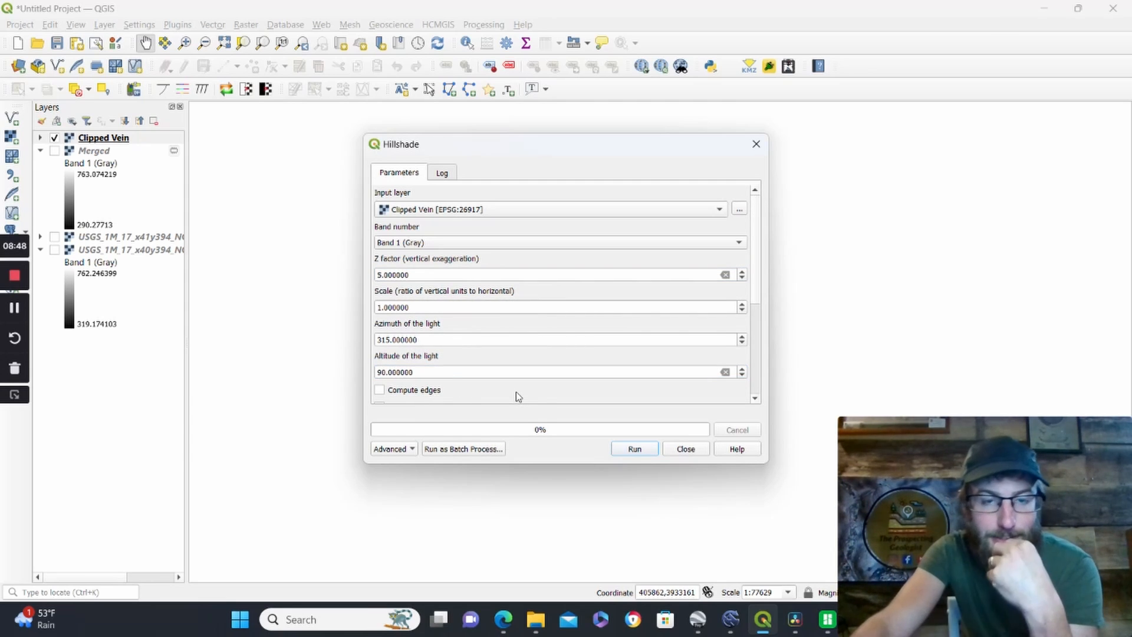
pyautogui.scroll(-1, 515, 391)
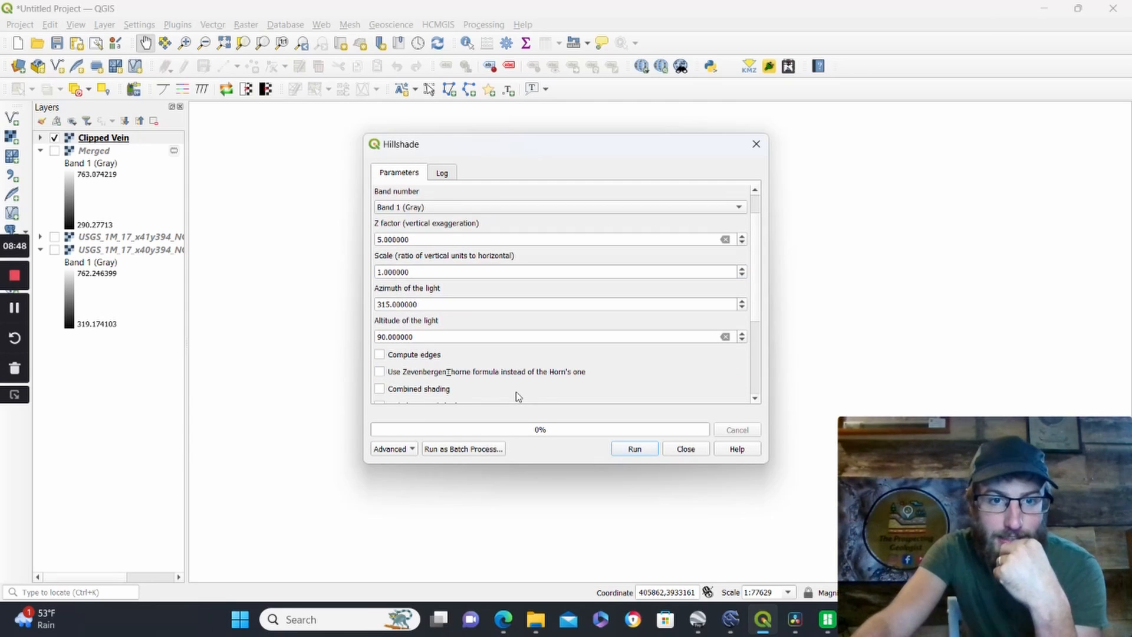
pyautogui.click(635, 449)
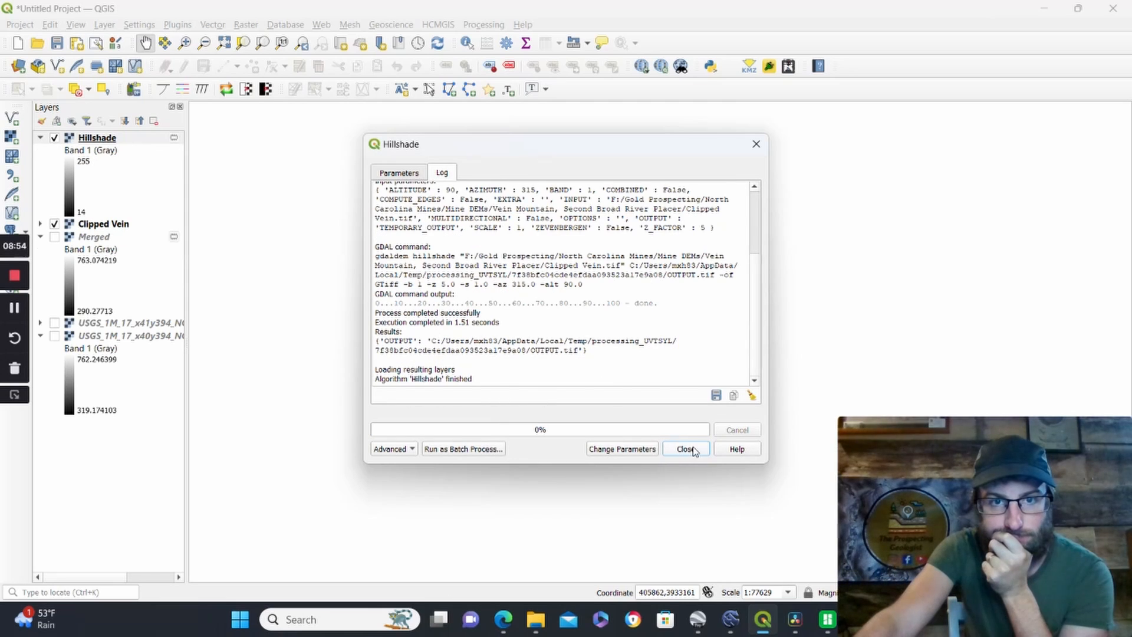
pyautogui.click(685, 449)
# Step: Examine the hillshade along the main river valley and its southeastern tributary, following the side drainages down to the southern edge
pyautogui.scroll(2, 565, 343)
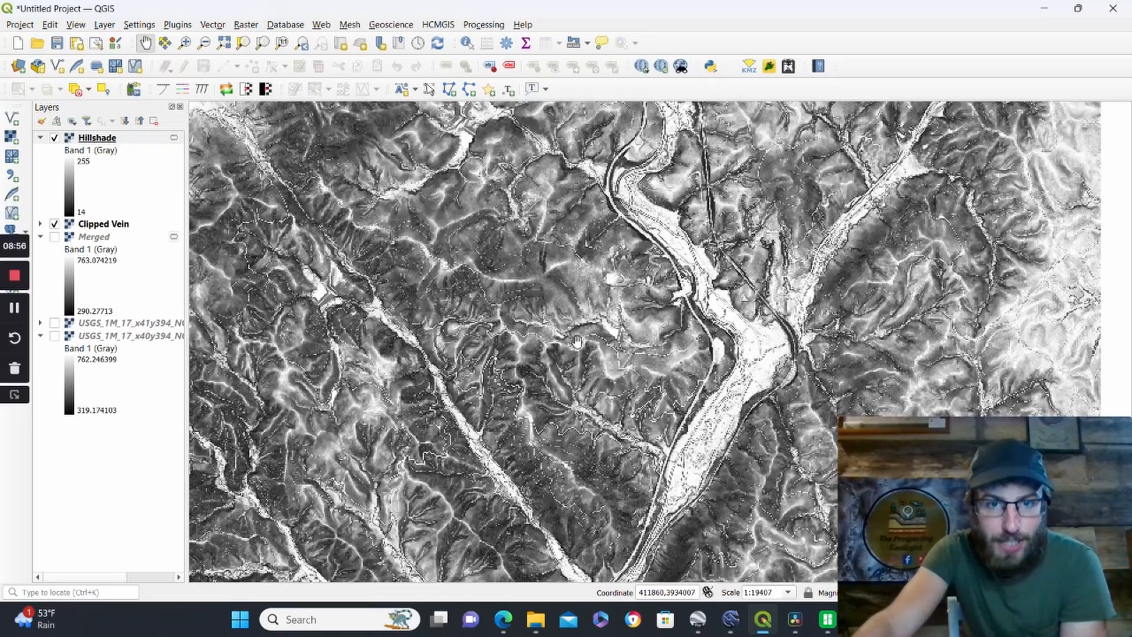
pyautogui.scroll(1, 576, 342)
pyautogui.moveTo(816, 442); pyautogui.dragTo(592, 393)
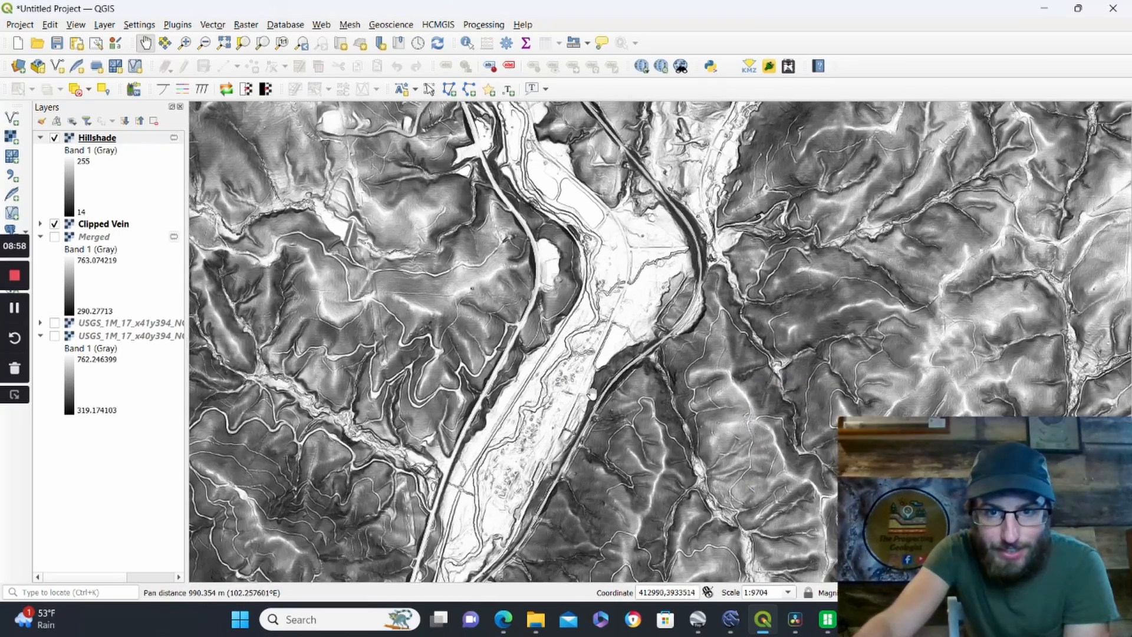
pyautogui.moveTo(989, 519); pyautogui.dragTo(524, 377)
pyautogui.scroll(1, 577, 402)
pyautogui.moveTo(568, 447); pyautogui.dragTo(596, 321)
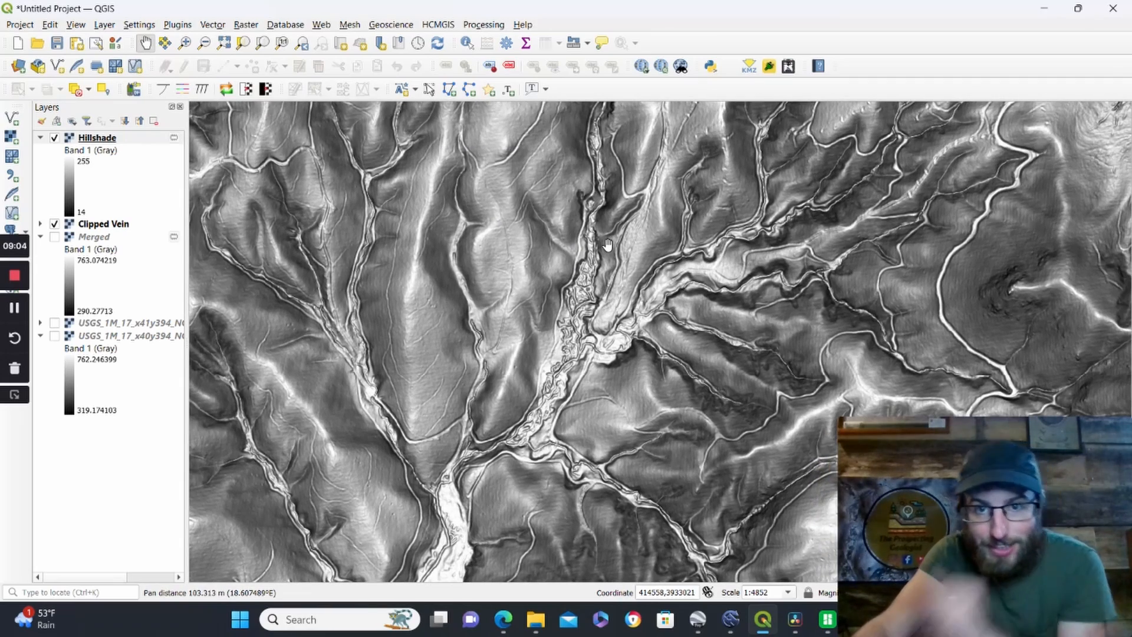
pyautogui.scroll(1, 608, 244)
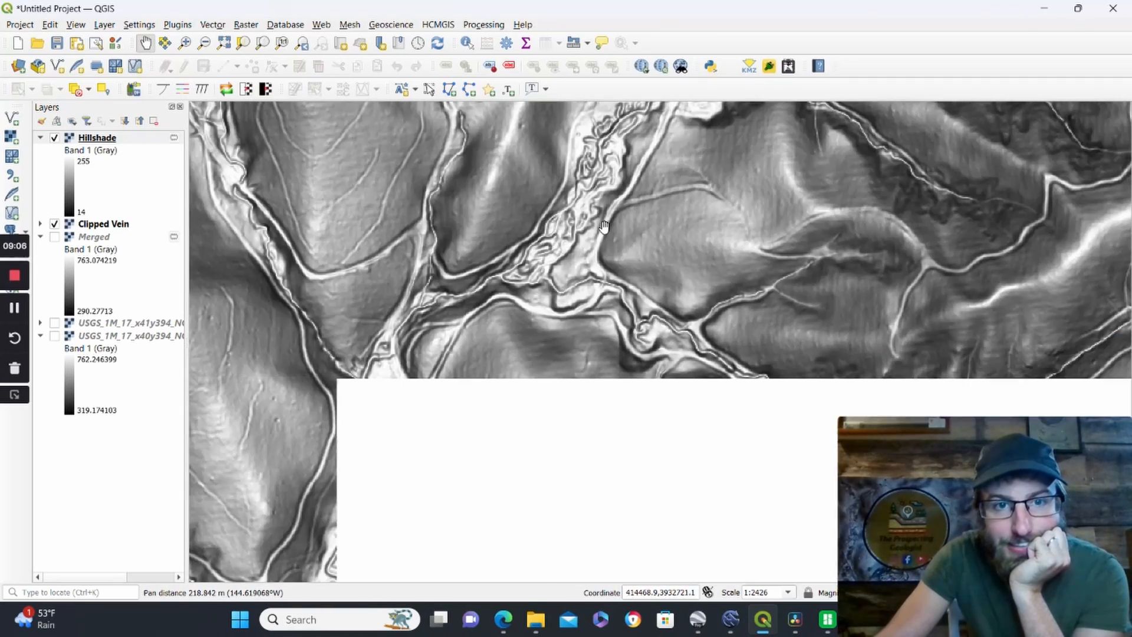
pyautogui.moveTo(514, 397); pyautogui.dragTo(671, 258)
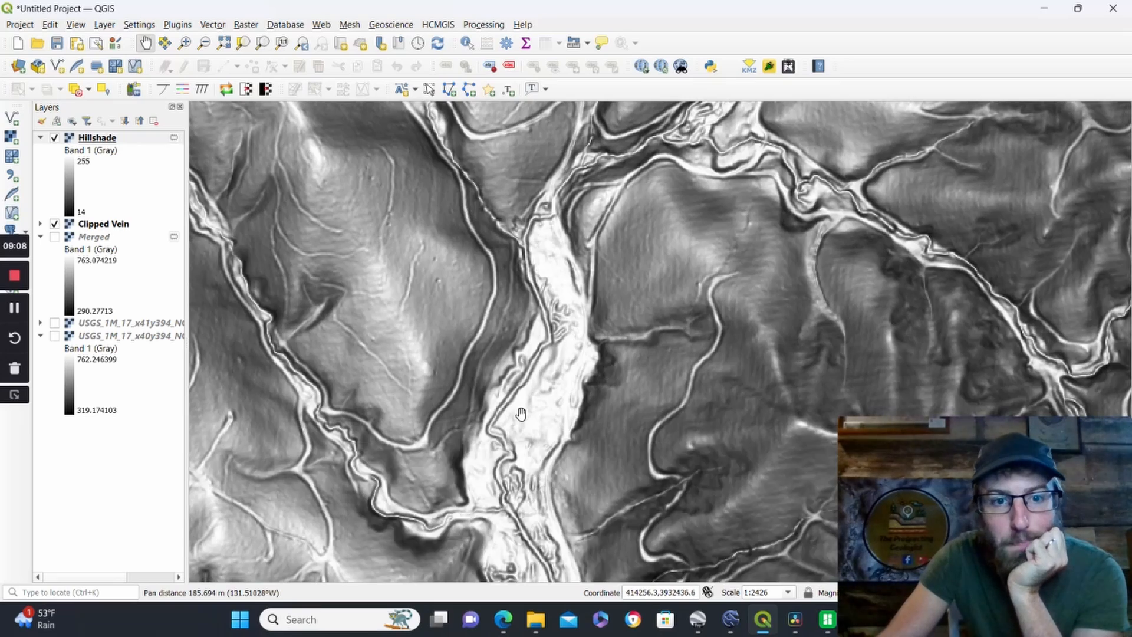
pyautogui.moveTo(522, 415); pyautogui.dragTo(752, 316)
pyautogui.moveTo(752, 358); pyautogui.dragTo(652, 157)
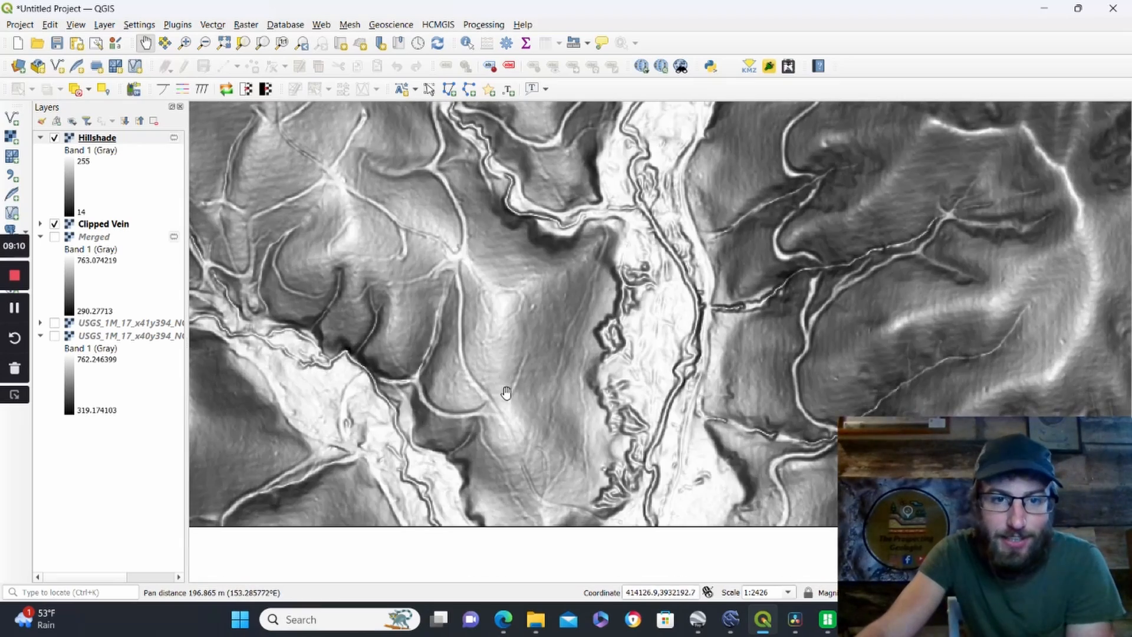
pyautogui.scroll(-2, 498, 363)
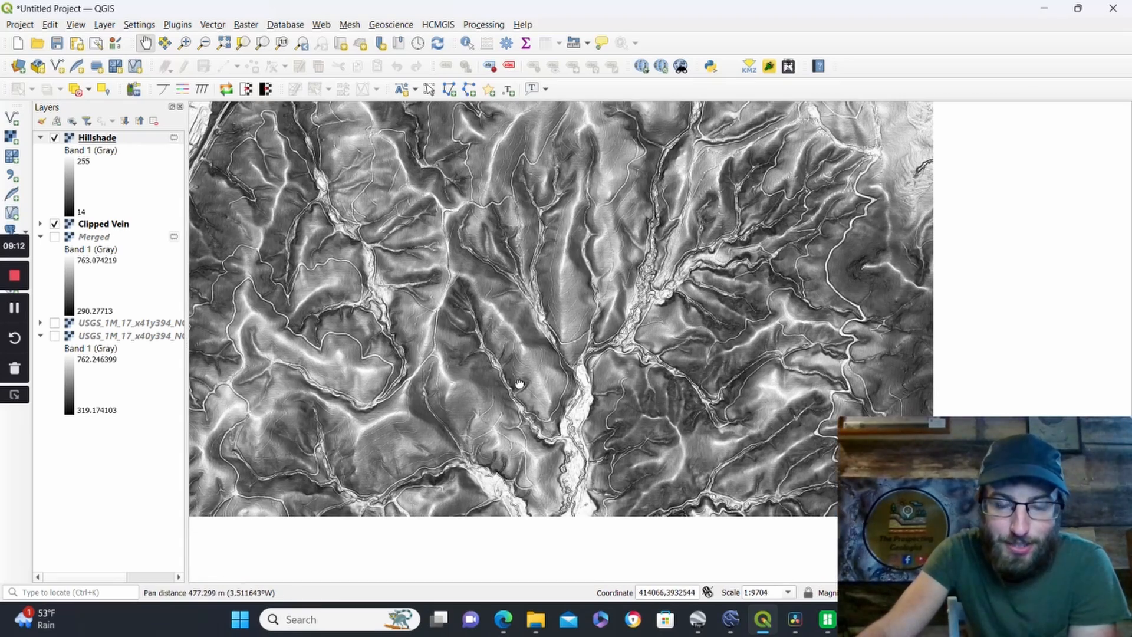
# Step: Review the ridges and drainages north of the tributary junction and bring the whole hillshade into view
pyautogui.moveTo(525, 247); pyautogui.dragTo(535, 334)
pyautogui.moveTo(594, 259); pyautogui.dragTo(583, 343)
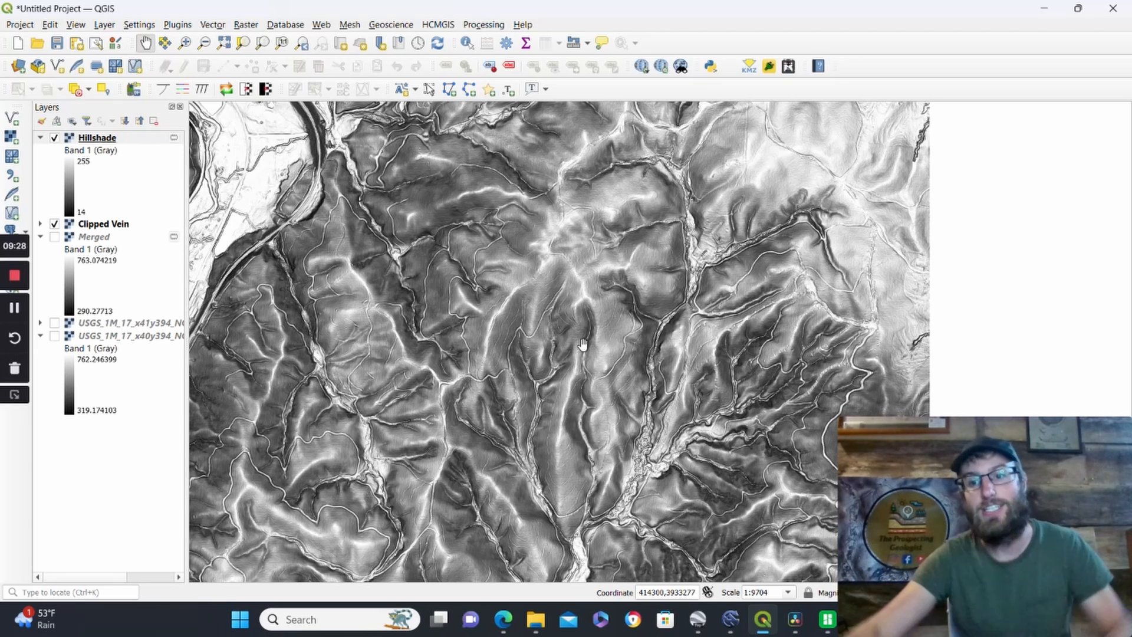
pyautogui.moveTo(590, 314); pyautogui.dragTo(628, 401)
pyautogui.scroll(-1, 628, 401)
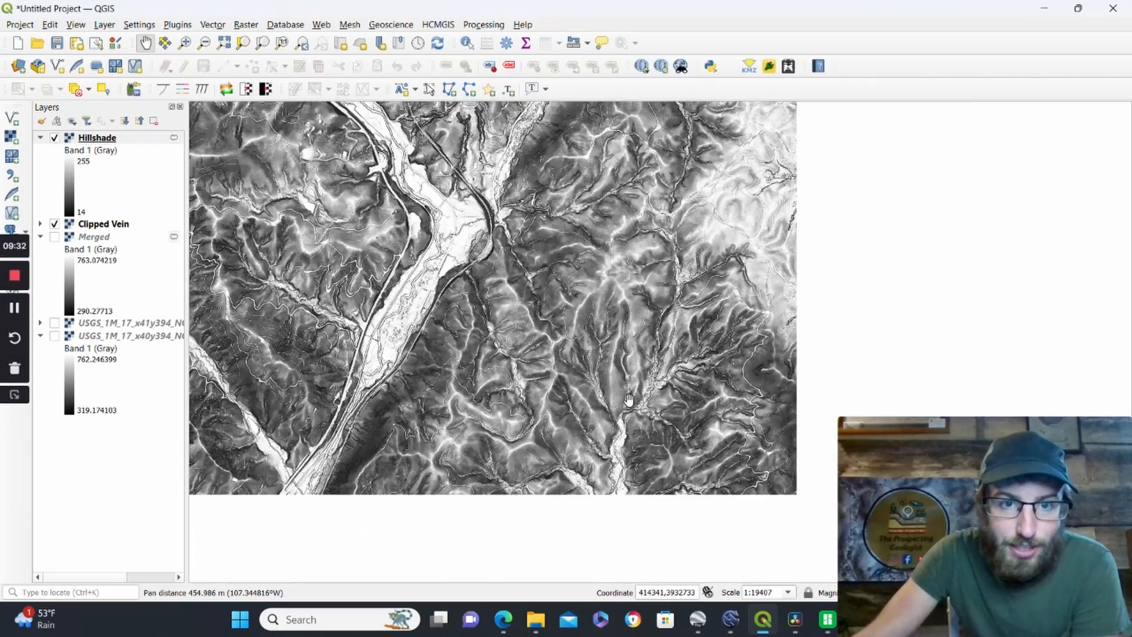
pyautogui.moveTo(411, 303); pyautogui.dragTo(775, 428)
pyautogui.scroll(-1, 589, 455)
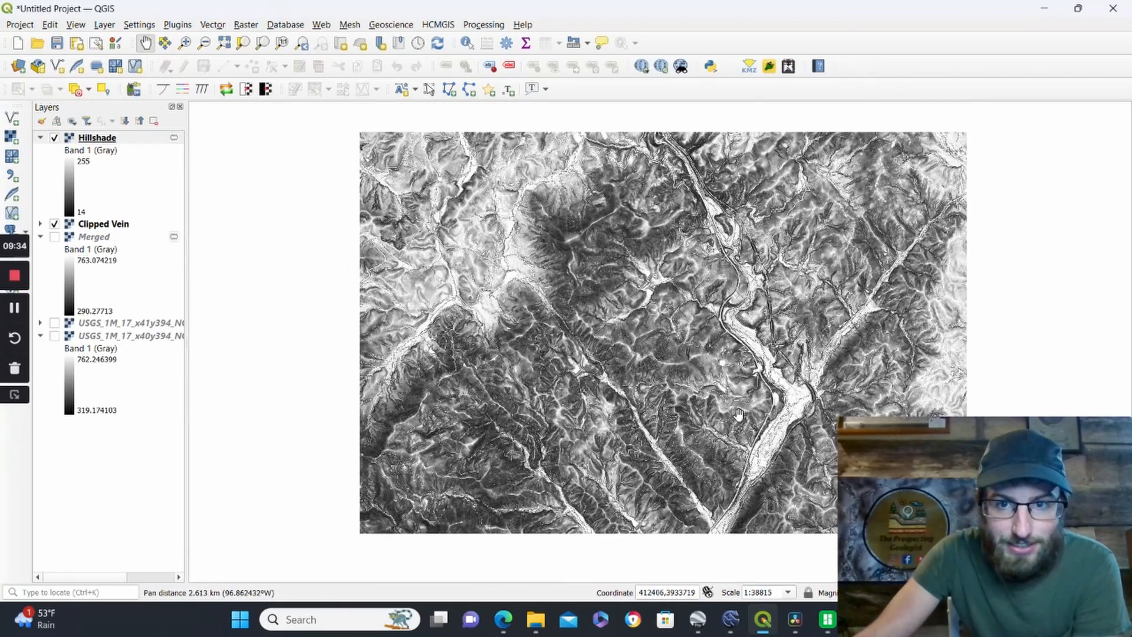
pyautogui.moveTo(687, 408); pyautogui.dragTo(596, 406)
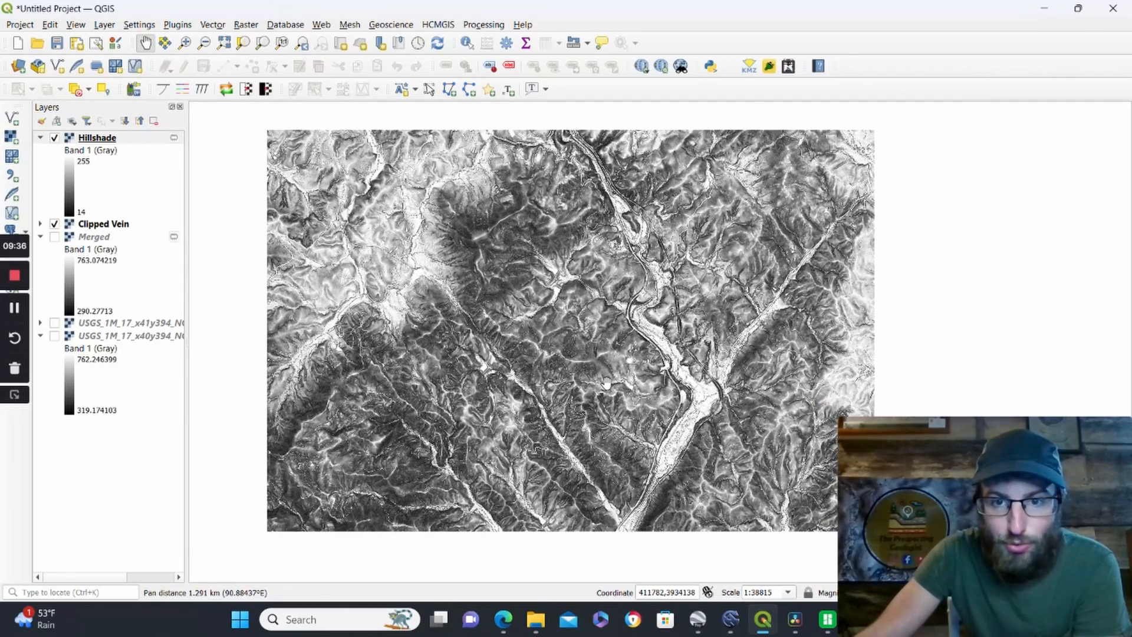
# Step: Frame the tributary junction in the hillshade's southeastern corner at a scale of 1:4852 and inspect its channels
pyautogui.moveTo(648, 382); pyautogui.dragTo(527, 310)
pyautogui.moveTo(662, 453); pyautogui.dragTo(449, 239)
pyautogui.scroll(2, 613, 357)
pyautogui.scroll(1, 626, 365)
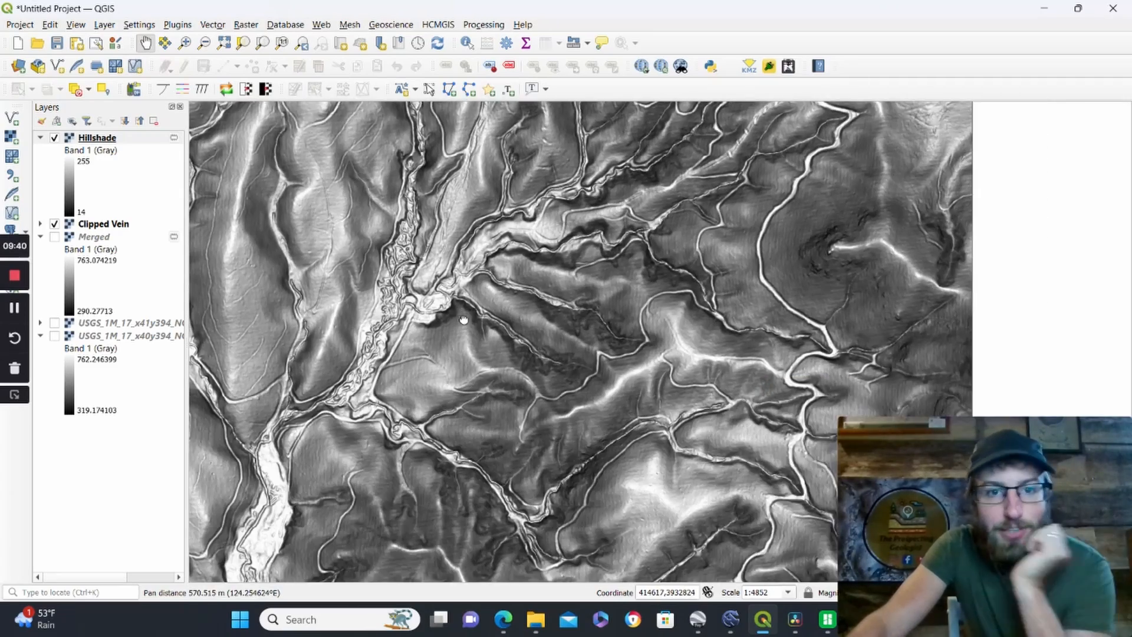
pyautogui.moveTo(537, 268); pyautogui.dragTo(584, 306)
pyautogui.scroll(-1, 549, 286)
pyautogui.scroll(1, 583, 255)
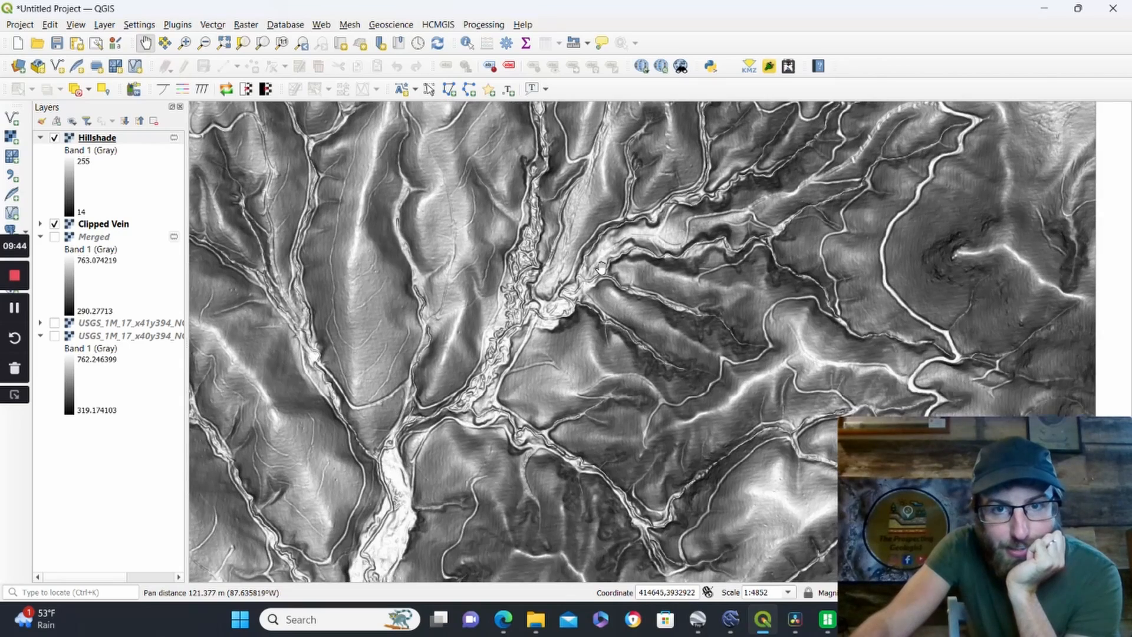
pyautogui.moveTo(596, 253); pyautogui.dragTo(594, 294)
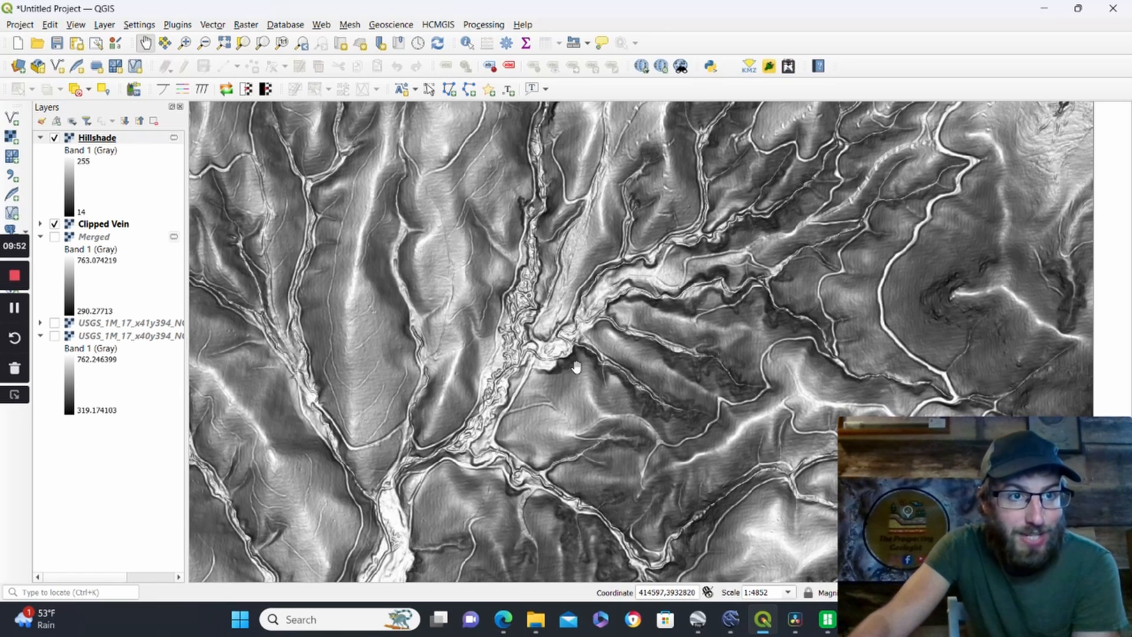
# Step: Create a new print layout titled "Vein Mtn Map"
pyautogui.click(76, 43)
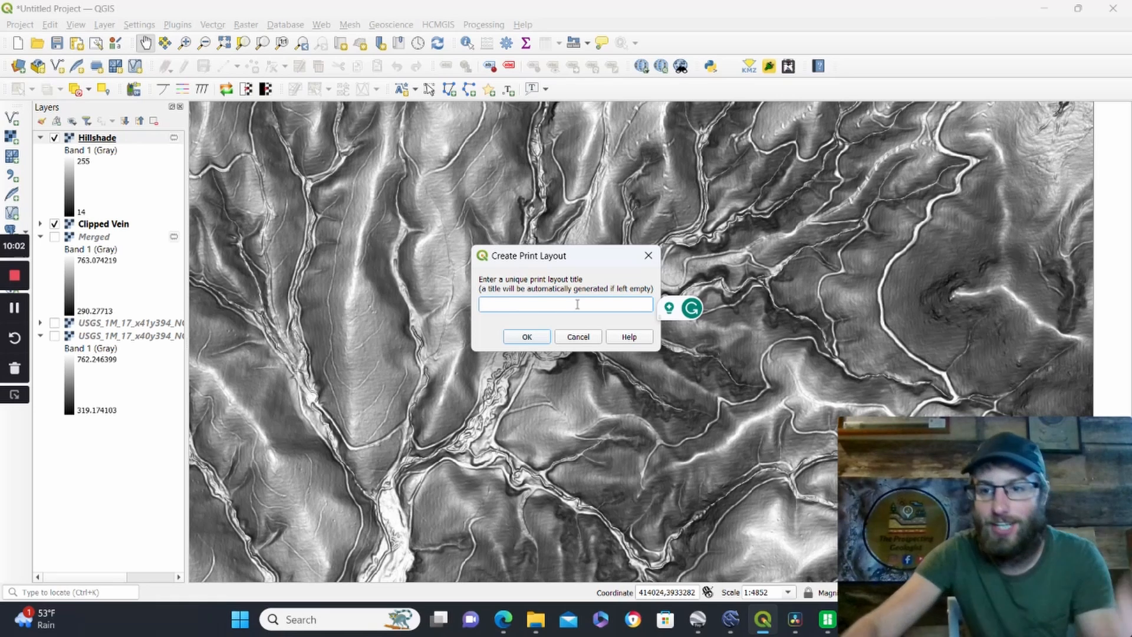
pyautogui.write('Vein Mtn ')
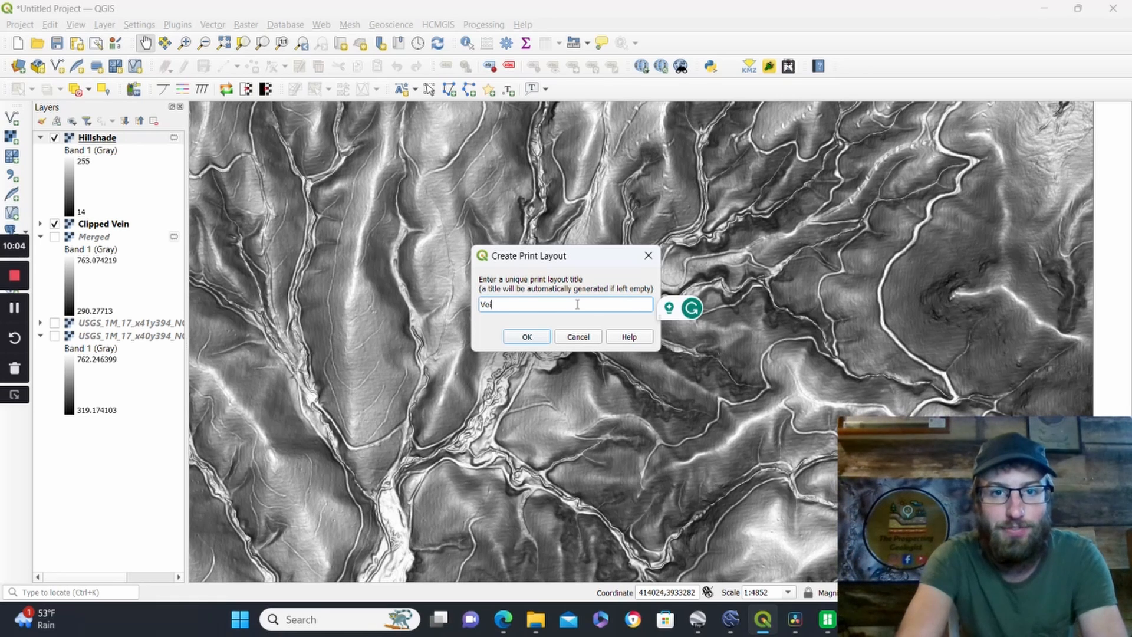
pyautogui.write('Map')
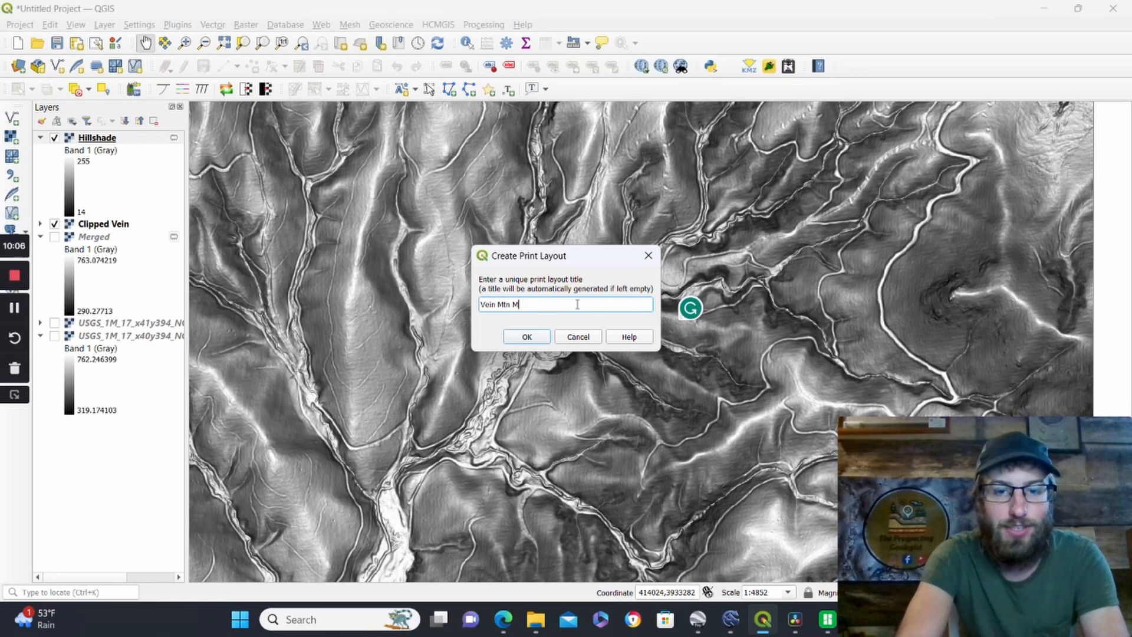
pyautogui.click(517, 338)
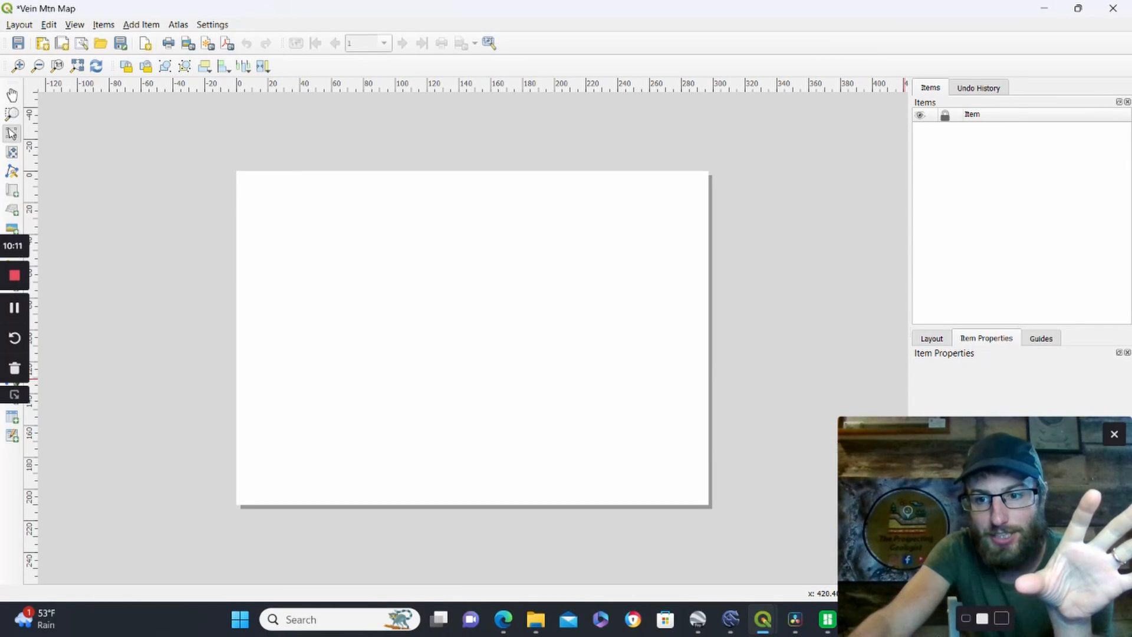
pyautogui.click(965, 618)
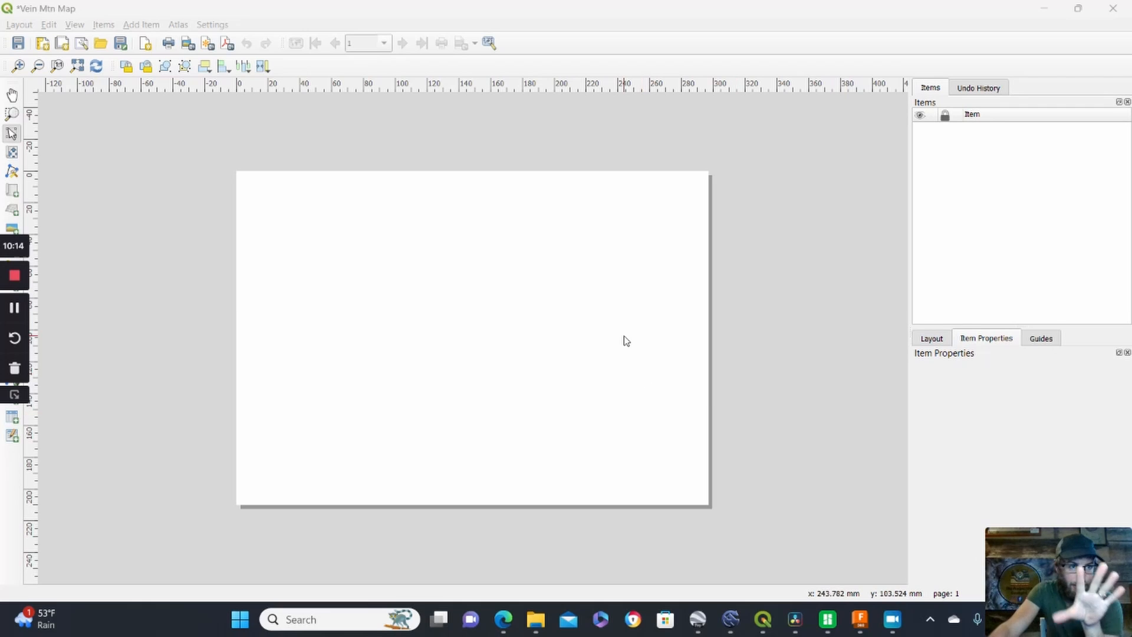
# Step: Add a map covering the whole layout page and shift its content eastward so the hillshade fills the blank strip
pyautogui.click(12, 191)
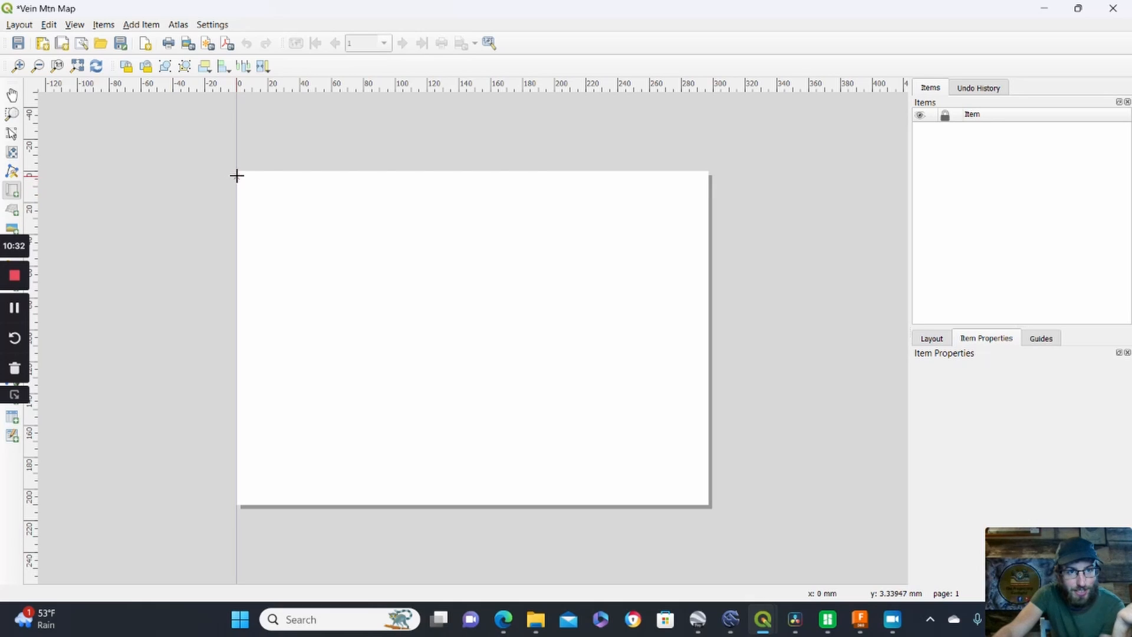
pyautogui.moveTo(237, 172); pyautogui.dragTo(707, 506)
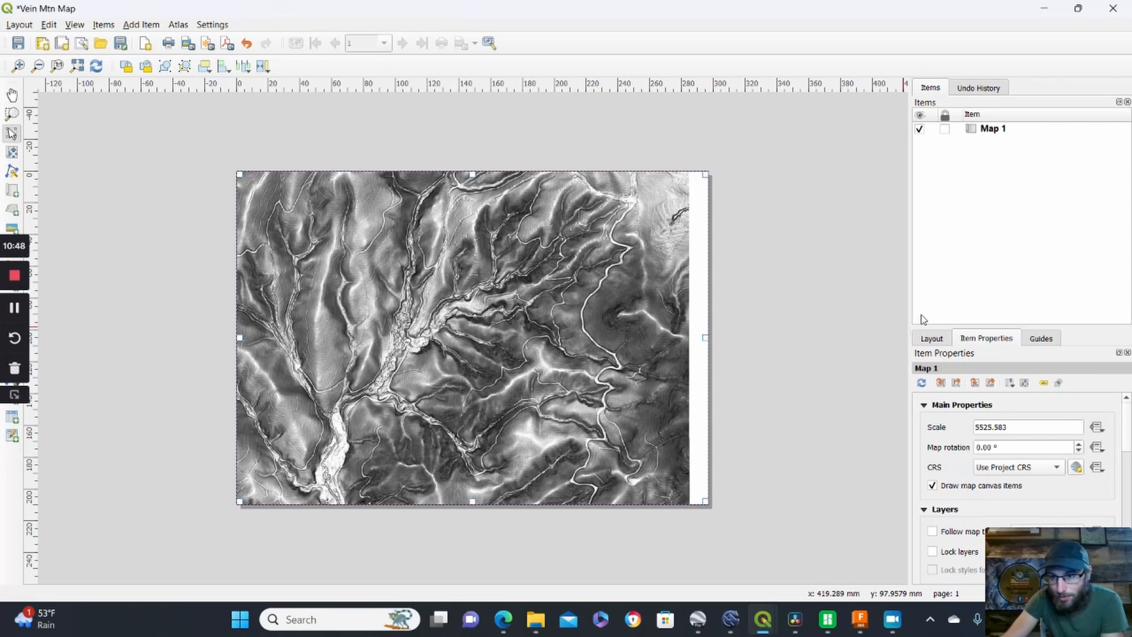
pyautogui.click(1024, 383)
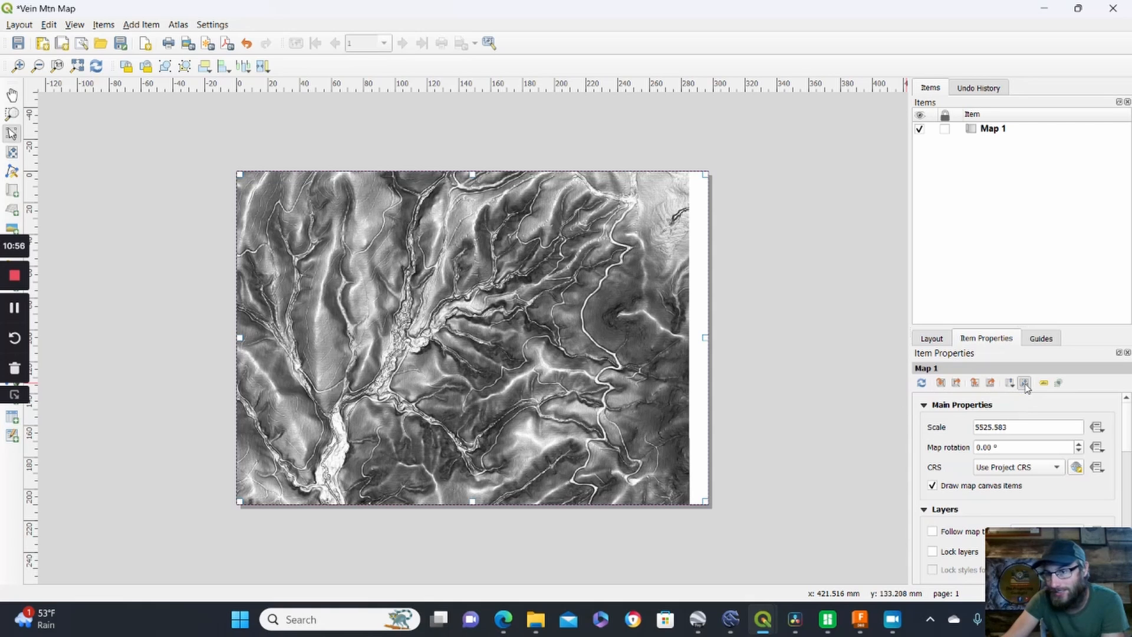
pyautogui.moveTo(387, 374); pyautogui.dragTo(433, 389)
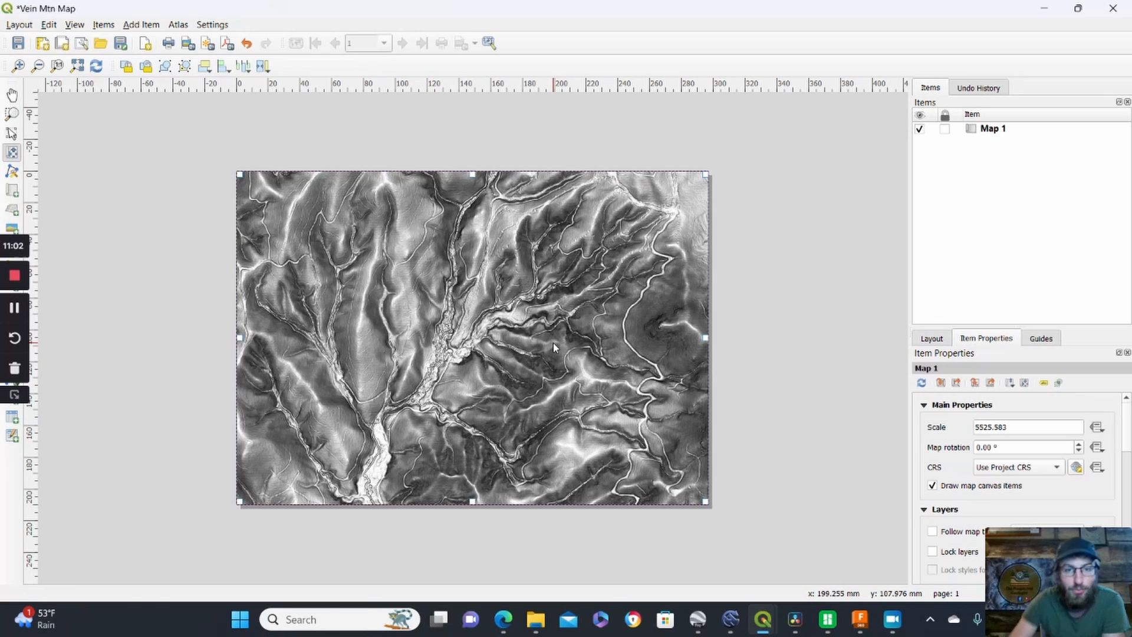
pyautogui.moveTo(543, 358); pyautogui.dragTo(543, 363)
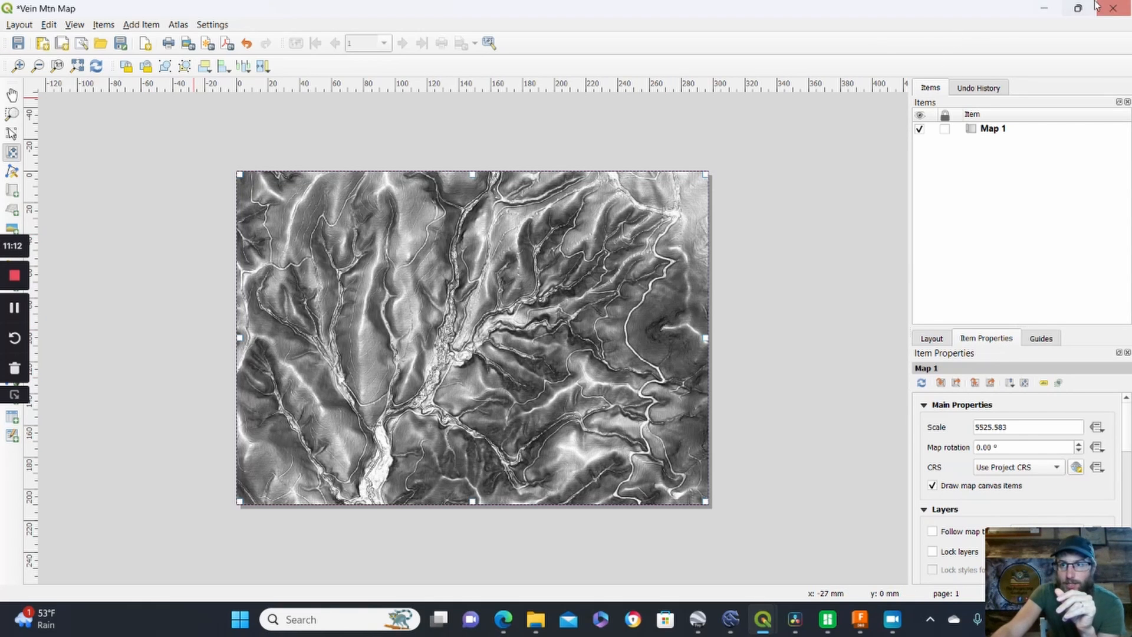
# Step: Restore the layout window from its maximized state and enlarge it to cover most of the screen
pyautogui.click(1077, 8)
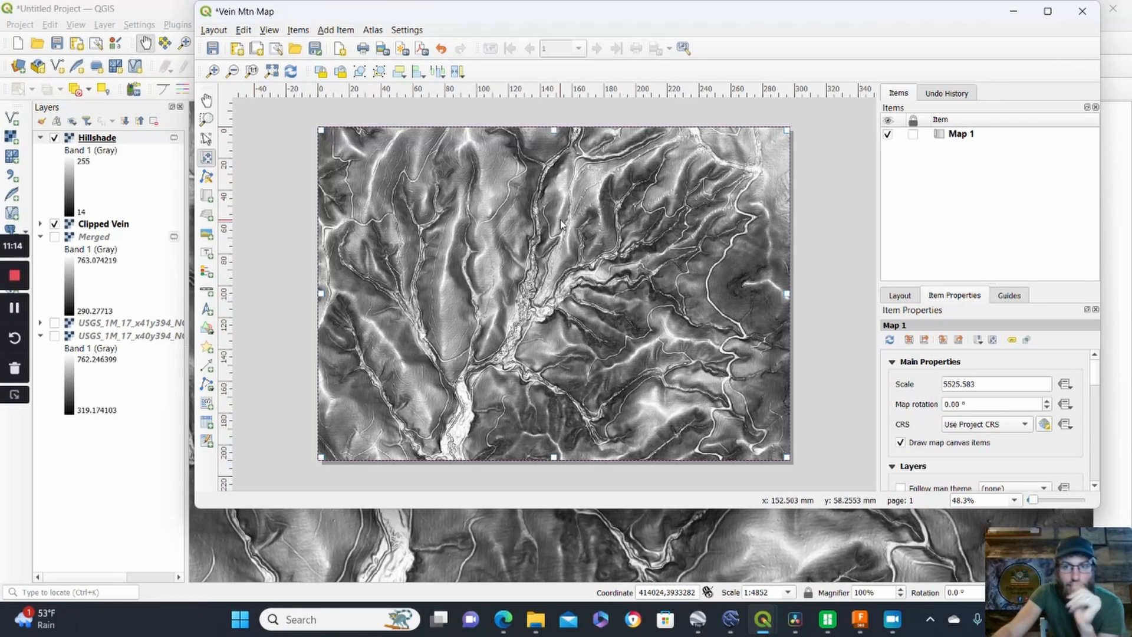
pyautogui.moveTo(195, 214); pyautogui.dragTo(33, 213)
pyautogui.moveTo(323, 510); pyautogui.dragTo(323, 596)
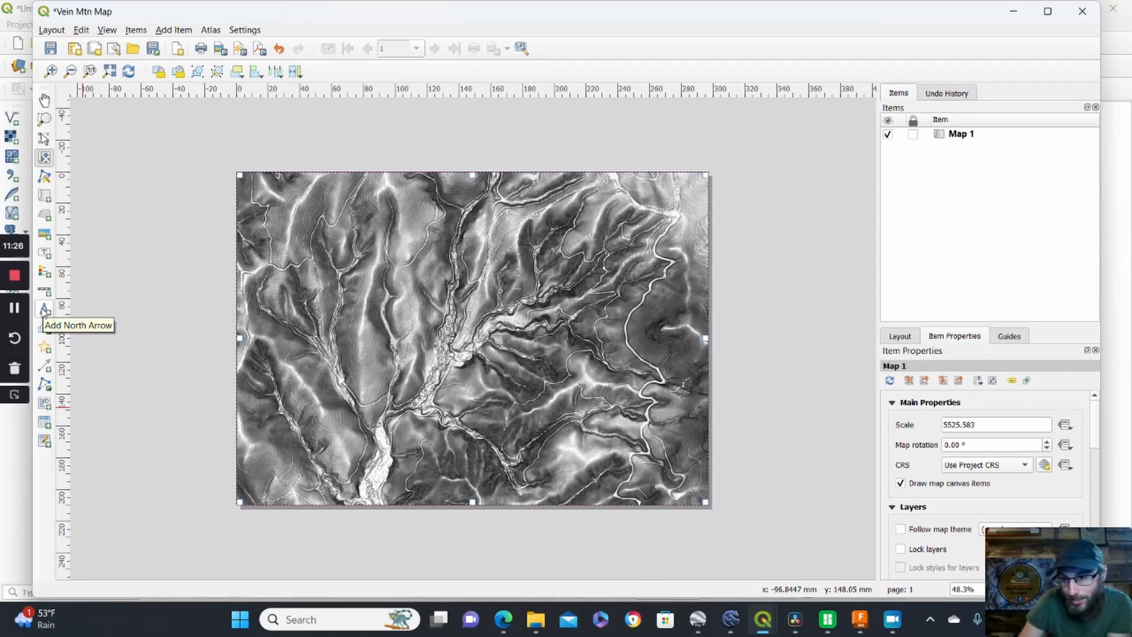
# Step: Add a label about 115 mm wide near the map's upper-left corner with the text "Vein Mtn Area"
pyautogui.click(44, 252)
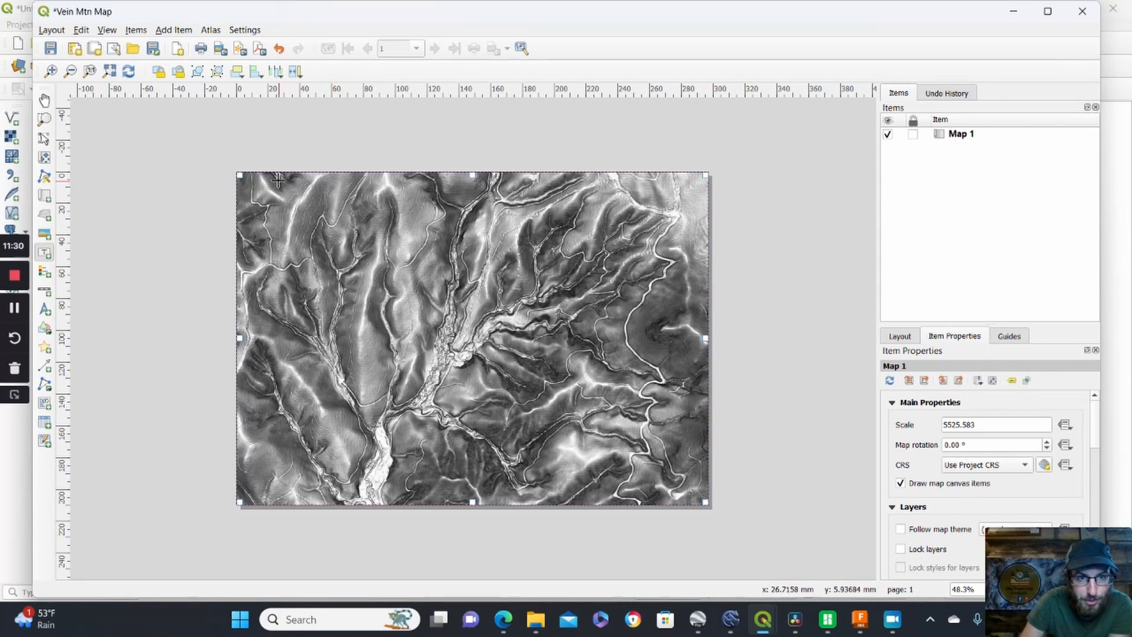
pyautogui.moveTo(277, 178); pyautogui.dragTo(459, 221)
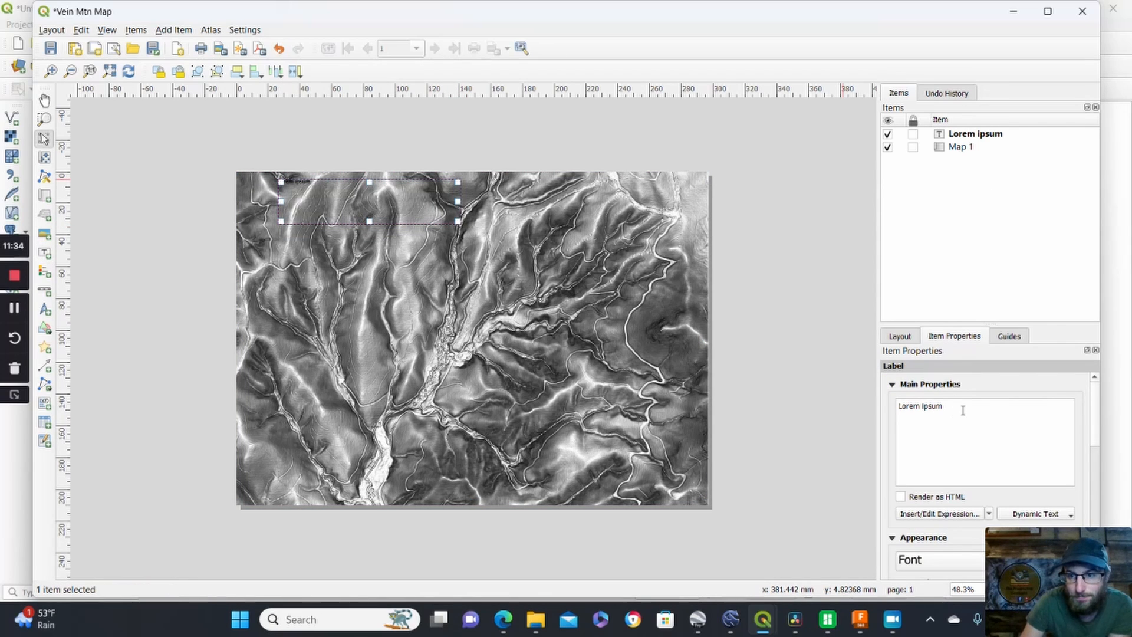
pyautogui.hotkey('ctrl', 'a')
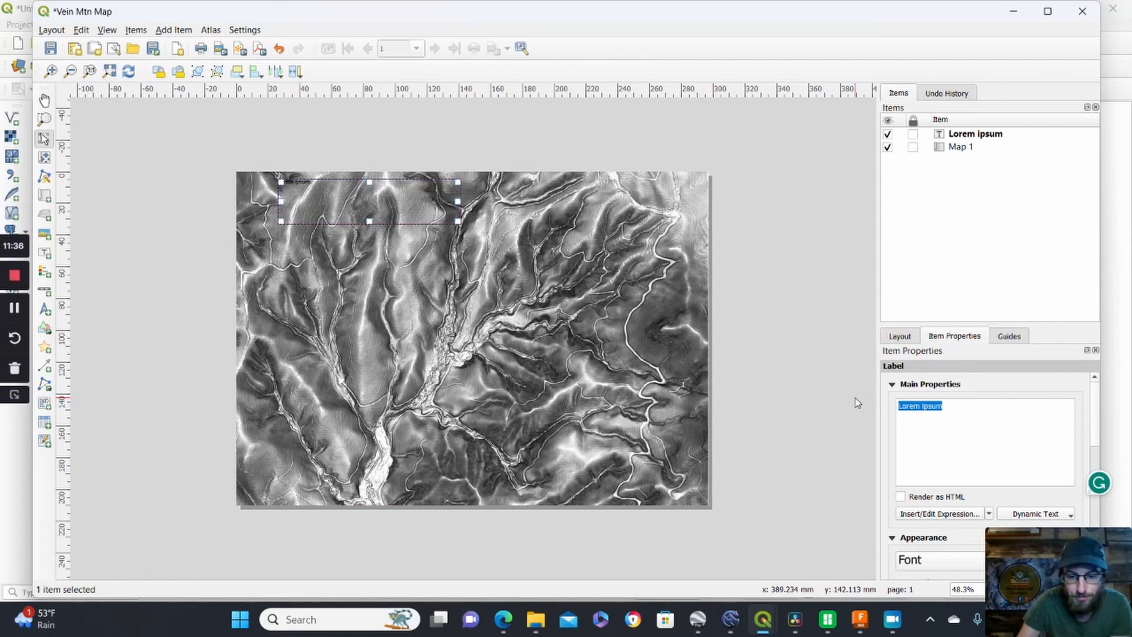
pyautogui.write('Vein Mt')
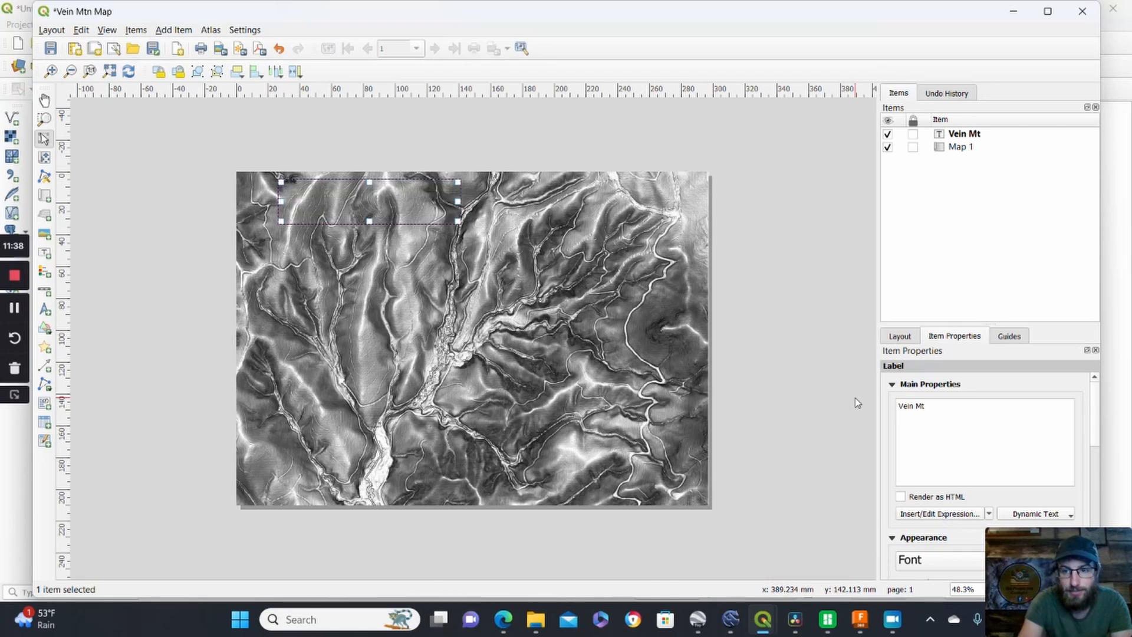
pyautogui.write('n Ad')
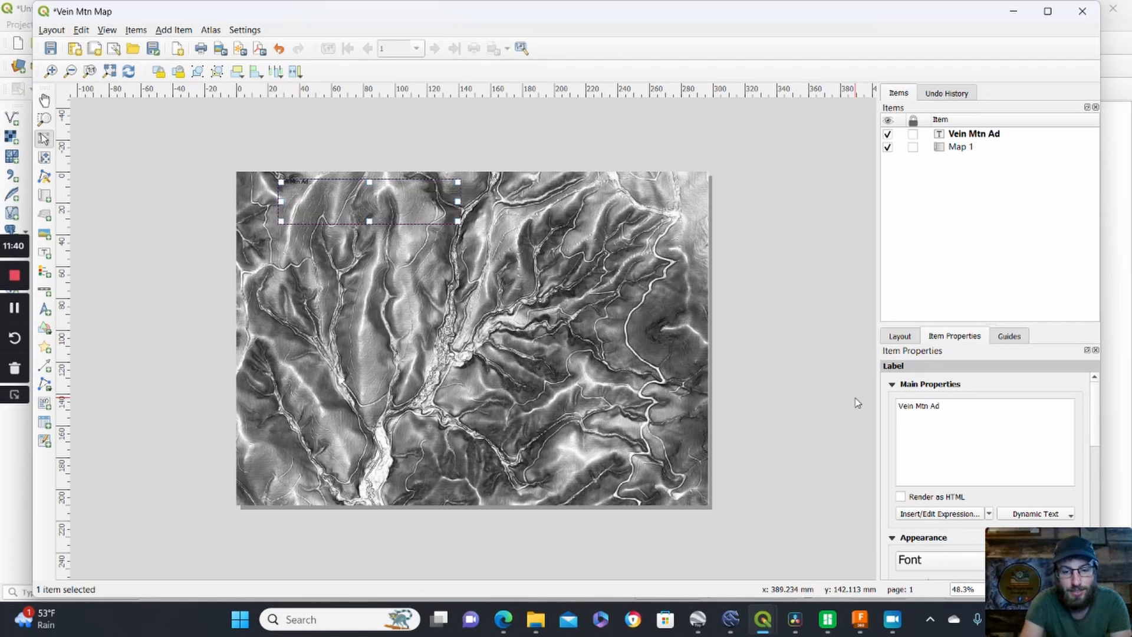
pyautogui.press('BackSpace')
pyautogui.press('BackSpace')
pyautogui.write('Area')
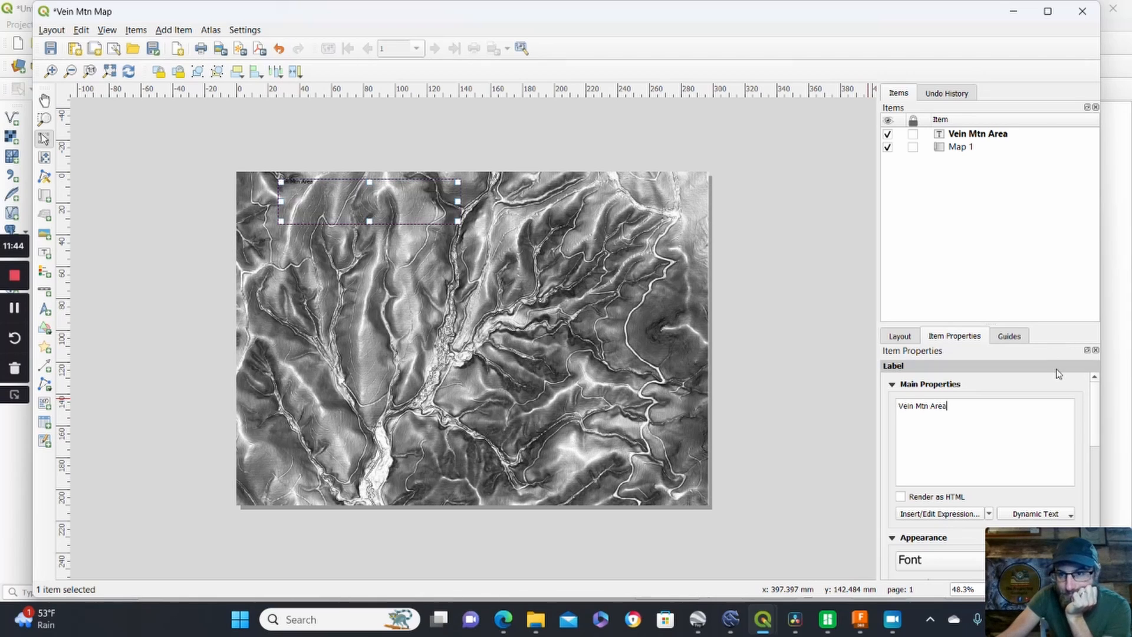
# Step: Turn on a frame and a background for the "Vein Mtn Area" label
pyautogui.moveTo(1094, 411); pyautogui.dragTo(1098, 479)
pyautogui.click(905, 455)
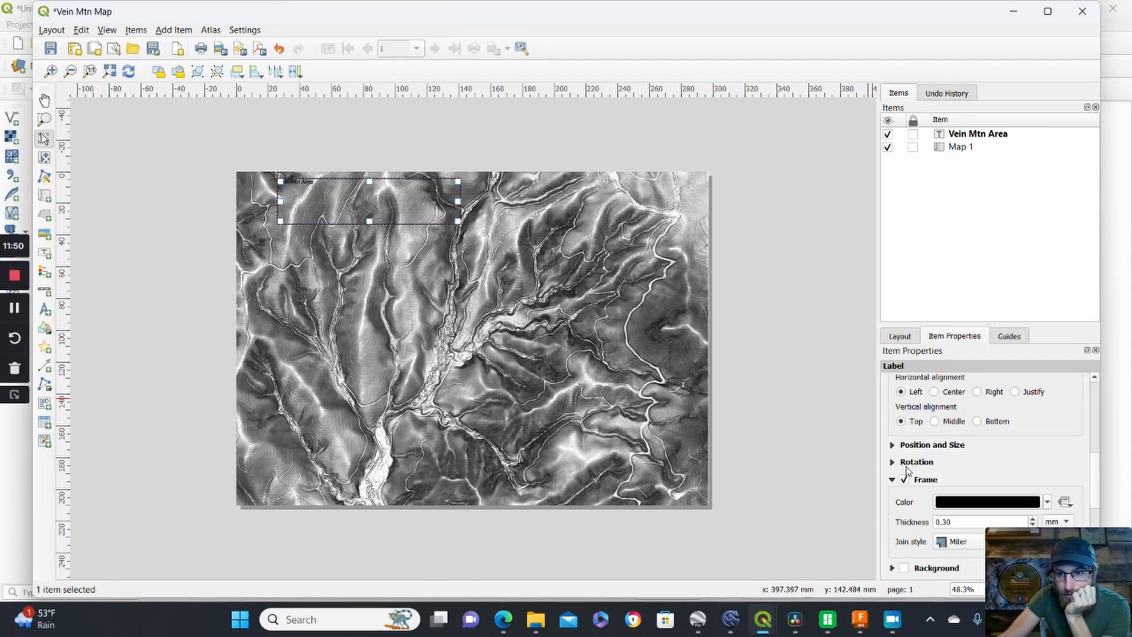
pyautogui.scroll(-3, 946, 460)
pyautogui.click(904, 462)
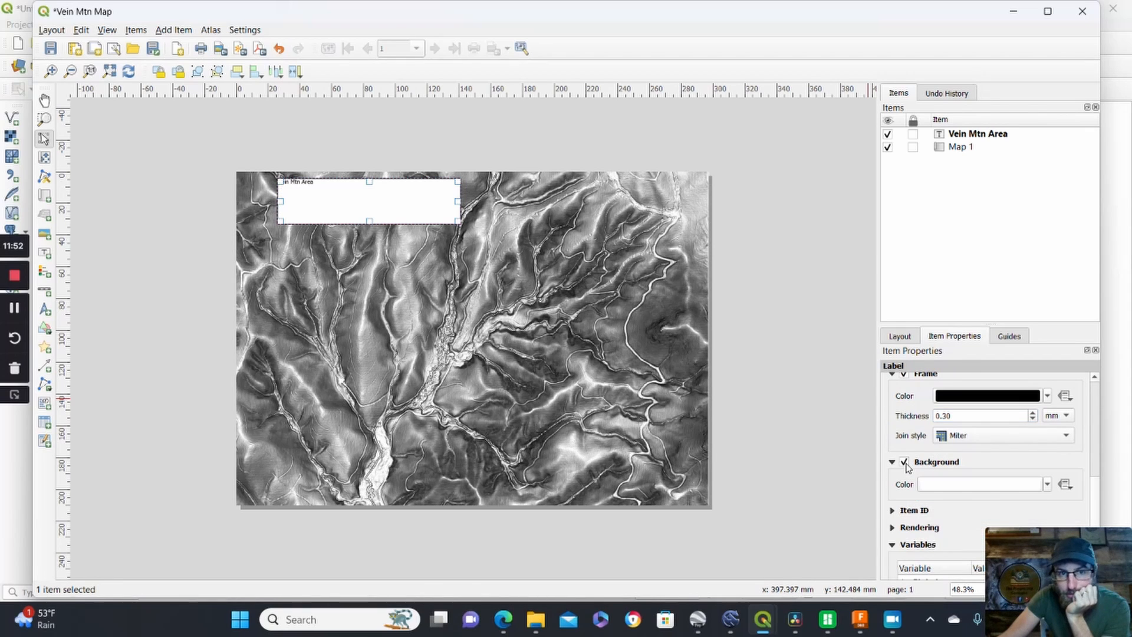
pyautogui.scroll(4, 984, 408)
pyautogui.scroll(4, 983, 409)
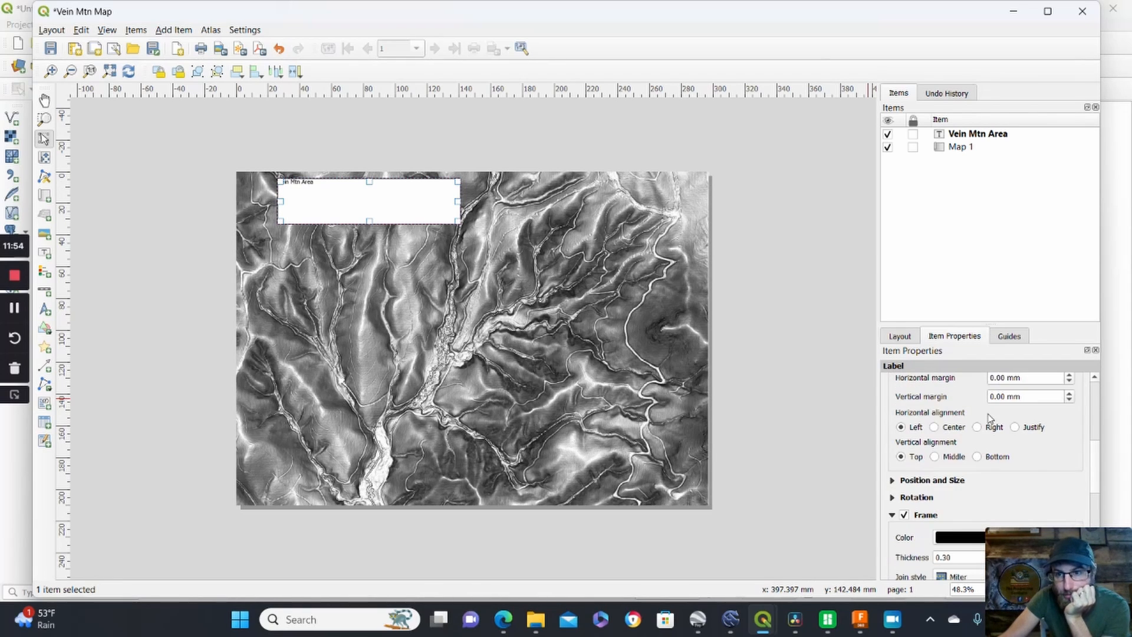
# Step: Align the "Vein Mtn Area" label text to the center horizontally and to the middle vertically
pyautogui.click(935, 463)
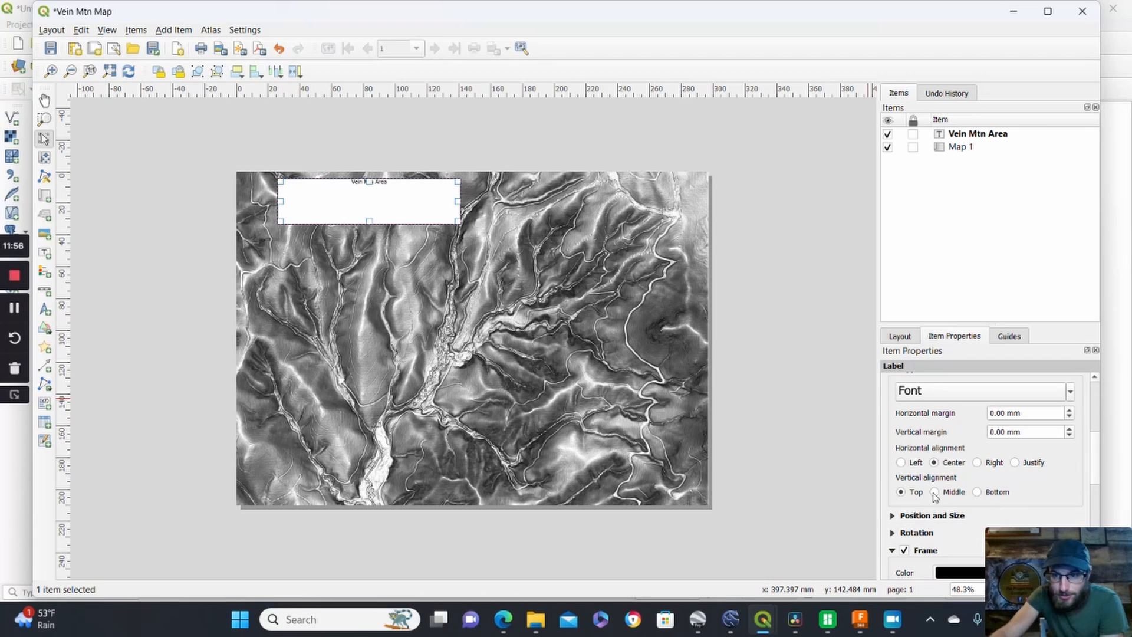
pyautogui.click(935, 491)
pyautogui.scroll(1, 938, 405)
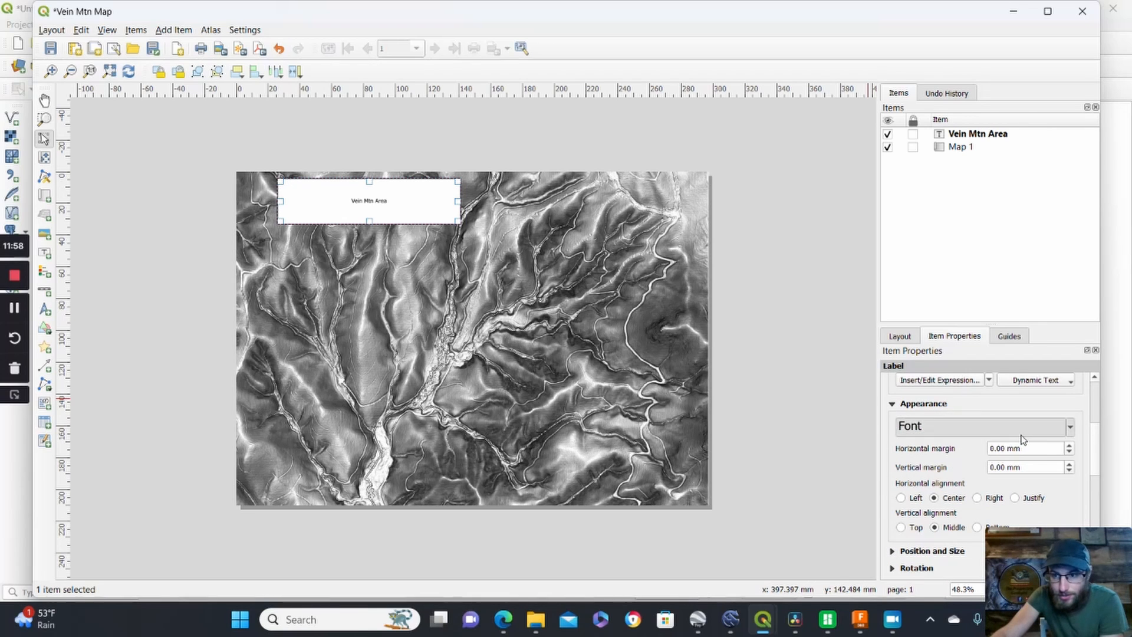
# Step: Set the title label's font size to 27 points and shrink its box around the text to about 88 by 16 mm
pyautogui.click(1052, 425)
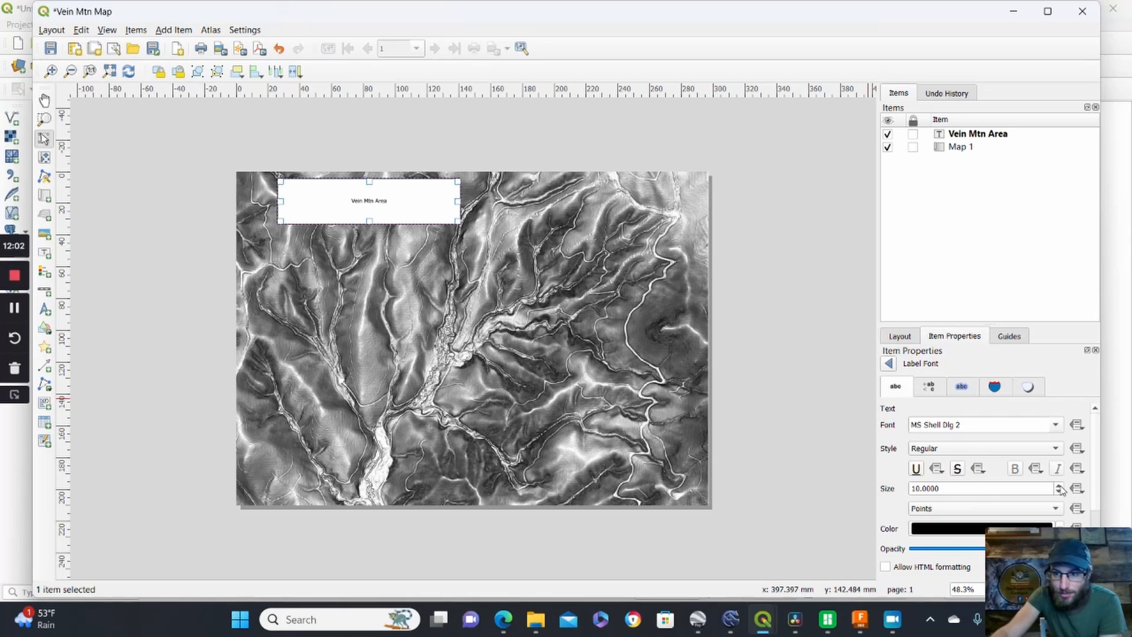
pyautogui.scroll(12, 1059, 488)
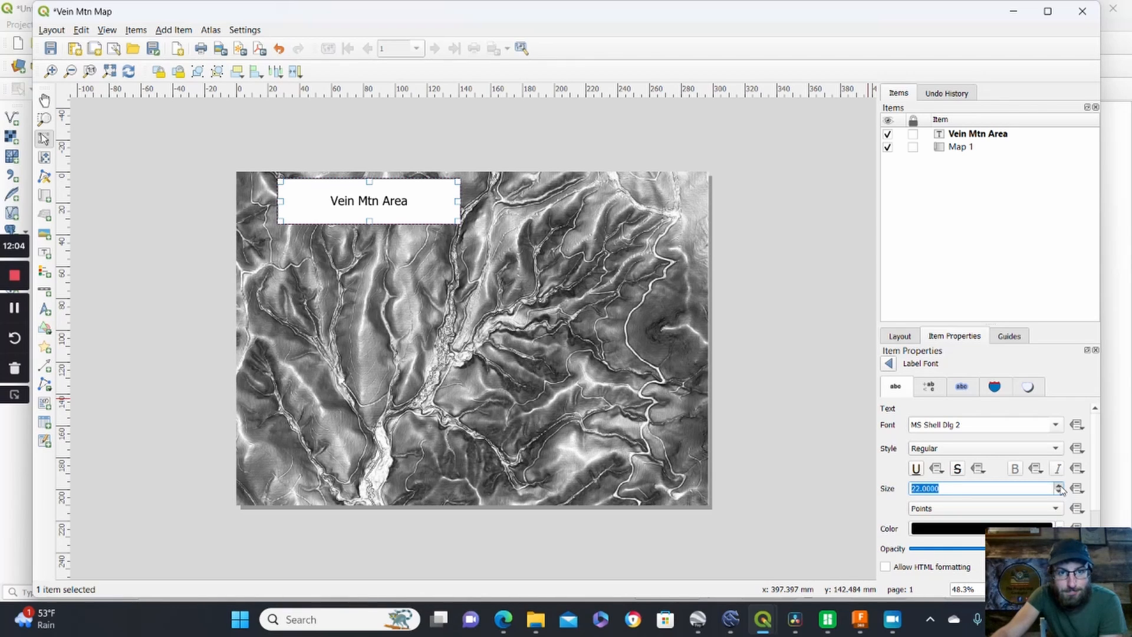
pyautogui.scroll(5, 1059, 488)
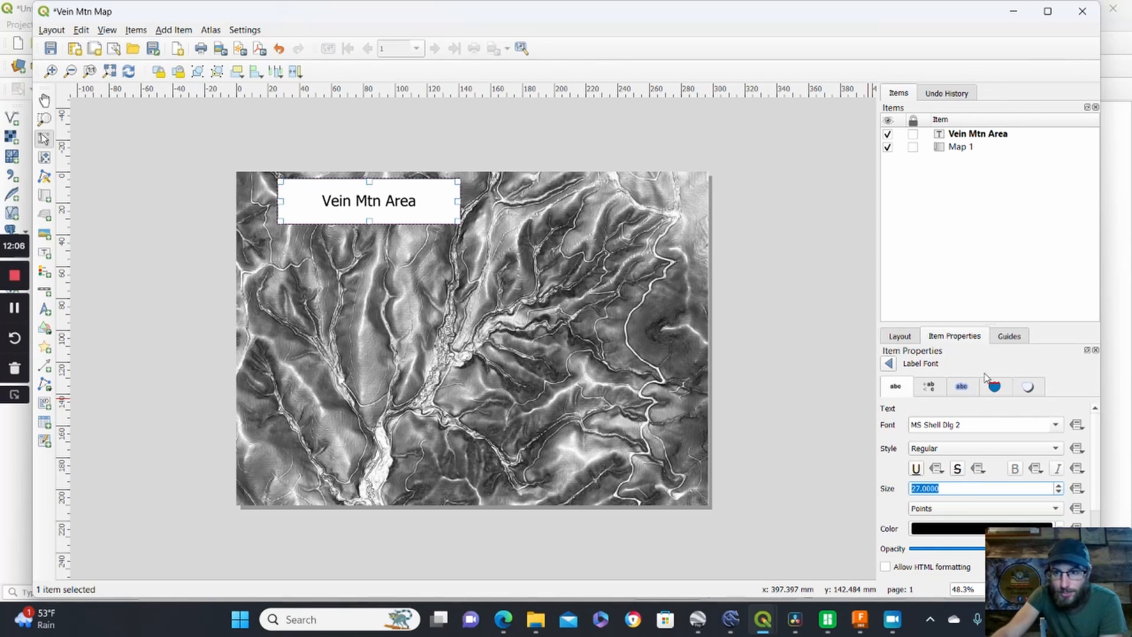
pyautogui.click(888, 365)
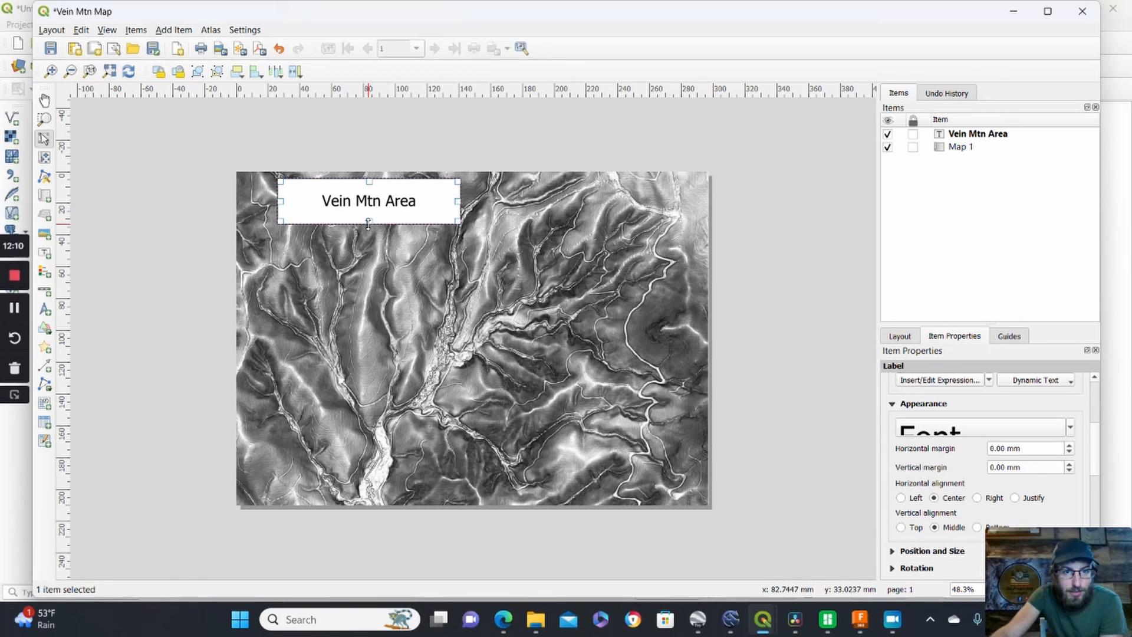
pyautogui.moveTo(368, 222); pyautogui.dragTo(368, 204)
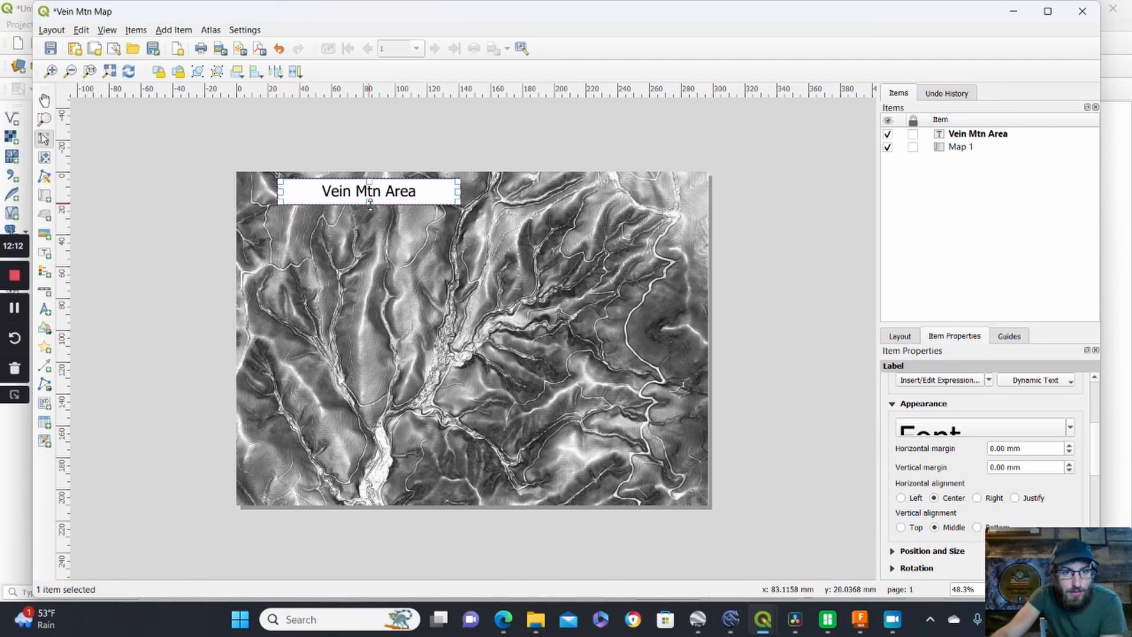
pyautogui.moveTo(459, 191); pyautogui.dragTo(418, 191)
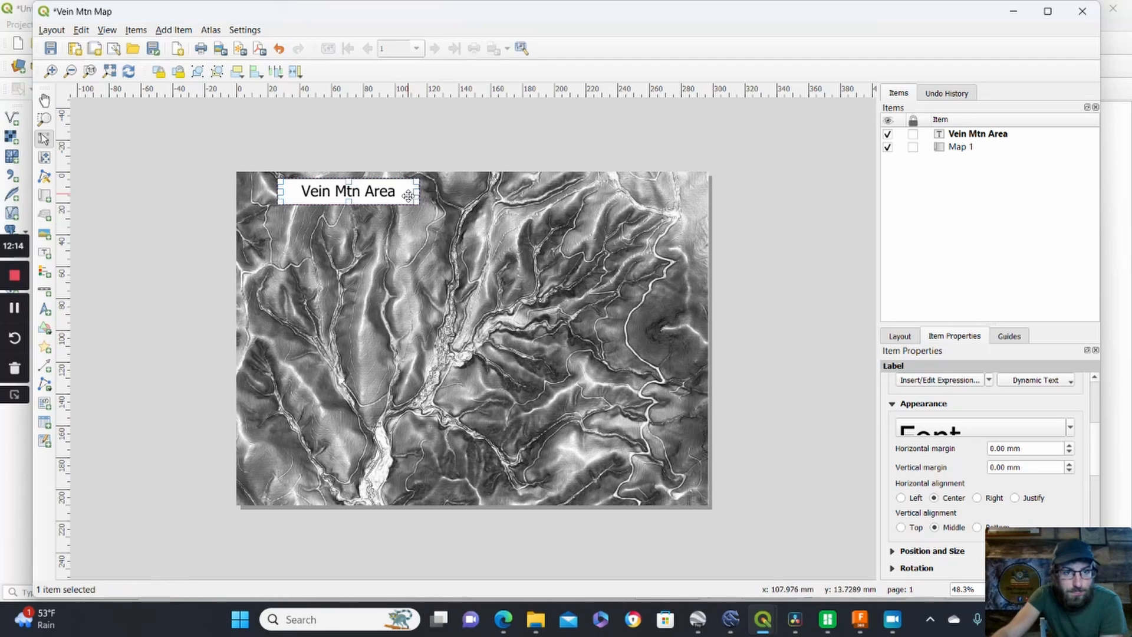
# Step: Add a scale bar in meters for Map 1 near the bottom center of the layout page
pyautogui.click(44, 292)
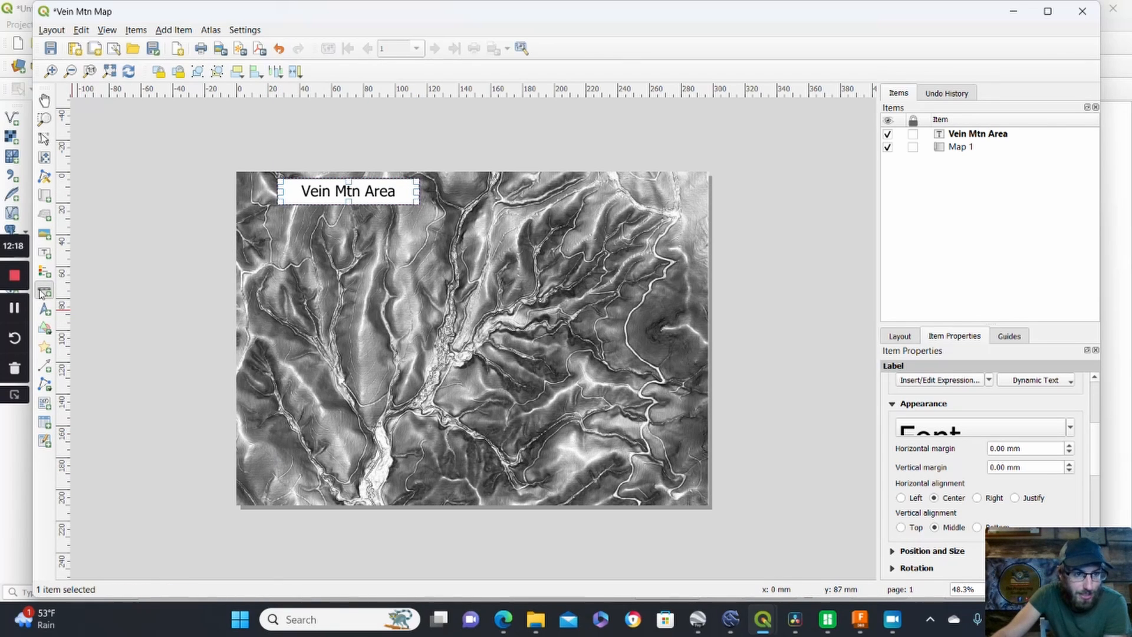
pyautogui.moveTo(423, 480); pyautogui.dragTo(536, 511)
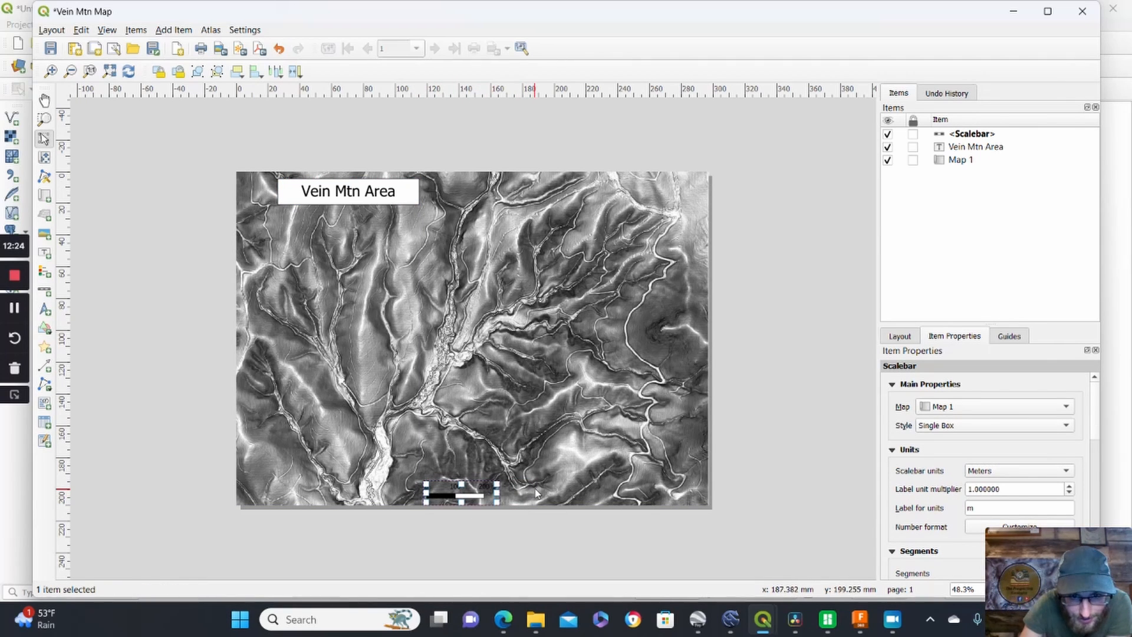
pyautogui.click(803, 306)
# Step: Add a north arrow about 24 mm wide in the lower-right corner of the map page
pyautogui.click(44, 309)
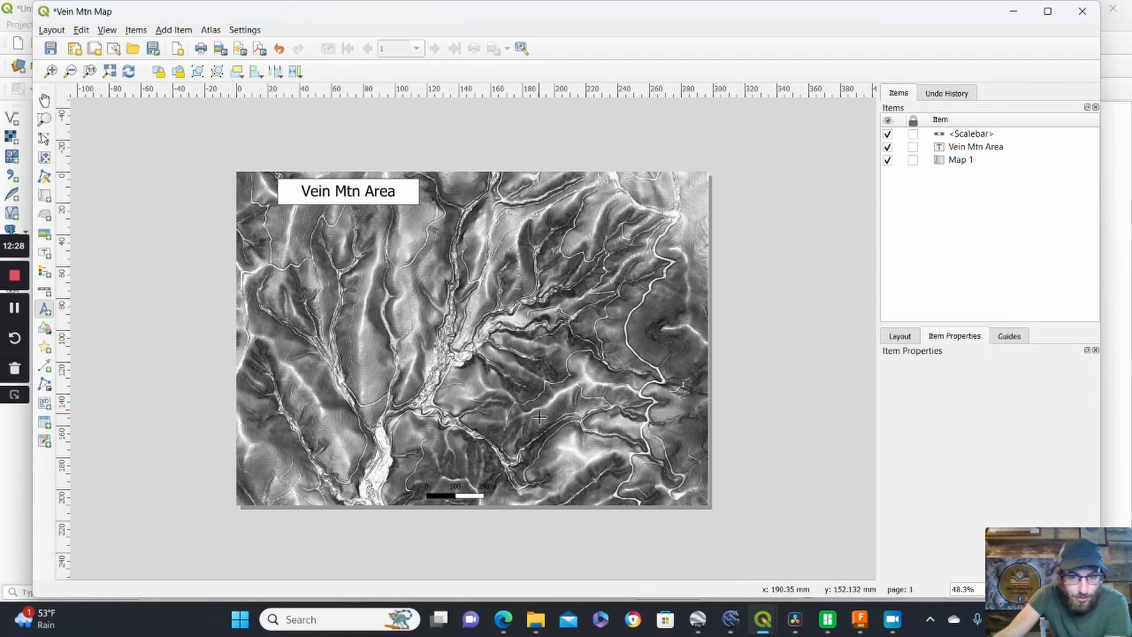
pyautogui.moveTo(654, 464); pyautogui.dragTo(692, 500)
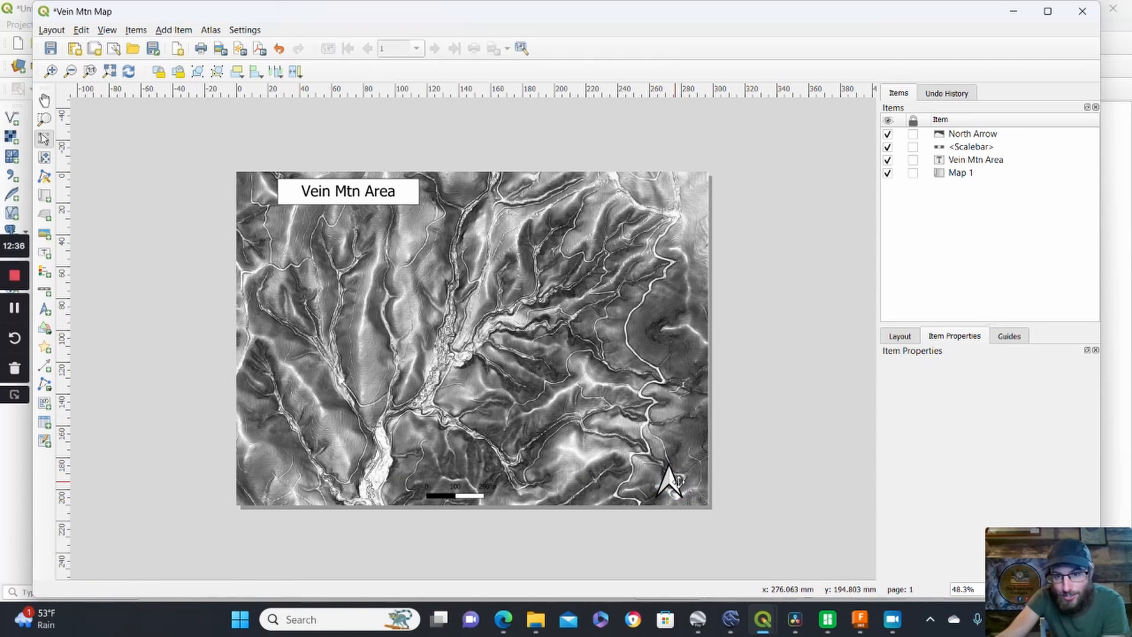
pyautogui.click(831, 416)
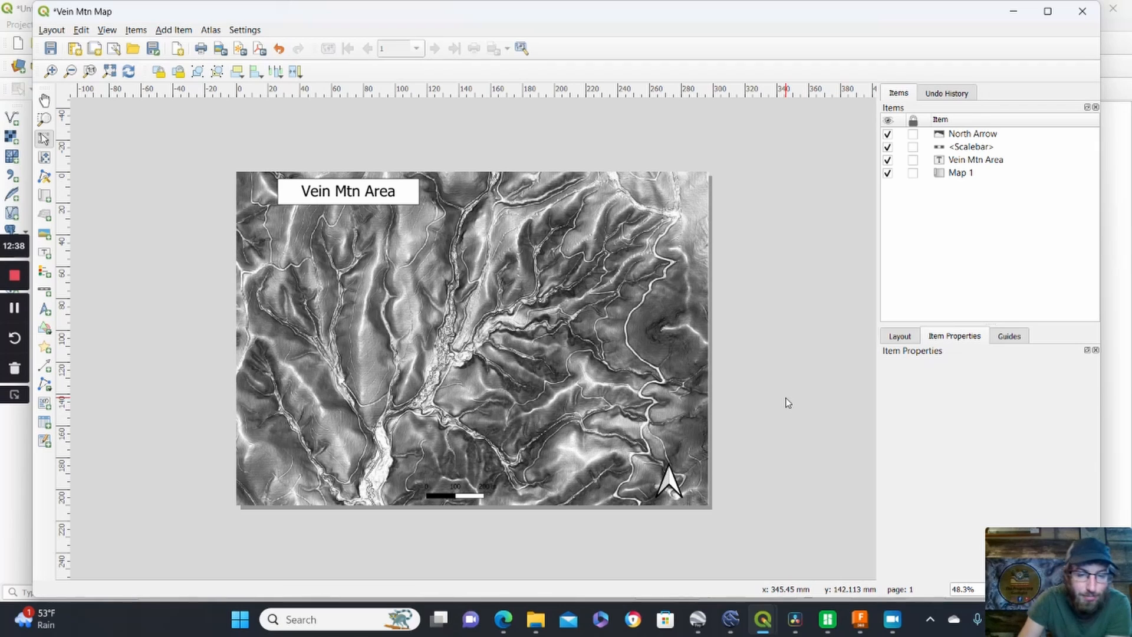
# Step: Add a legend near the map's eastern edge, above the north arrow, and limit it to items inside the linked map
pyautogui.click(44, 274)
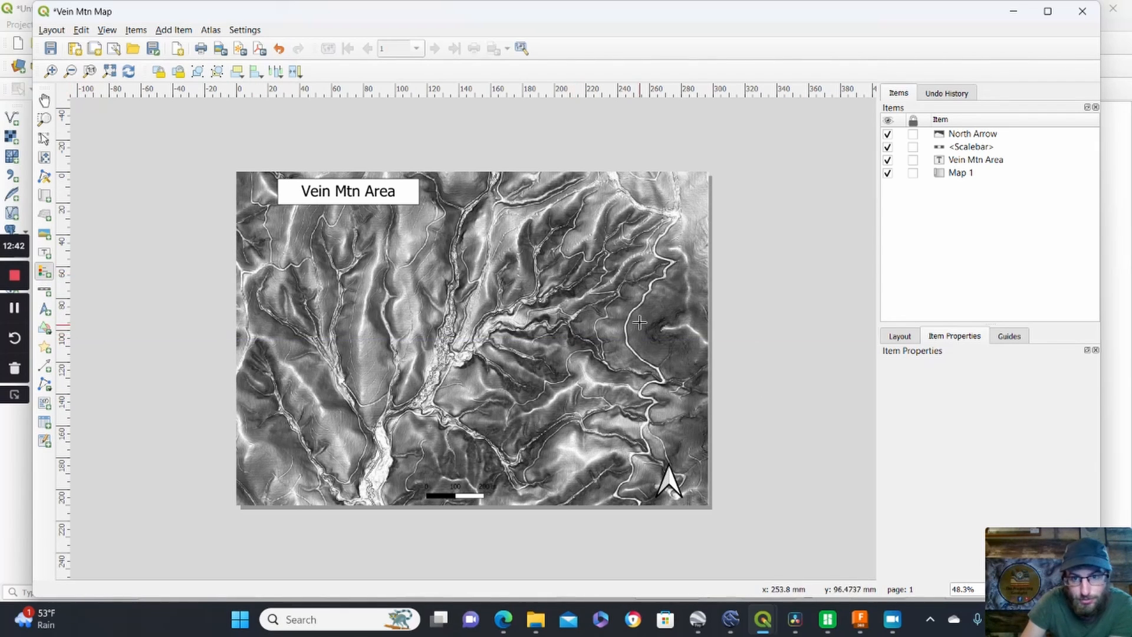
pyautogui.moveTo(633, 269); pyautogui.dragTo(700, 401)
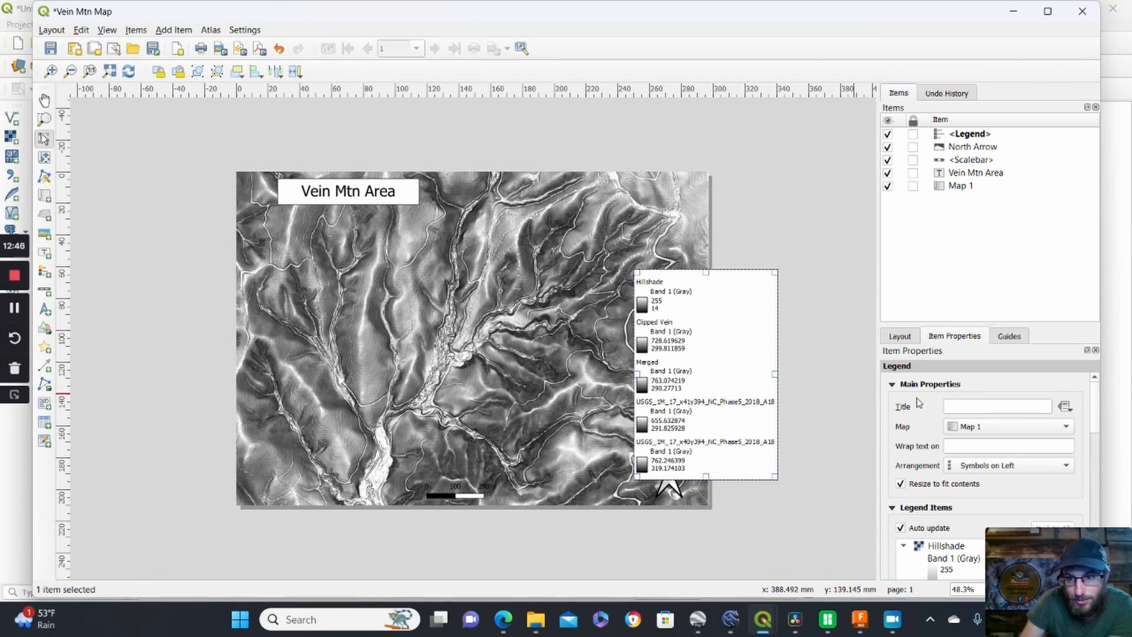
pyautogui.moveTo(1125, 545); pyautogui.dragTo(826, 541)
pyautogui.scroll(-2, 1038, 484)
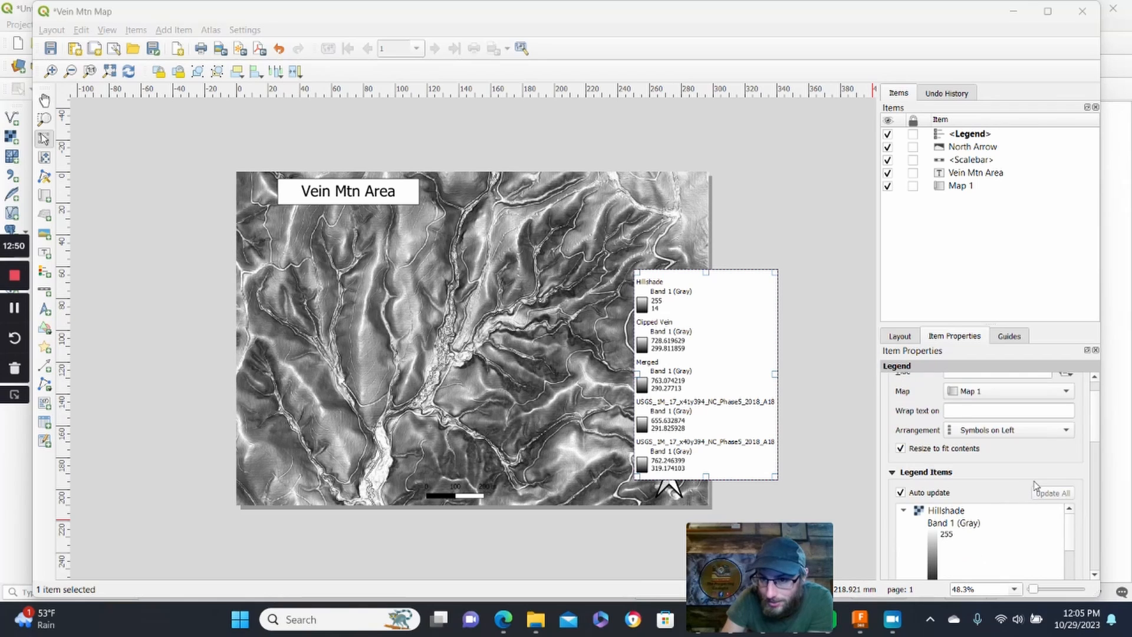
pyautogui.scroll(-2, 1037, 485)
pyautogui.scroll(5, 1026, 472)
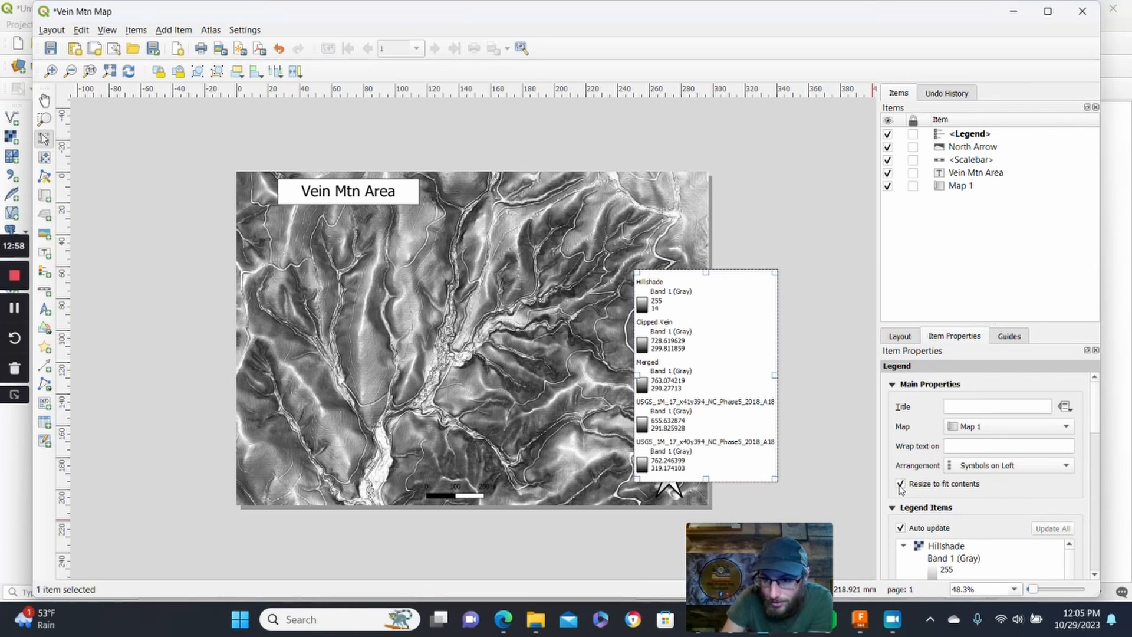
pyautogui.scroll(-1, 942, 467)
pyautogui.scroll(-6, 967, 483)
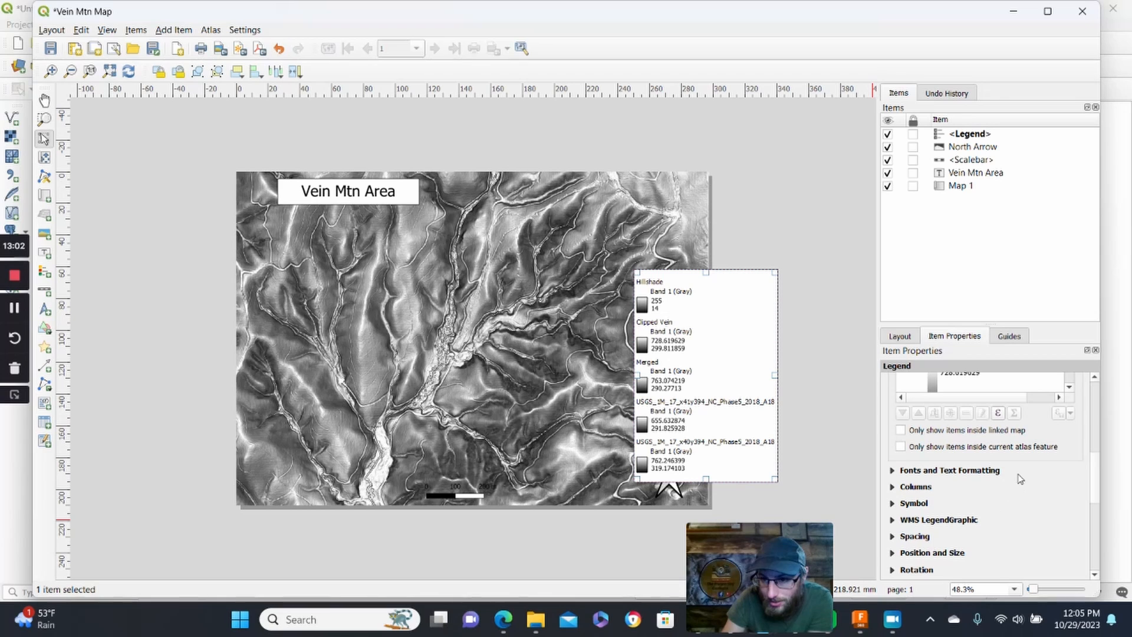
pyautogui.click(901, 446)
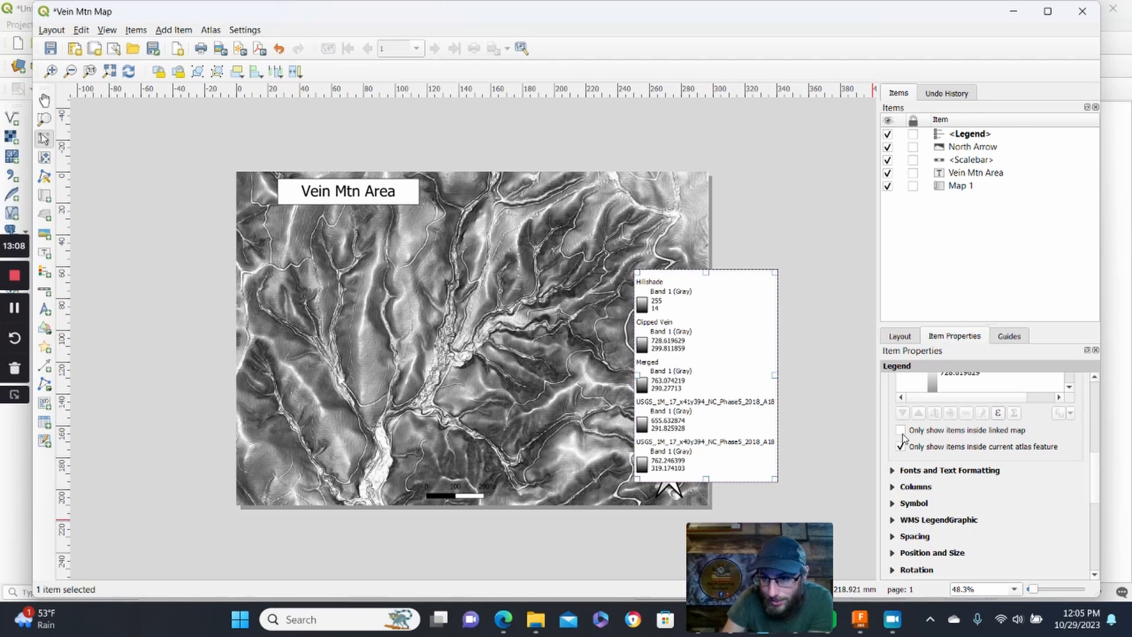
pyautogui.click(901, 431)
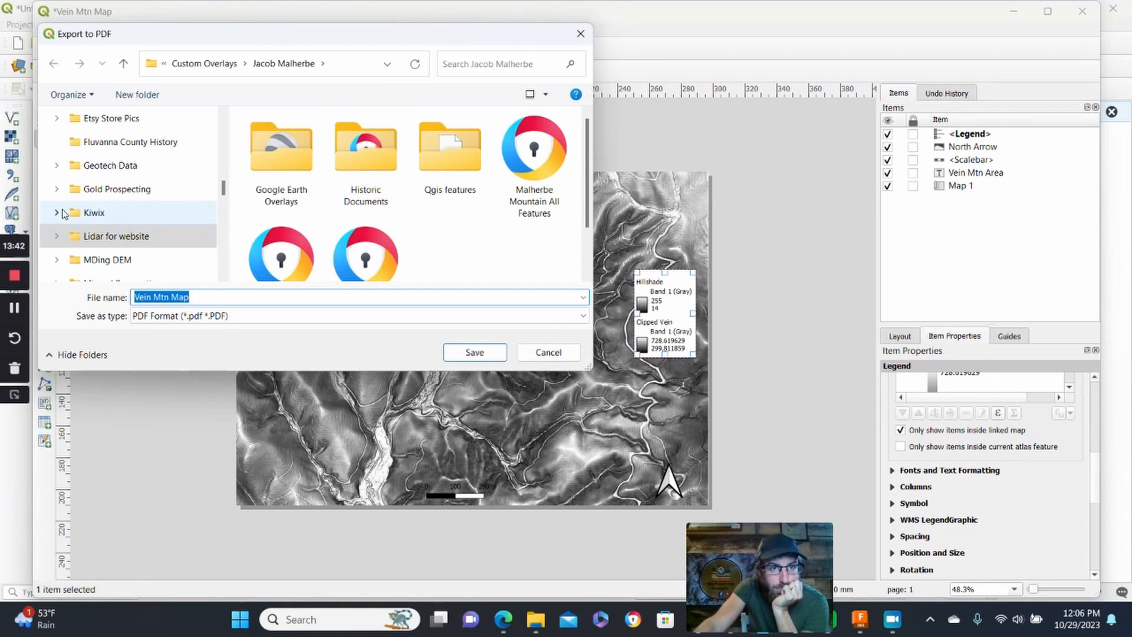
# Step: Save the PDF export as "Vein Mtn Map" in the Vein Mountain, Second Broad River Placer folder under Gold Prospecting
pyautogui.click(120, 260)
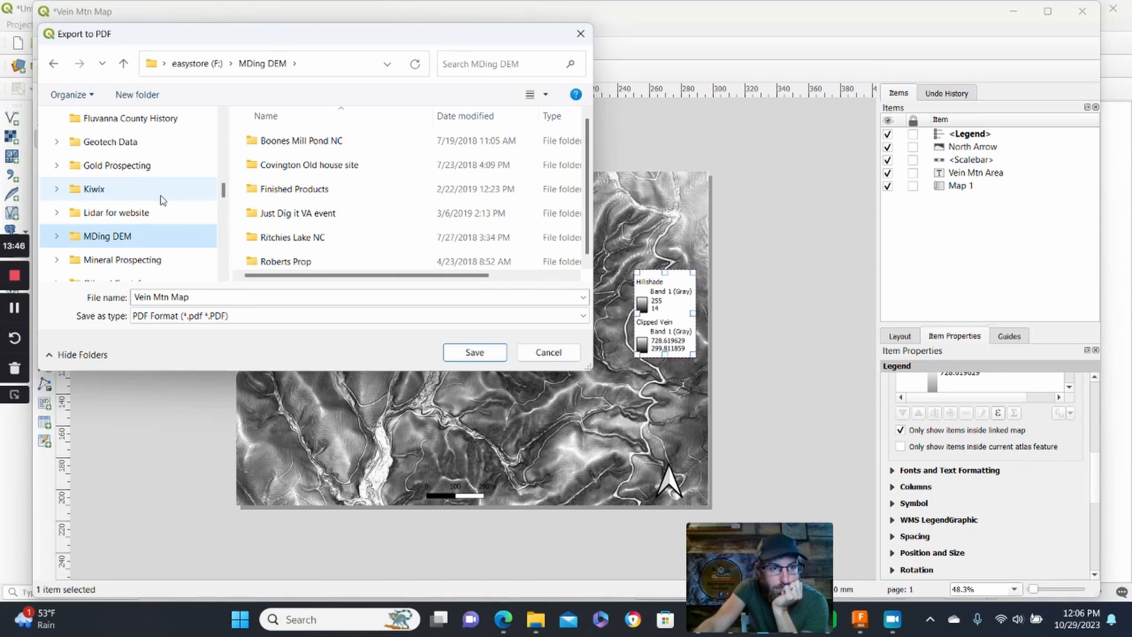
pyautogui.scroll(-5, 159, 207)
pyautogui.scroll(-5, 157, 215)
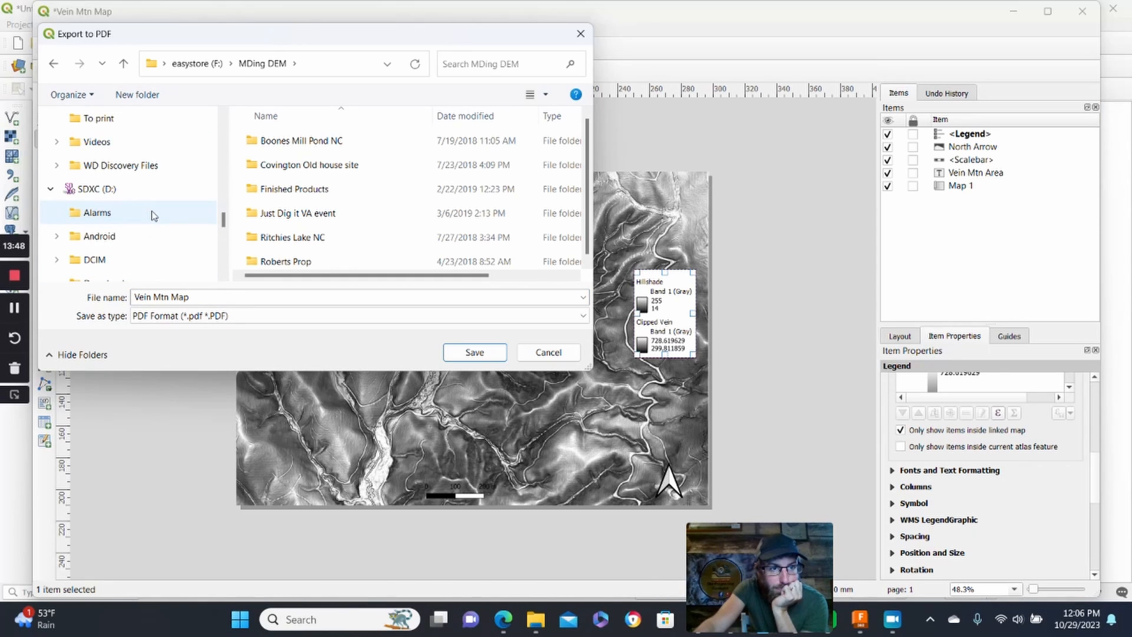
pyautogui.scroll(6, 152, 215)
pyautogui.click(141, 165)
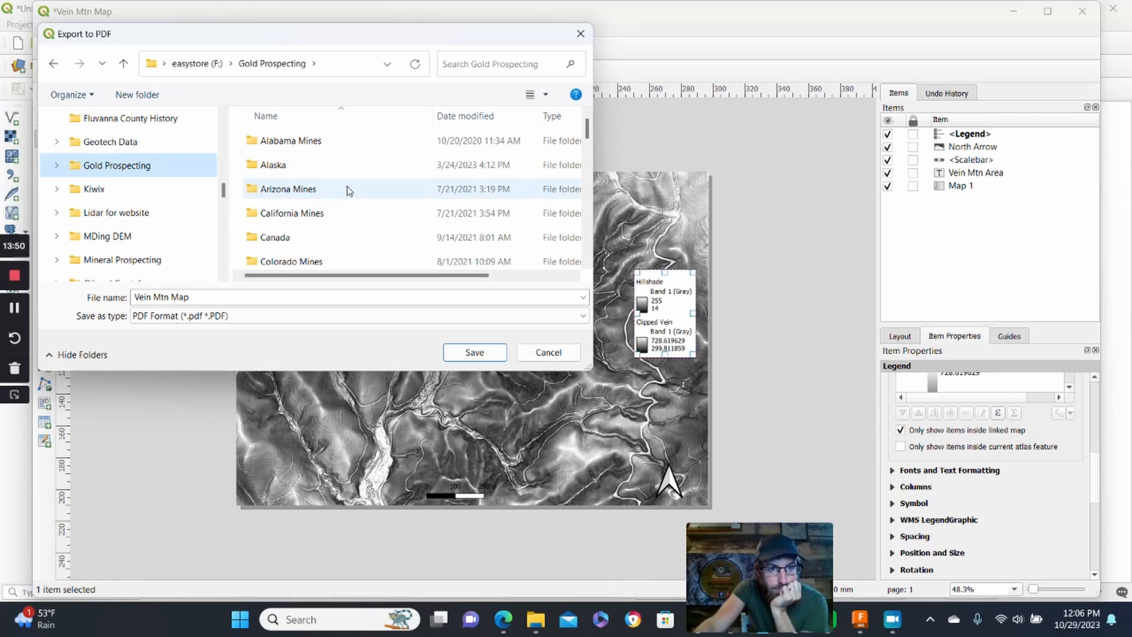
pyautogui.scroll(-9, 353, 195)
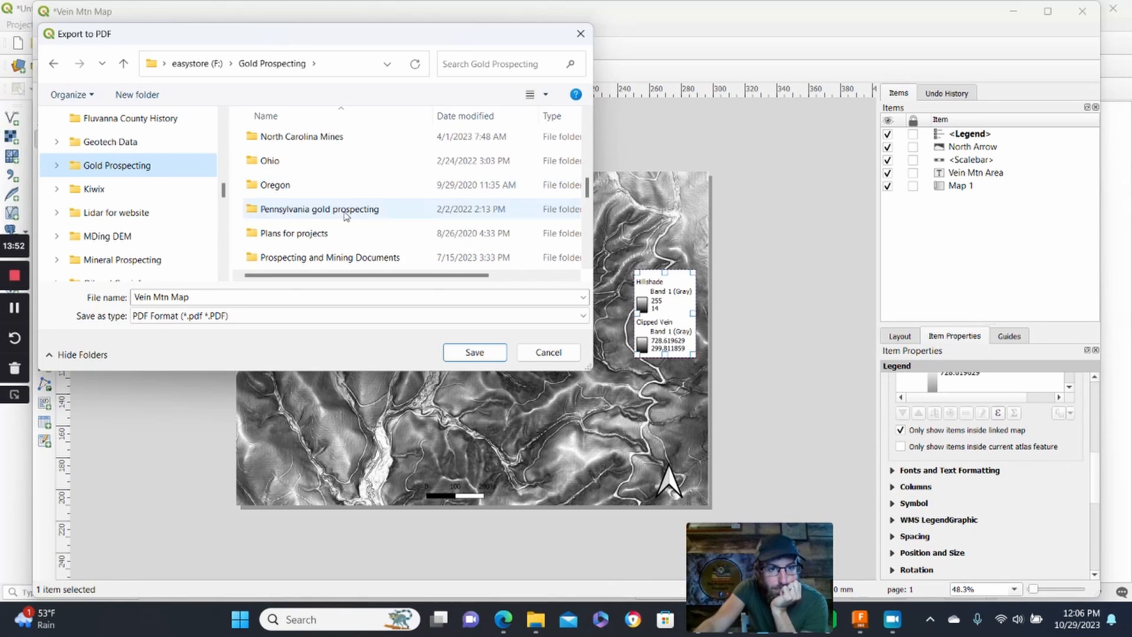
pyautogui.scroll(-3, 331, 246)
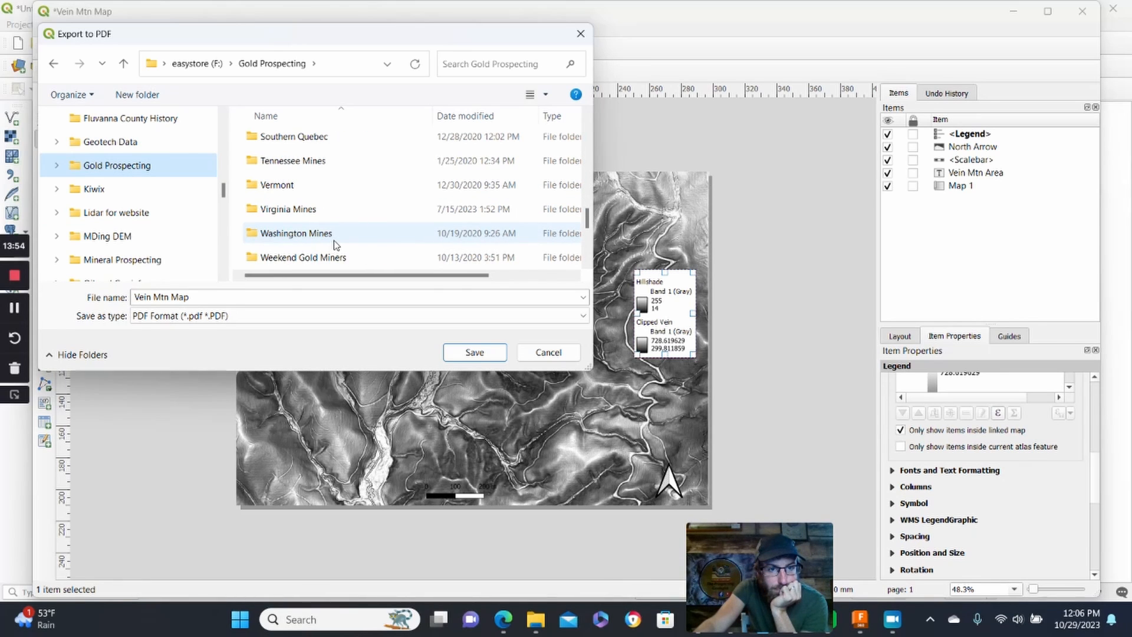
pyautogui.click(14, 307)
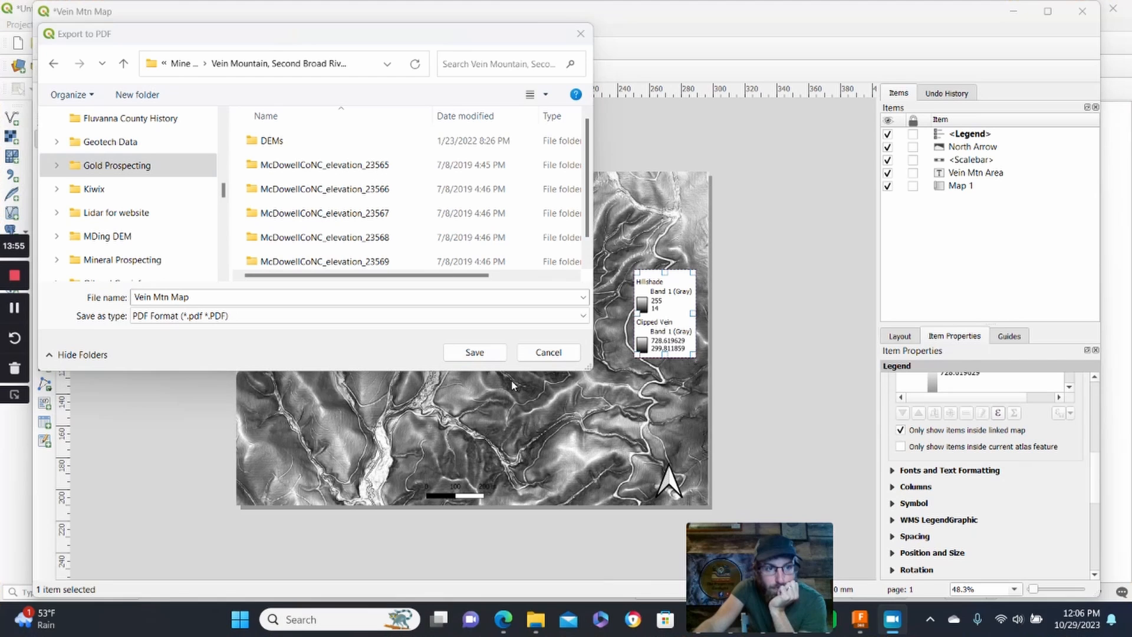
pyautogui.click(462, 352)
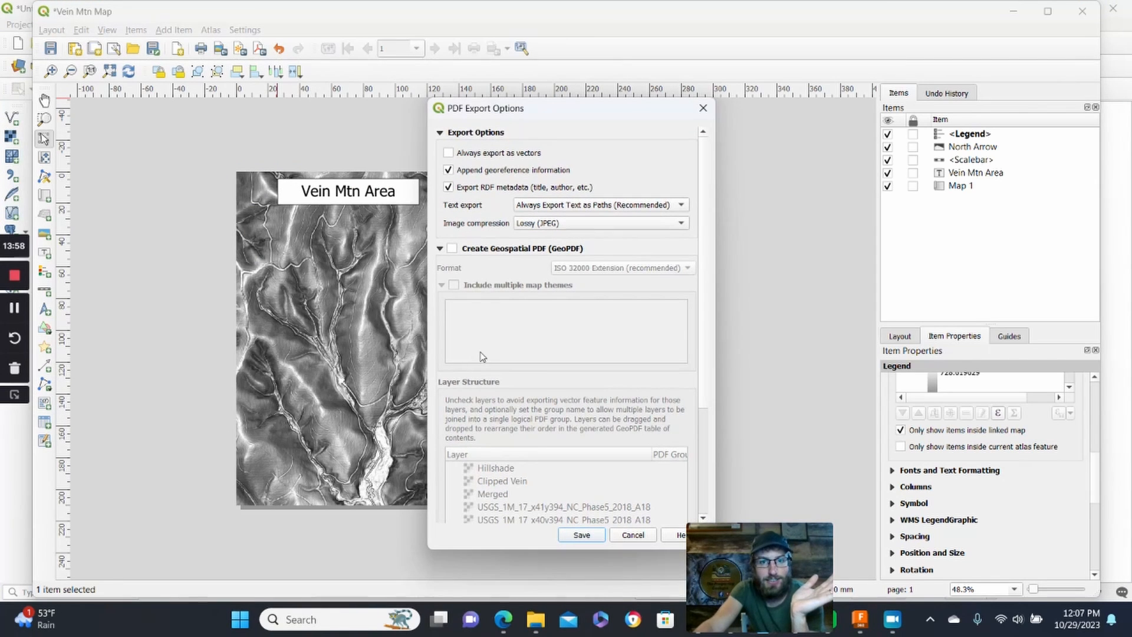
# Step: Turn off appended georeference information and RDF metadata in the PDF options and export the layout
pyautogui.click(448, 171)
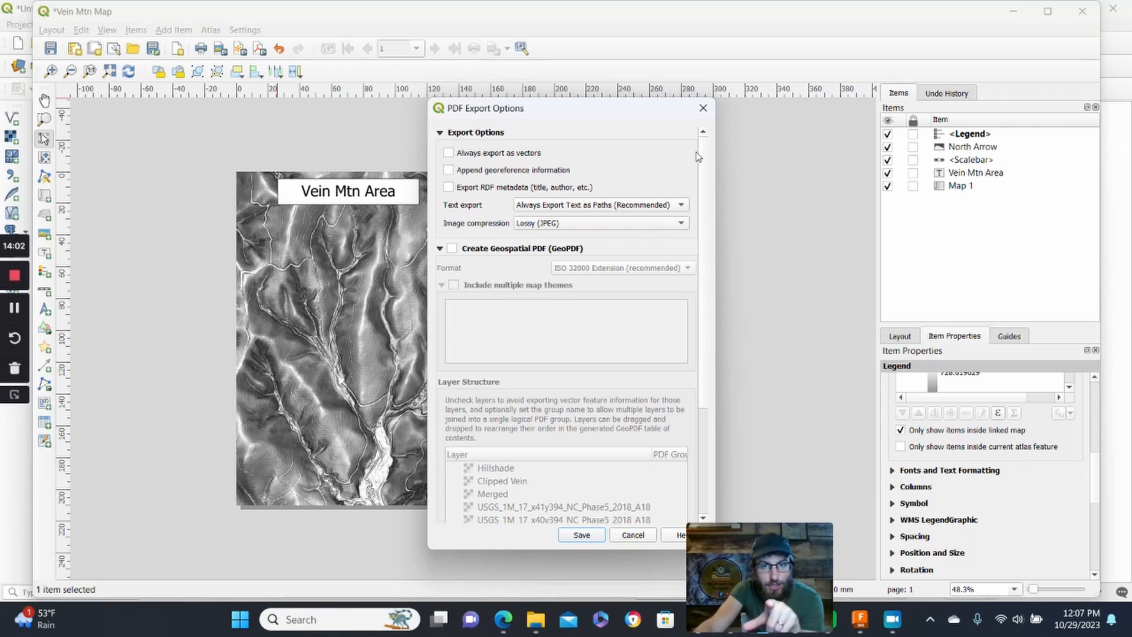
pyautogui.scroll(-1, 471, 236)
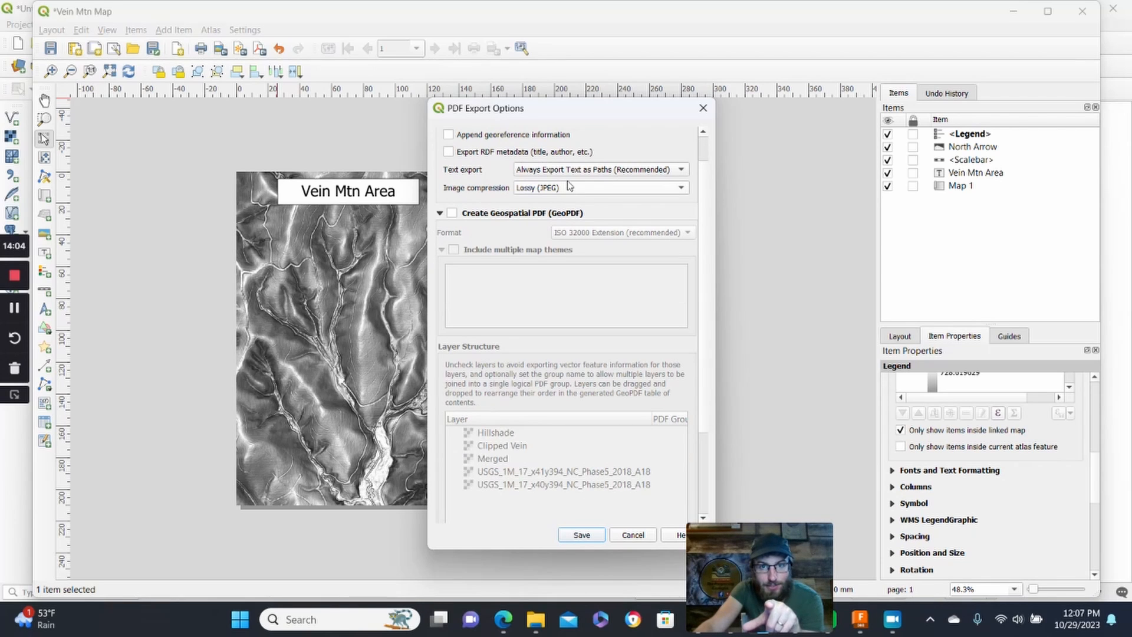
pyautogui.scroll(-1, 584, 343)
pyautogui.click(580, 534)
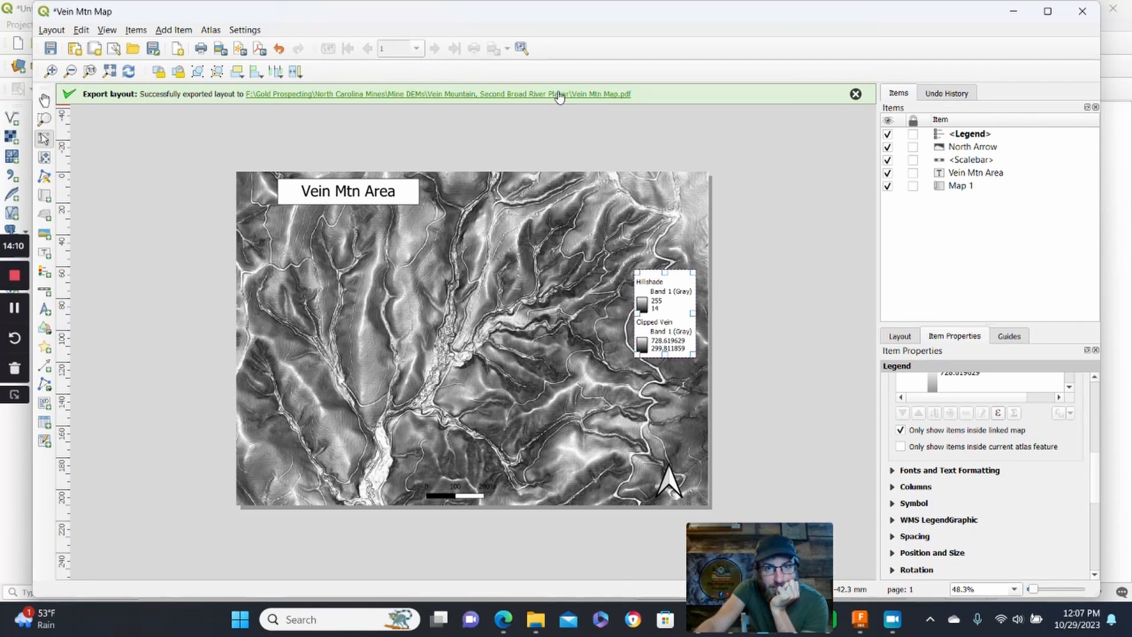
# Step: Open the exported Vein Mtn Map.pdf from its folder, check the whole page, and return to the layout
pyautogui.click(556, 94)
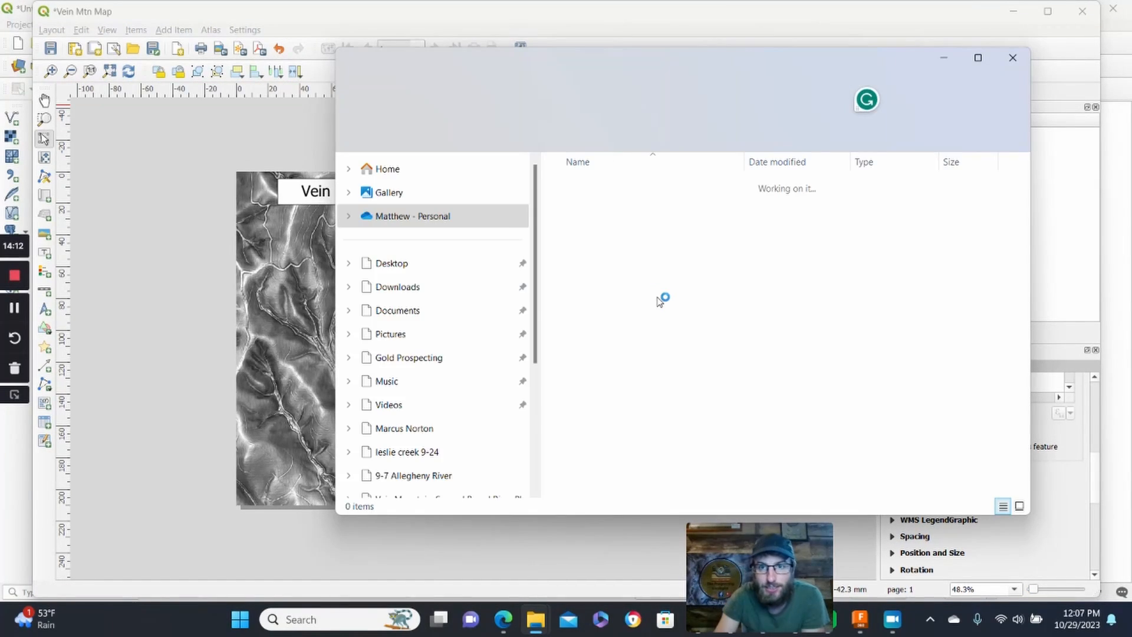
pyautogui.doubleClick(615, 486)
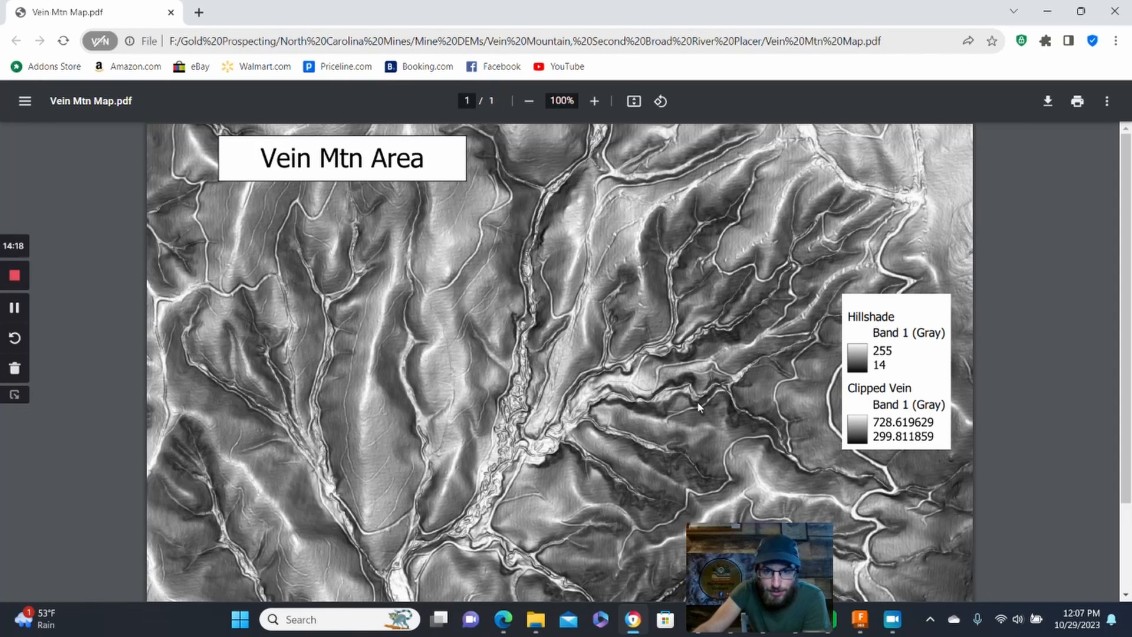
pyautogui.scroll(-2, 697, 400)
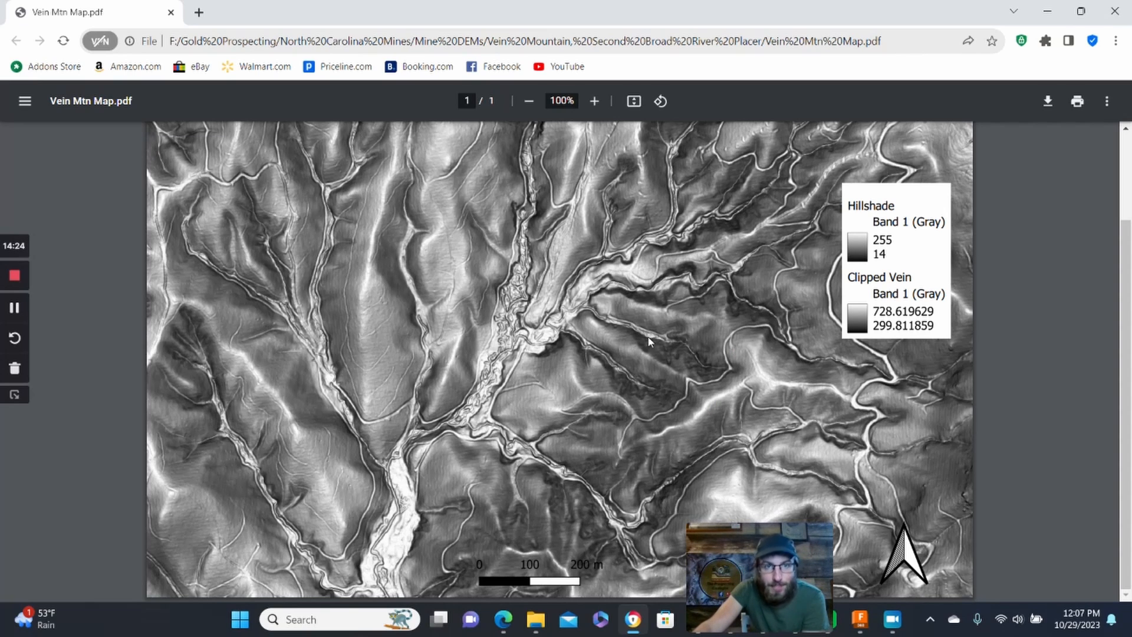
pyautogui.click(1047, 11)
pyautogui.click(944, 61)
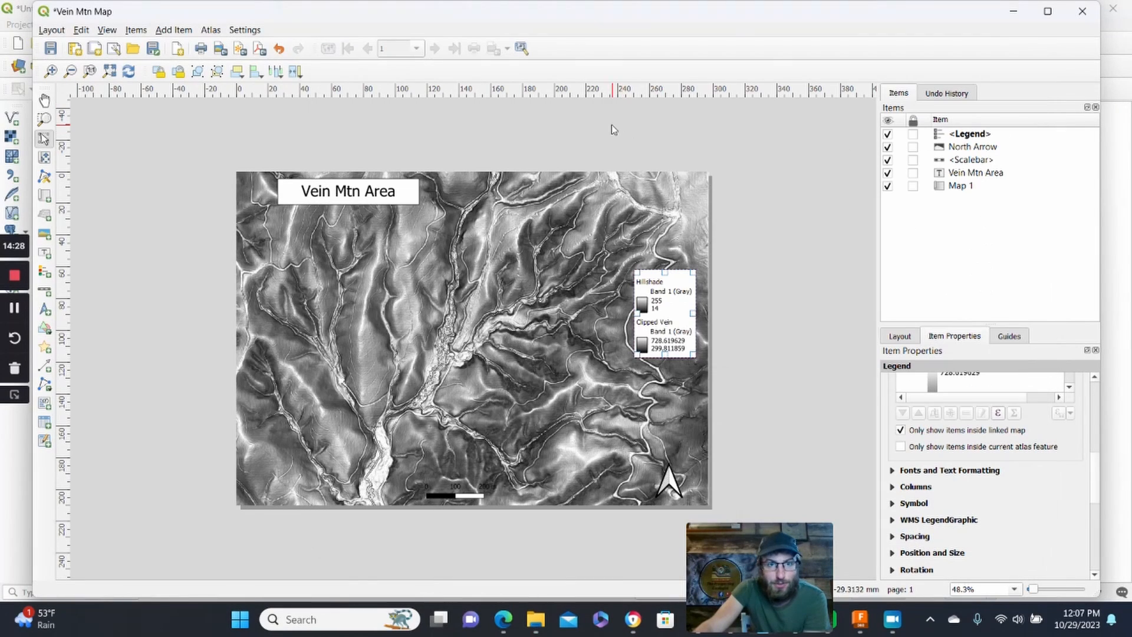
pyautogui.moveTo(779, 569); pyautogui.dragTo(504, 568)
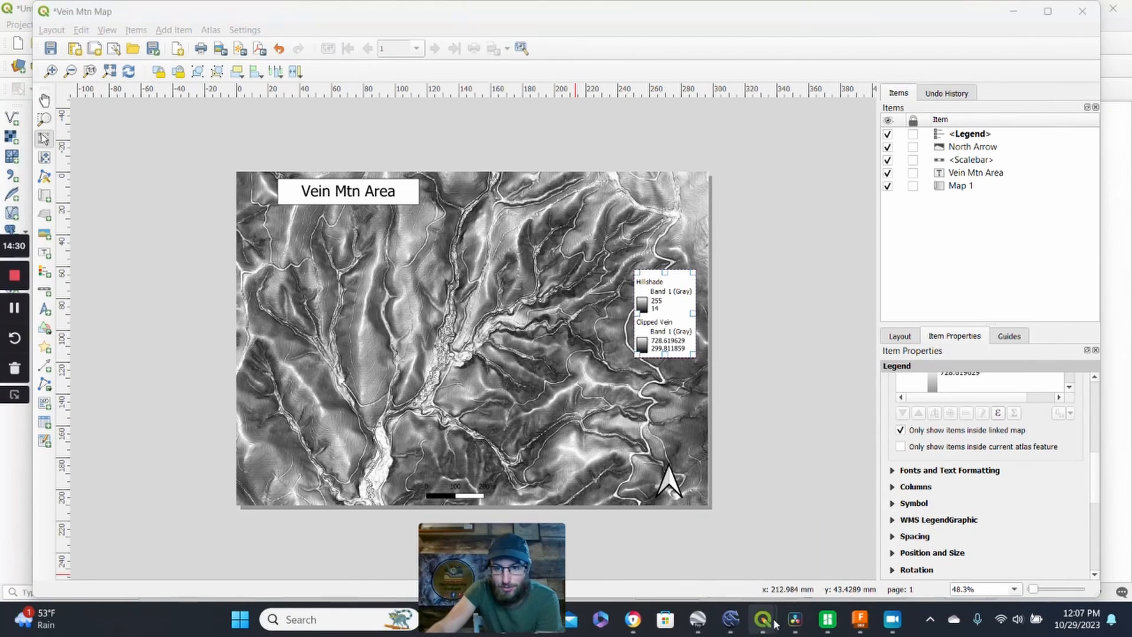
# Step: Return to the main project, add the Google Roads web map through QMS search, and move it above Hillshade in the layer order
pyautogui.click(686, 557)
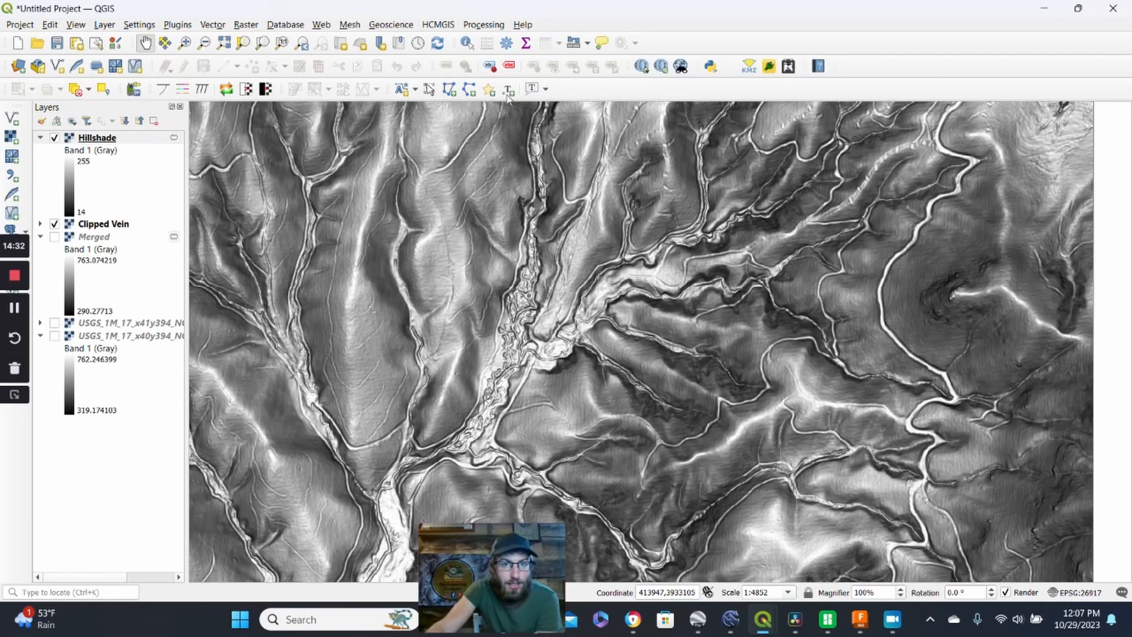
pyautogui.click(661, 66)
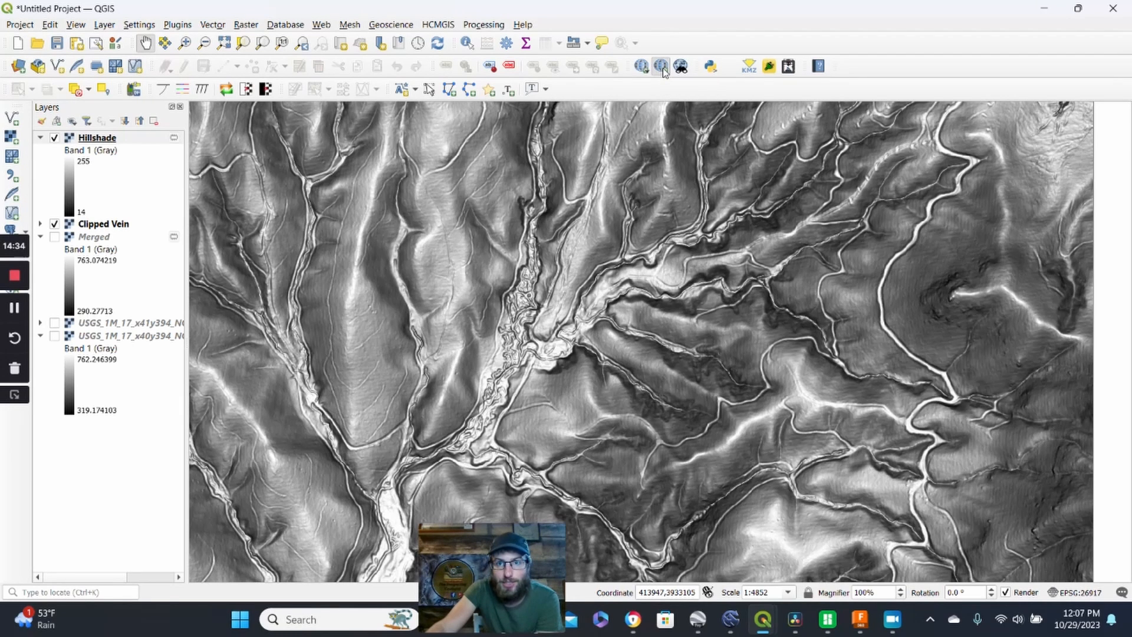
pyautogui.click(1112, 179)
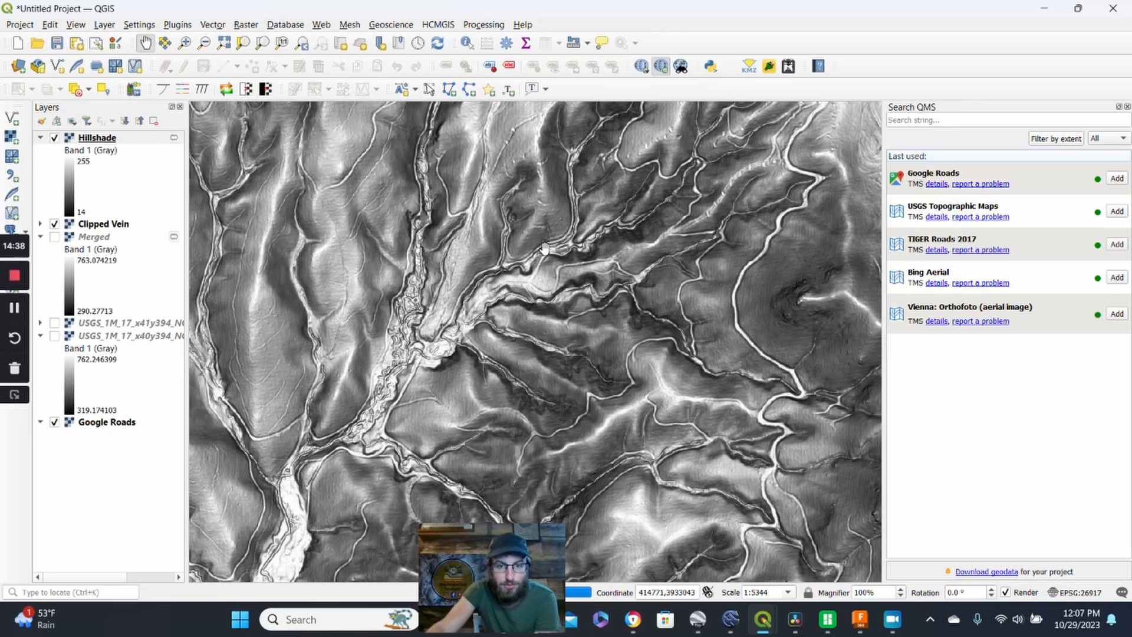
pyautogui.moveTo(116, 424); pyautogui.dragTo(118, 134)
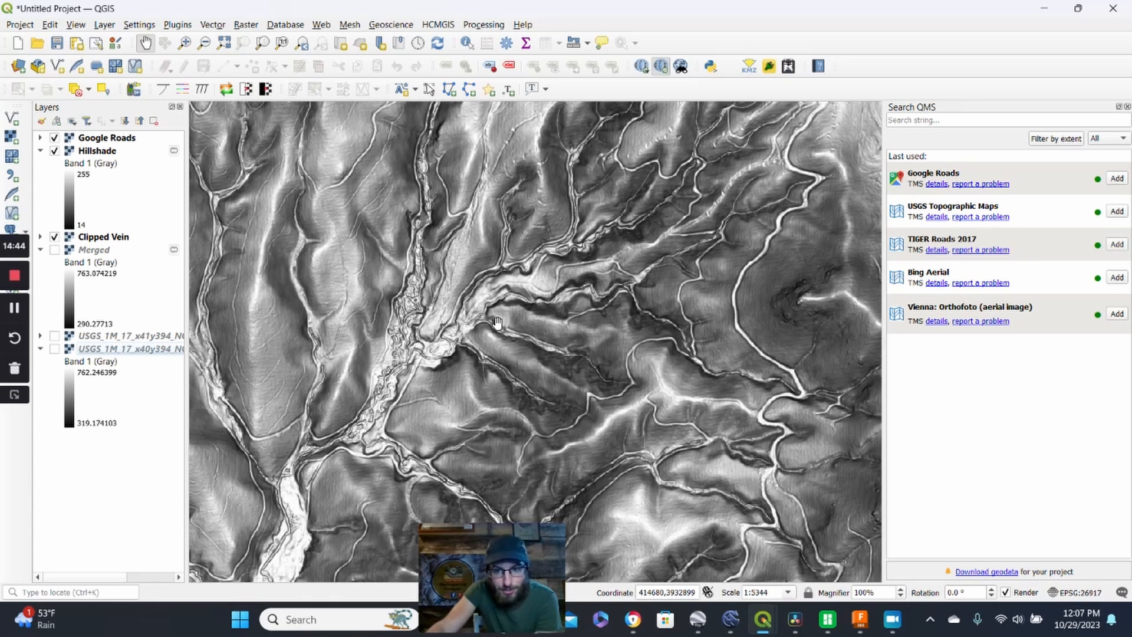
# Step: Examine the terrain with Google Roads over the hillshade, and compare Hillshade with the Clipped Vein elevation beneath by hiding and restoring it
pyautogui.scroll(-1, 491, 351)
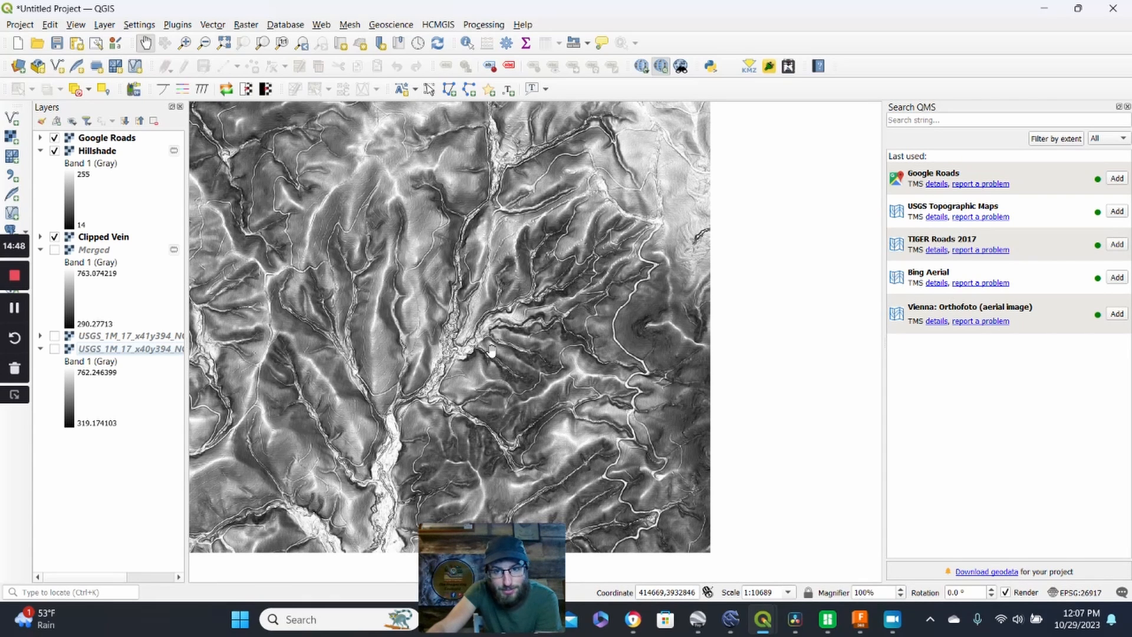
pyautogui.moveTo(413, 360); pyautogui.dragTo(489, 340)
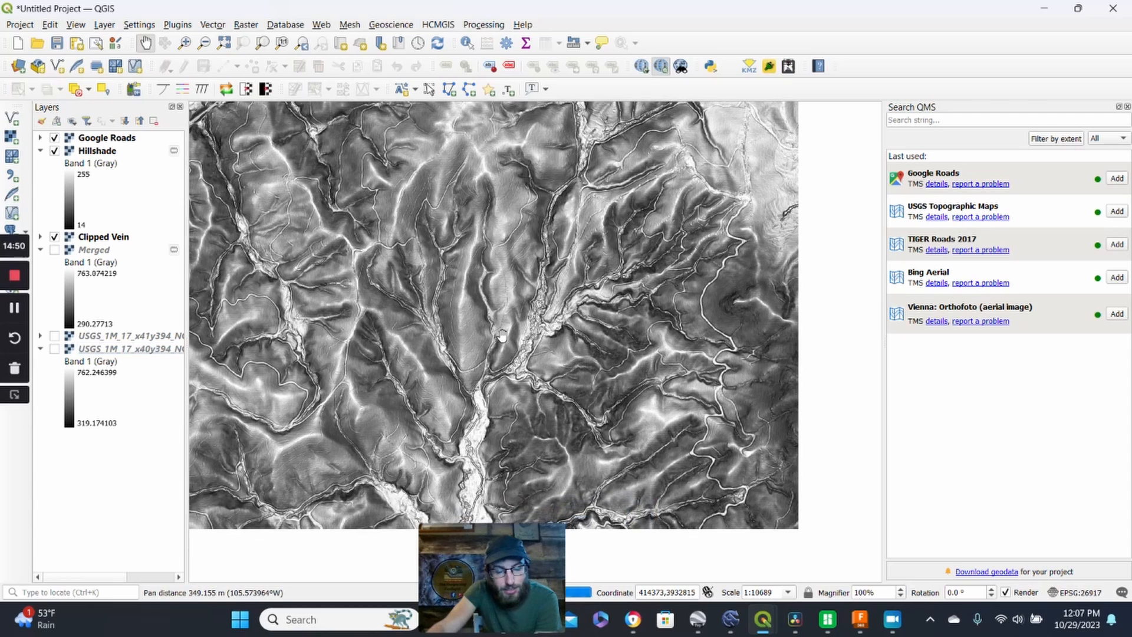
pyautogui.scroll(-1, 490, 340)
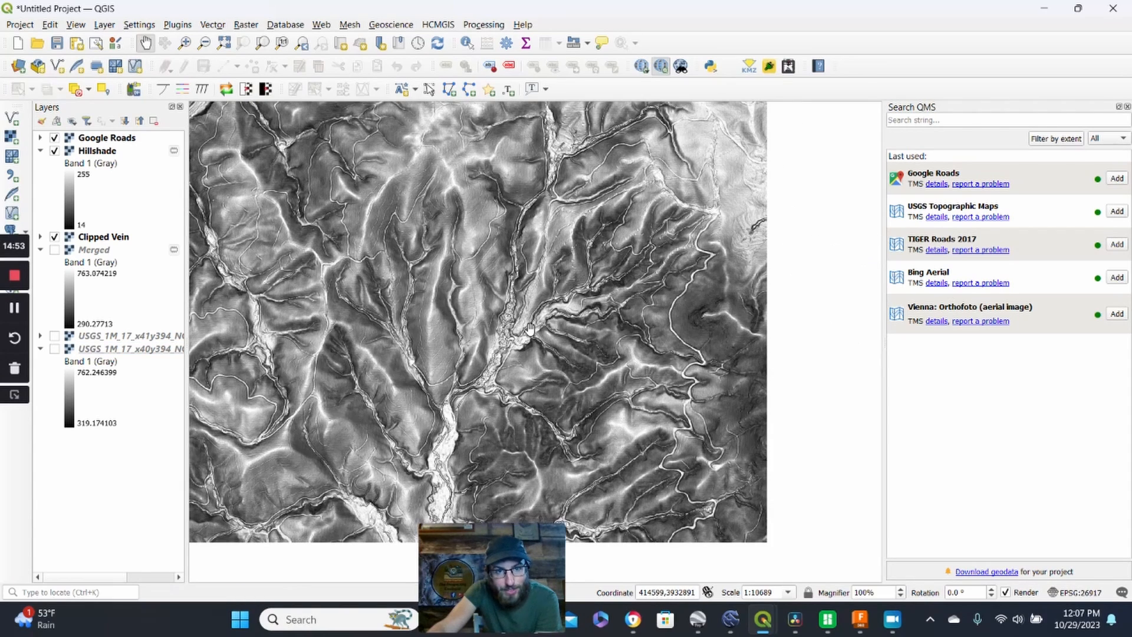
pyautogui.scroll(1, 524, 329)
pyautogui.moveTo(524, 330); pyautogui.dragTo(414, 280)
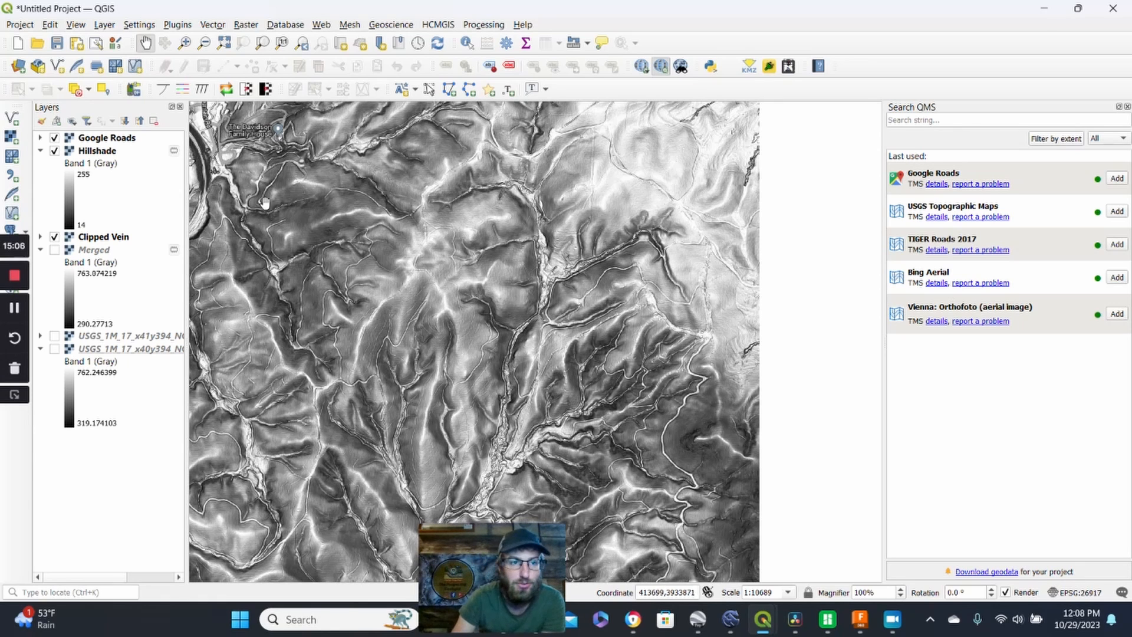
pyautogui.click(14, 310)
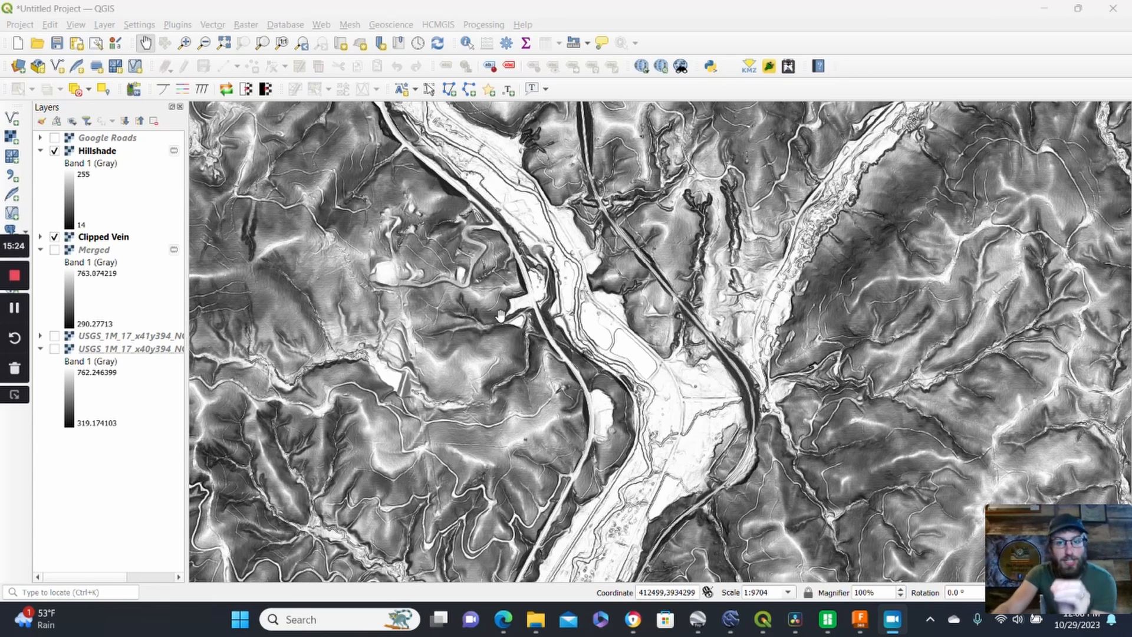
pyautogui.click(54, 151)
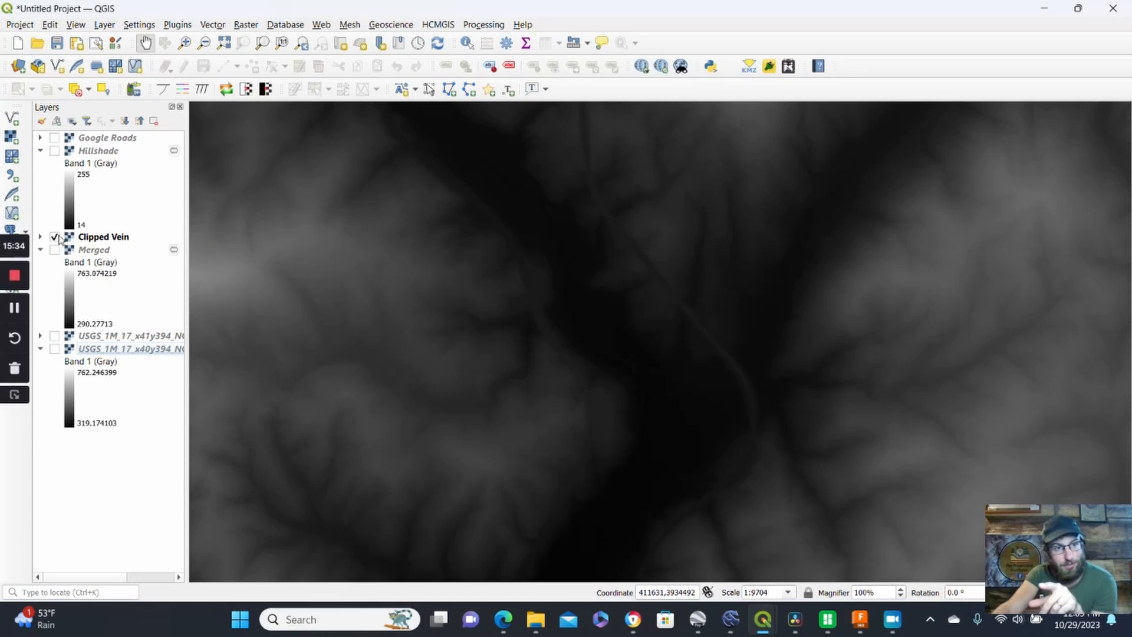
pyautogui.click(54, 151)
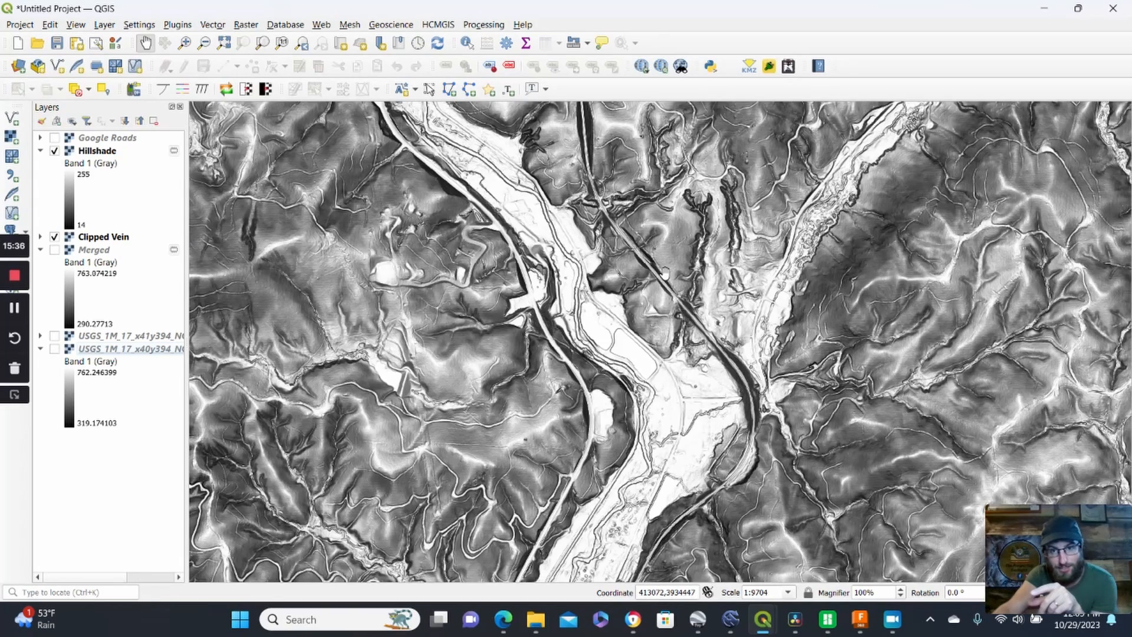
pyautogui.moveTo(663, 273); pyautogui.dragTo(583, 303)
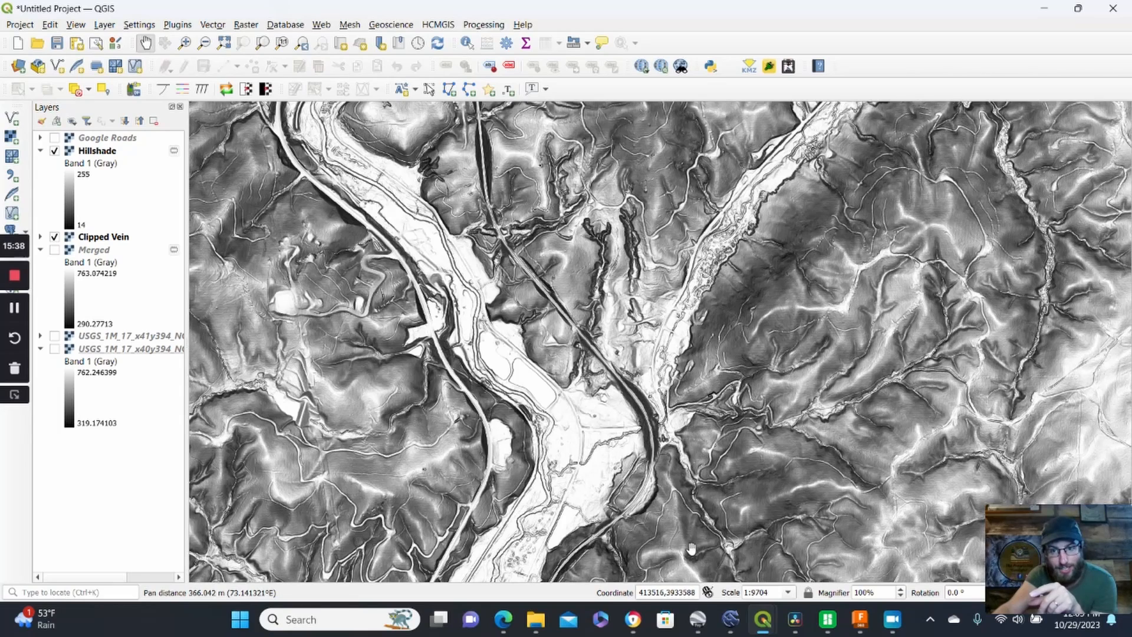
pyautogui.moveTo(812, 442); pyautogui.dragTo(810, 391)
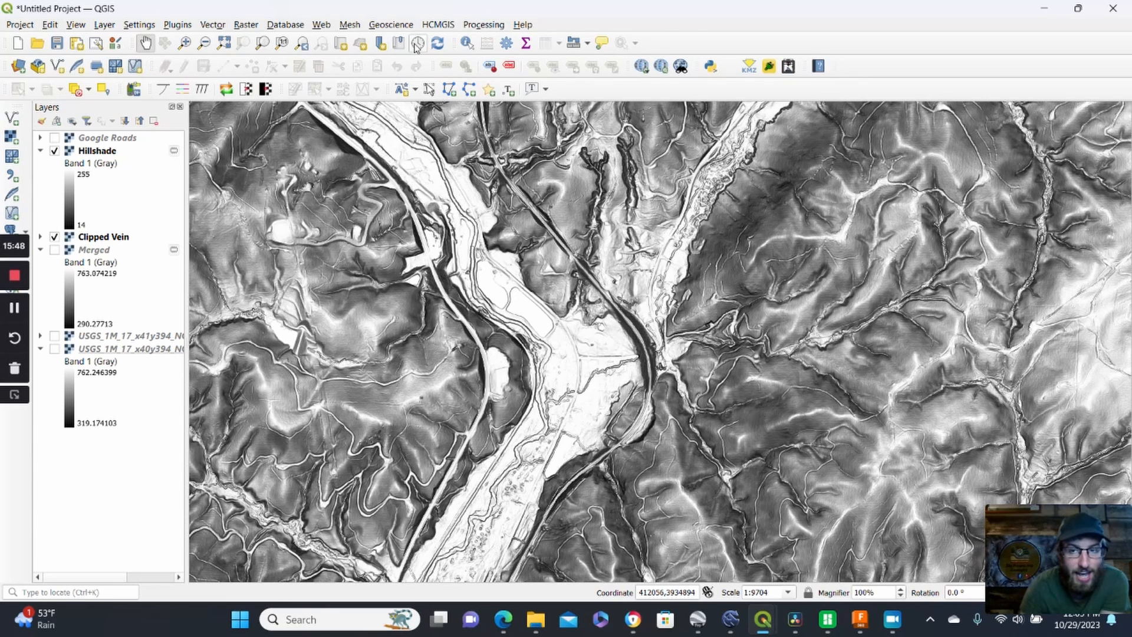
# Step: Open the plugin manager and search all plugins for "DEM to STL"
pyautogui.click(183, 25)
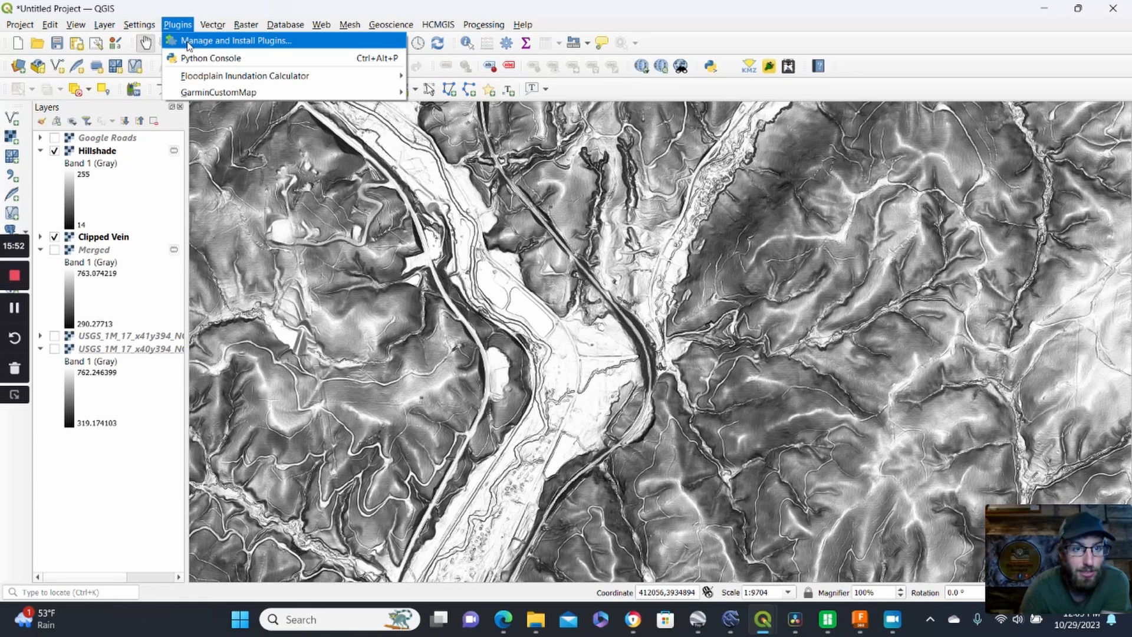
pyautogui.click(188, 41)
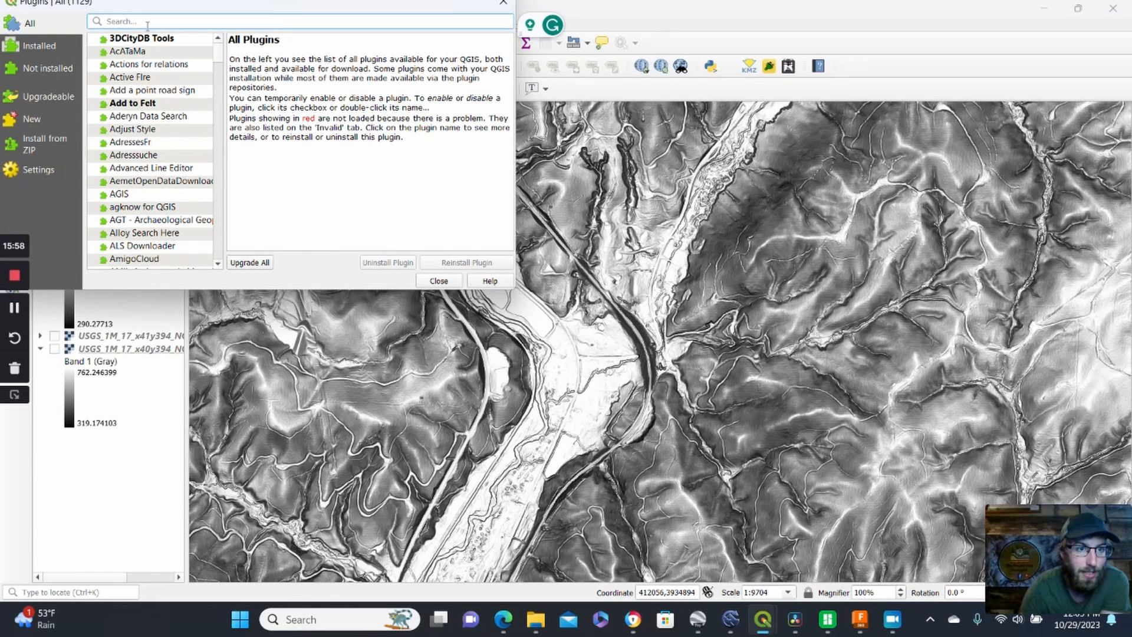
pyautogui.write('D')
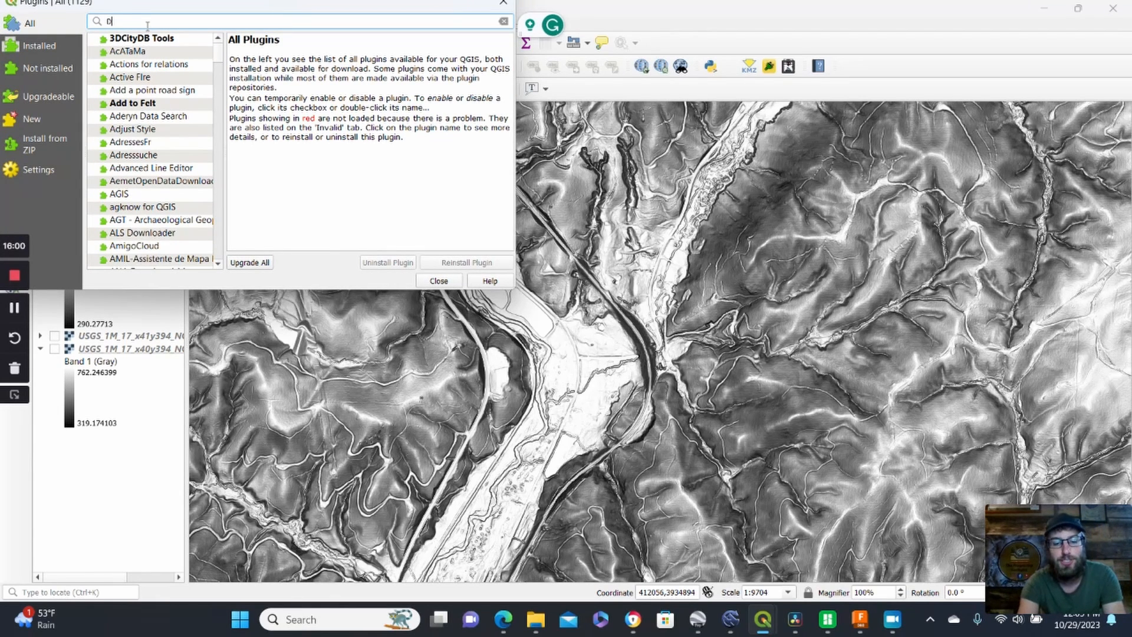
pyautogui.write('EM to S')
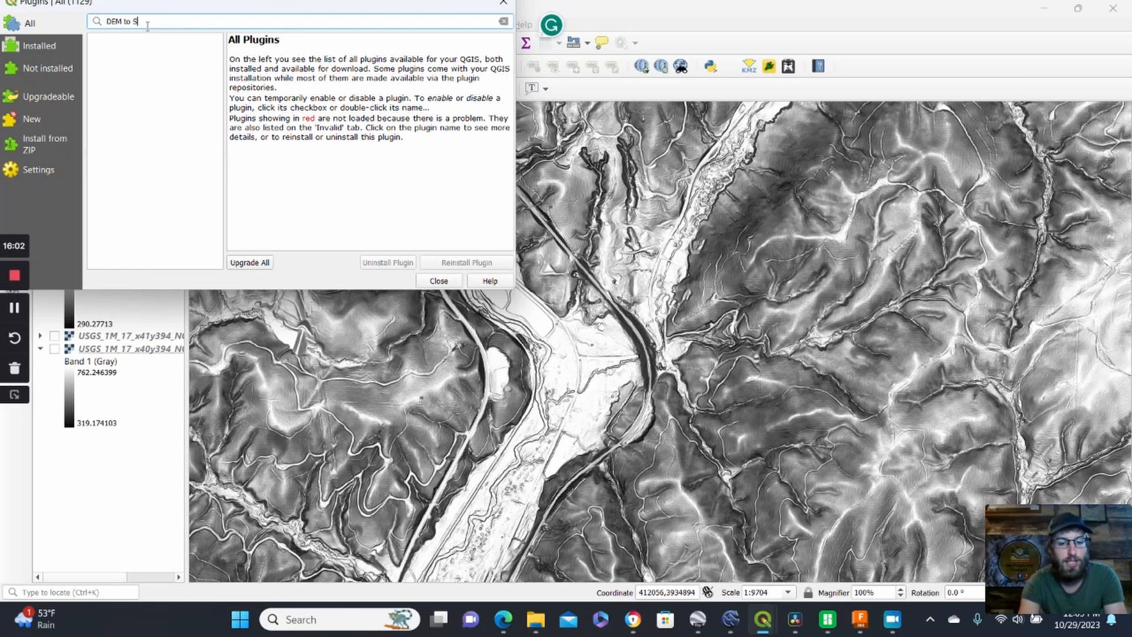
pyautogui.write('TL')
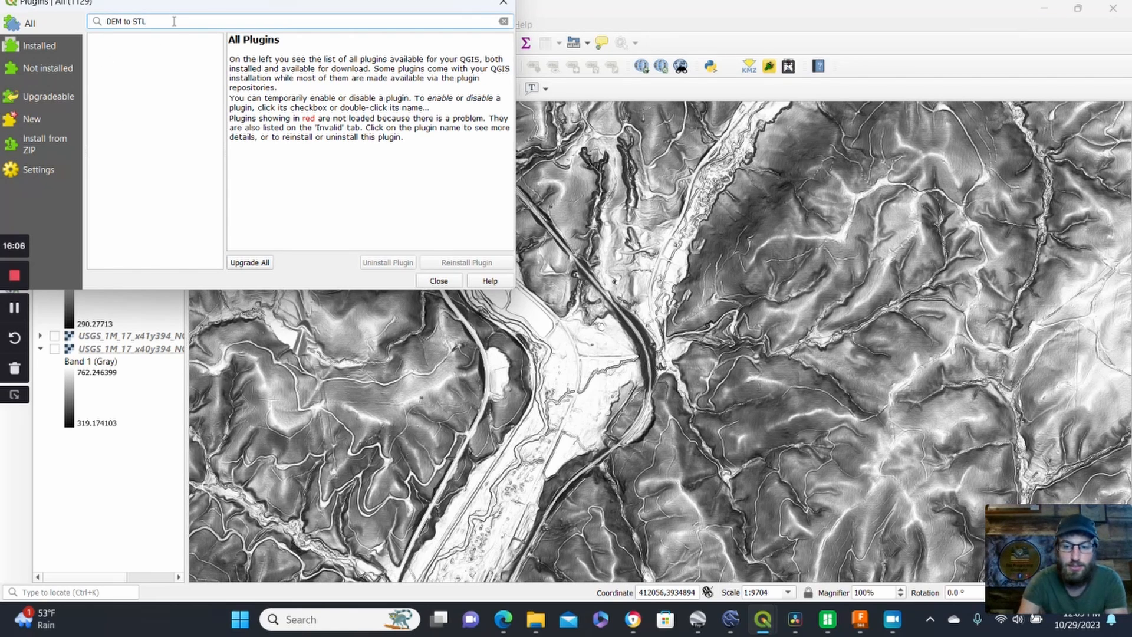
# Step: Search the plugins for "STL" instead, check that DEMto3D is installed and enabled, and close the plugin manager
pyautogui.press('BackSpace')
pyautogui.press('BackSpace')
pyautogui.press('BackSpace')
pyautogui.press('BackSpace')
pyautogui.press('BackSpace')
pyautogui.press('BackSpace')
pyautogui.press('BackSpace')
pyautogui.press('BackSpace')
pyautogui.press('BackSpace')
pyautogui.press('BackSpace')
pyautogui.write('s')
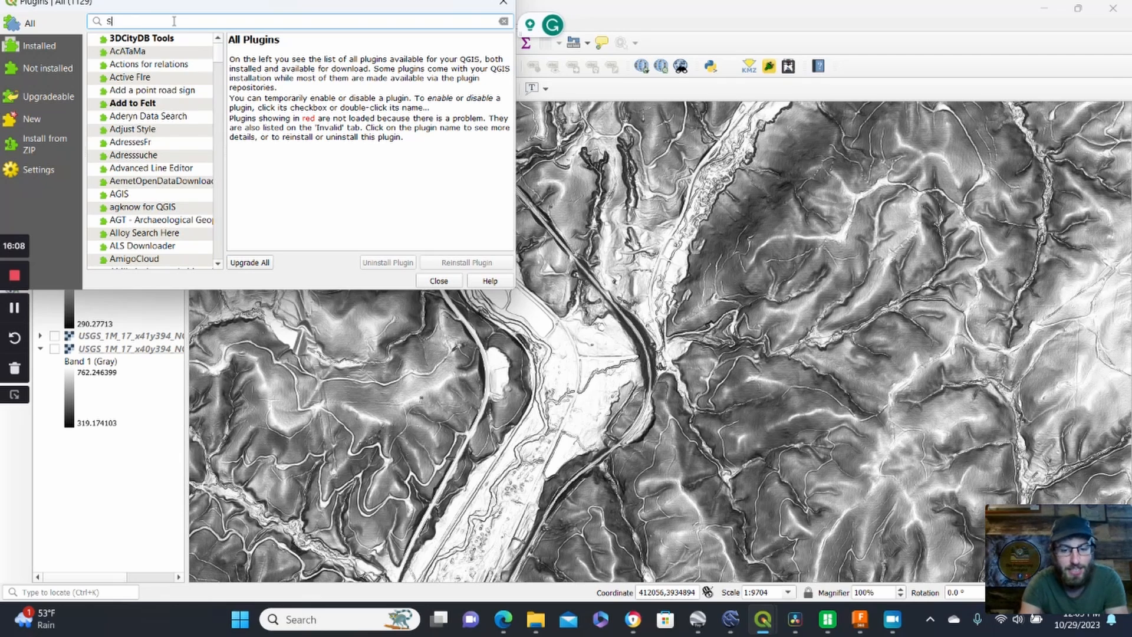
pyautogui.write('TL')
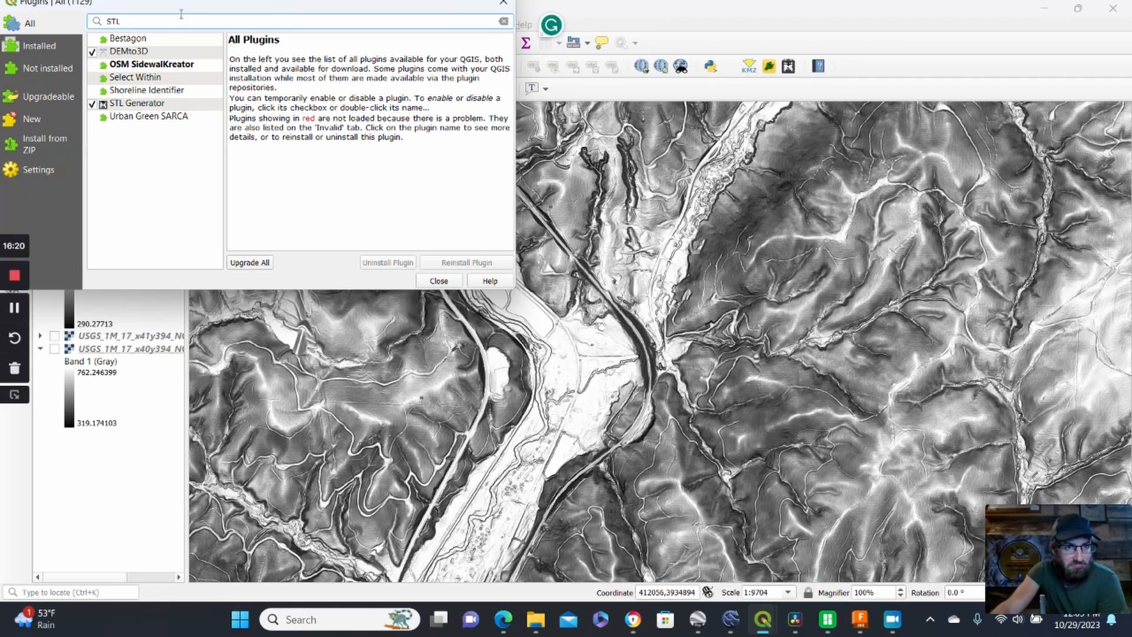
pyautogui.moveTo(189, 8); pyautogui.dragTo(215, 129)
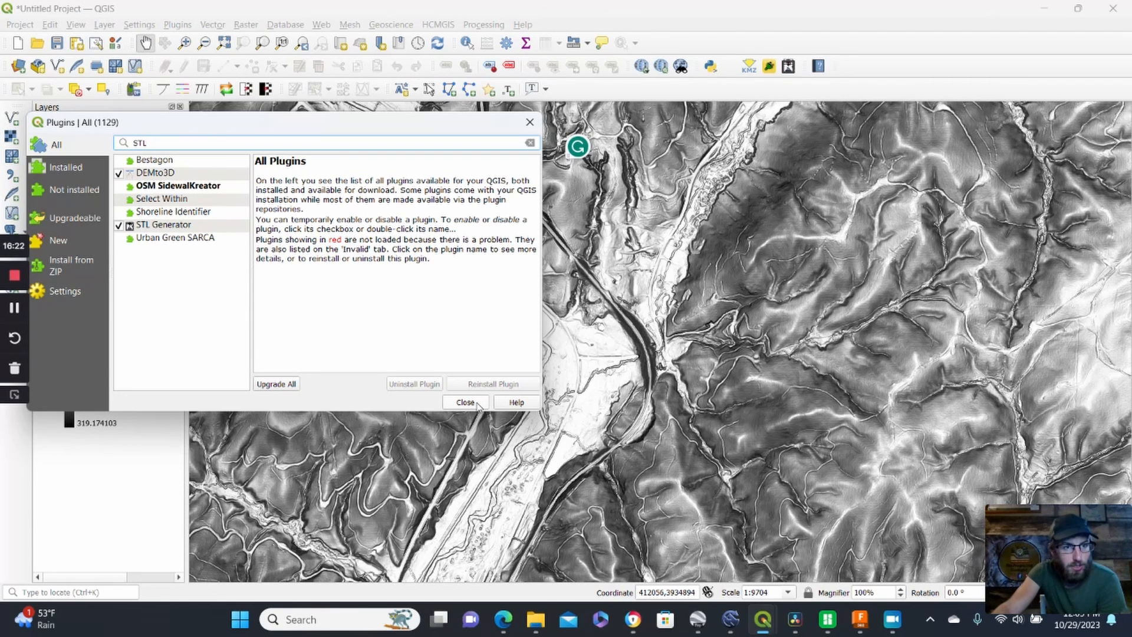
pyautogui.click(465, 402)
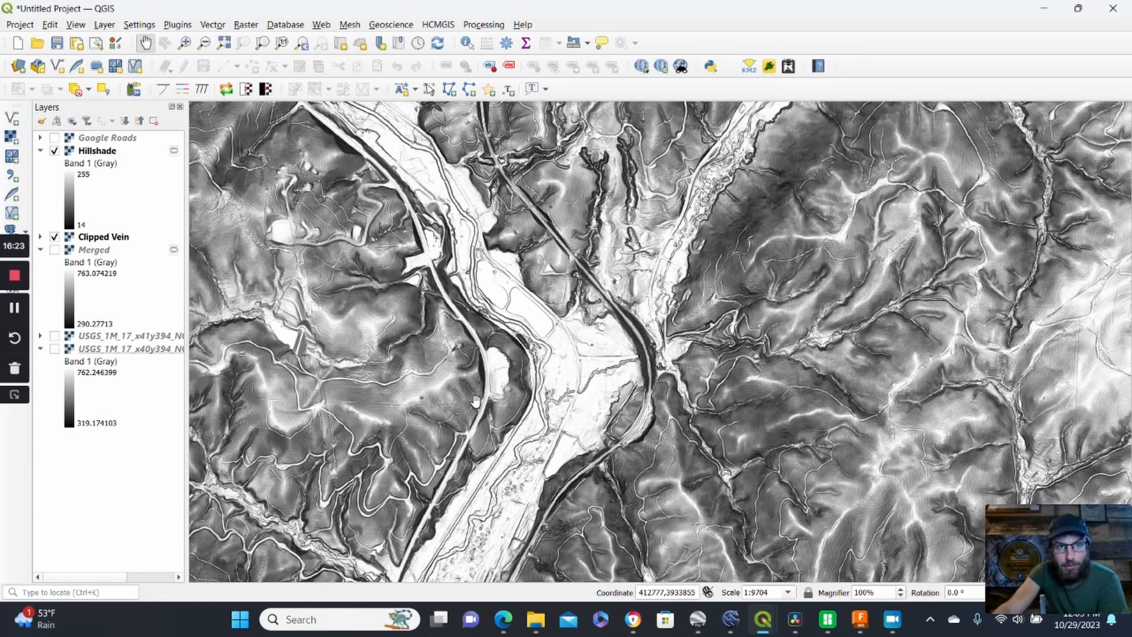
# Step: Start DEMto3D's DEM 3D printing tool and choose Clipped Vein [EPSG:26917] as the layer to print
pyautogui.click(253, 26)
pyautogui.moveTo(267, 75)
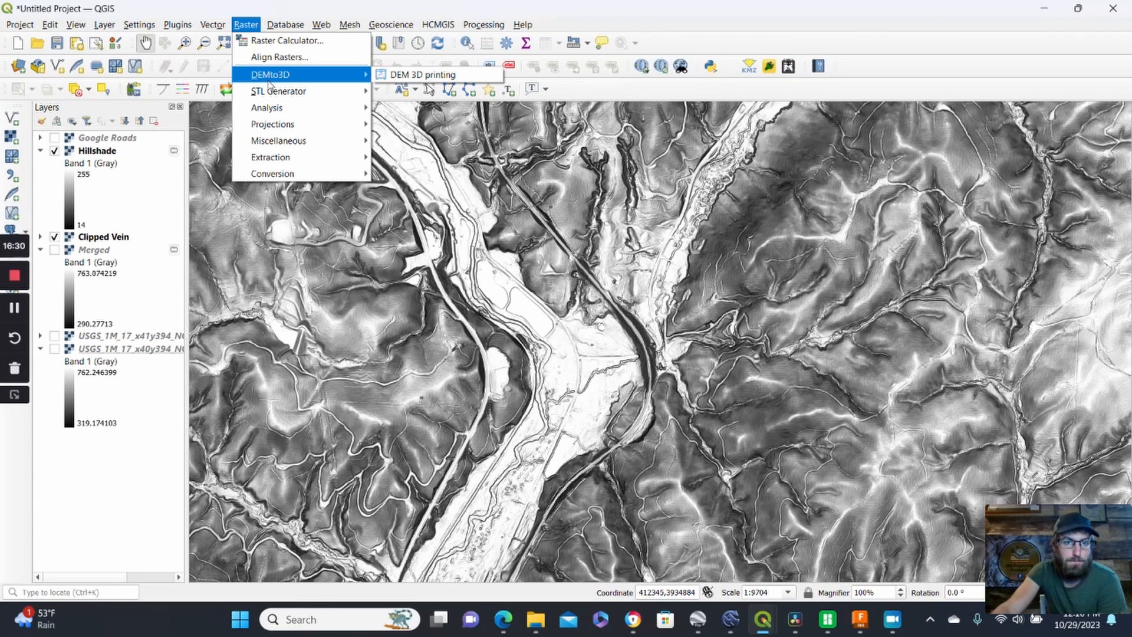
pyautogui.click(414, 75)
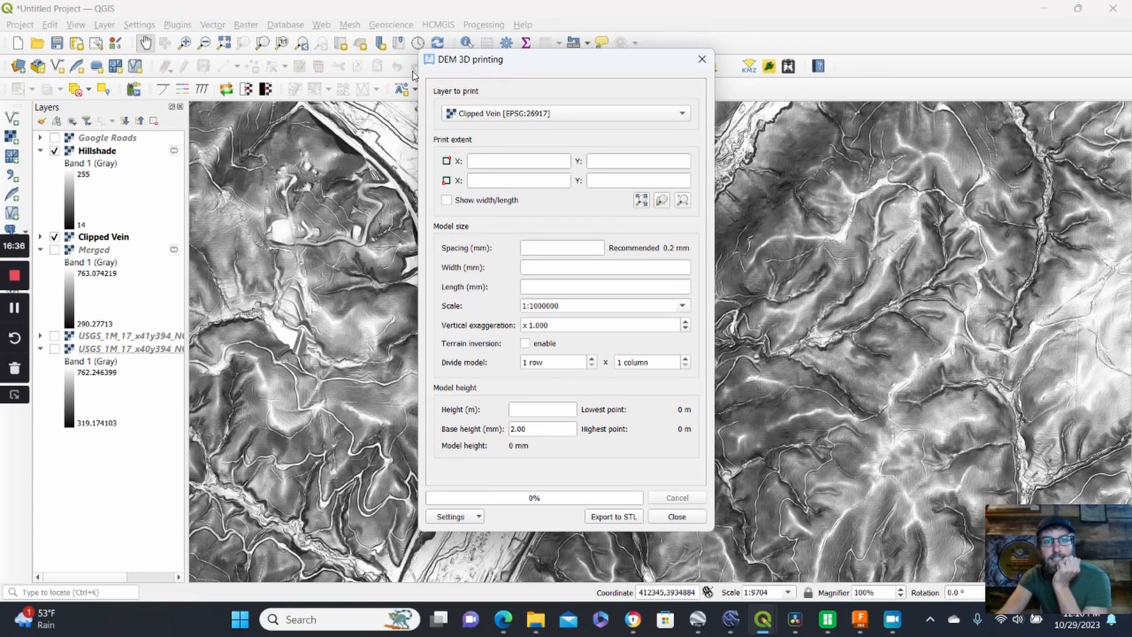
pyautogui.click(535, 115)
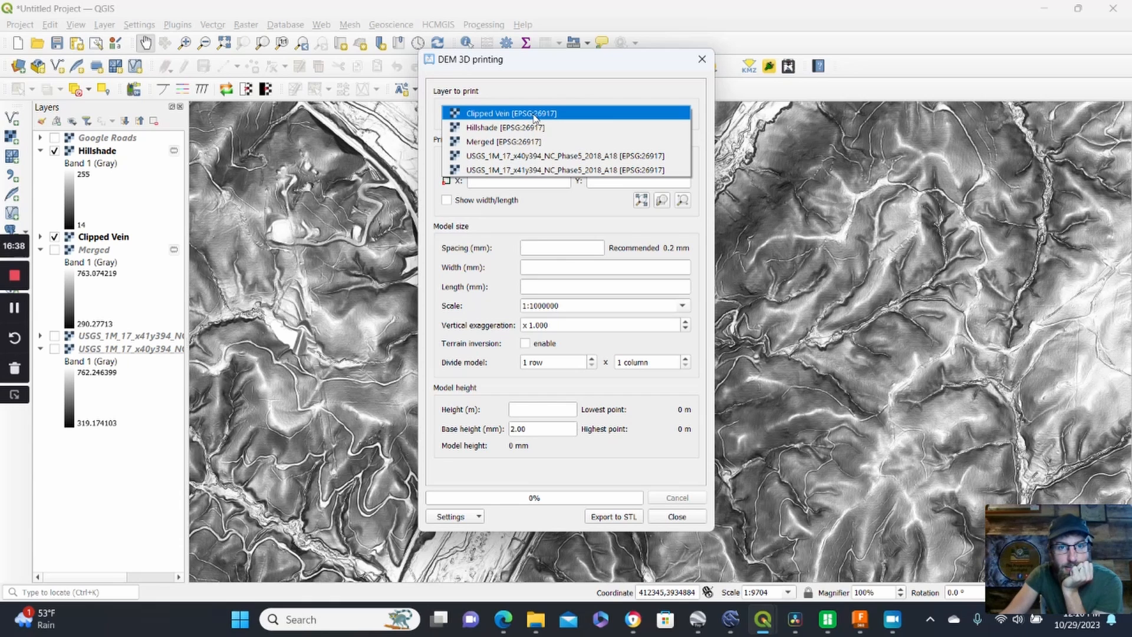
pyautogui.click(534, 114)
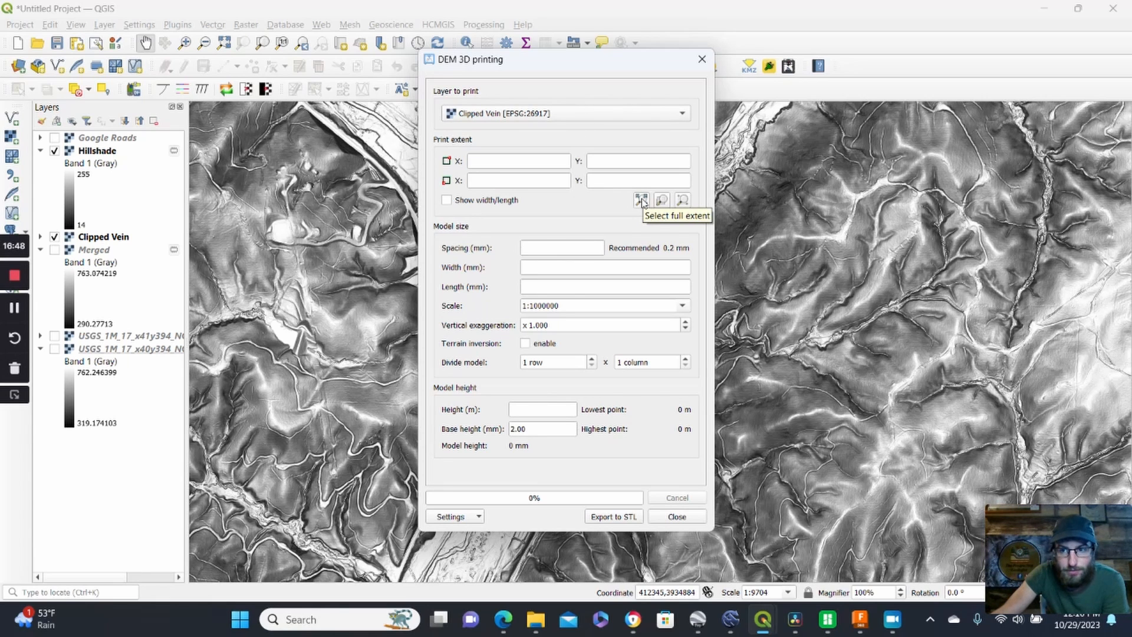
# Step: Draw a rectangular print extent on the map, X about 412144 to 414040 and Y about 3933448 to 3934859
pyautogui.click(662, 201)
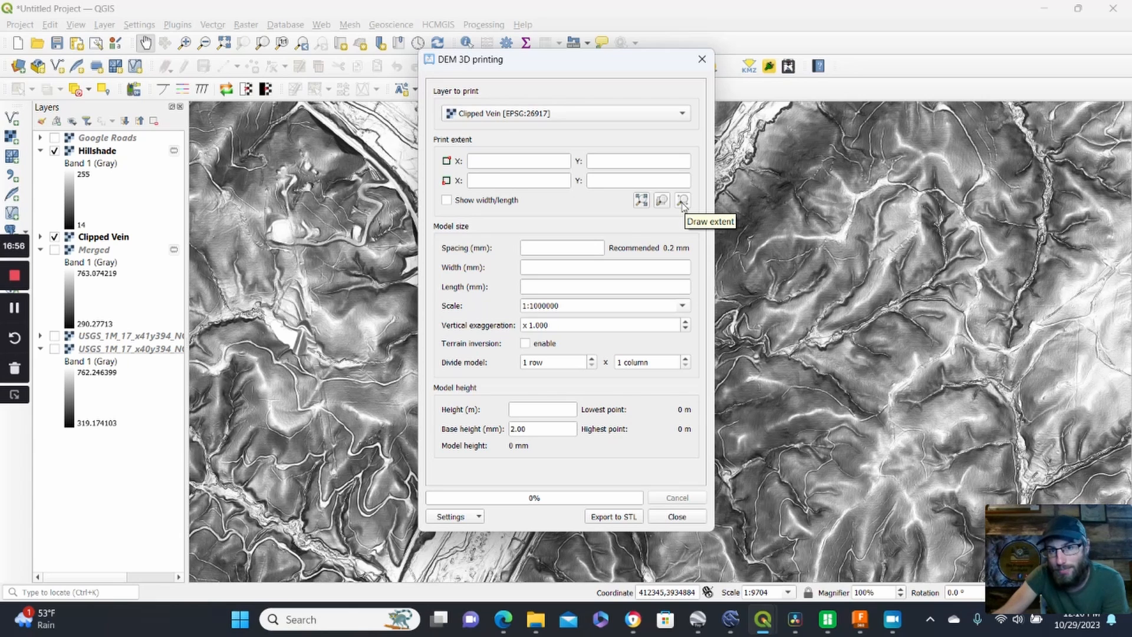
pyautogui.click(682, 201)
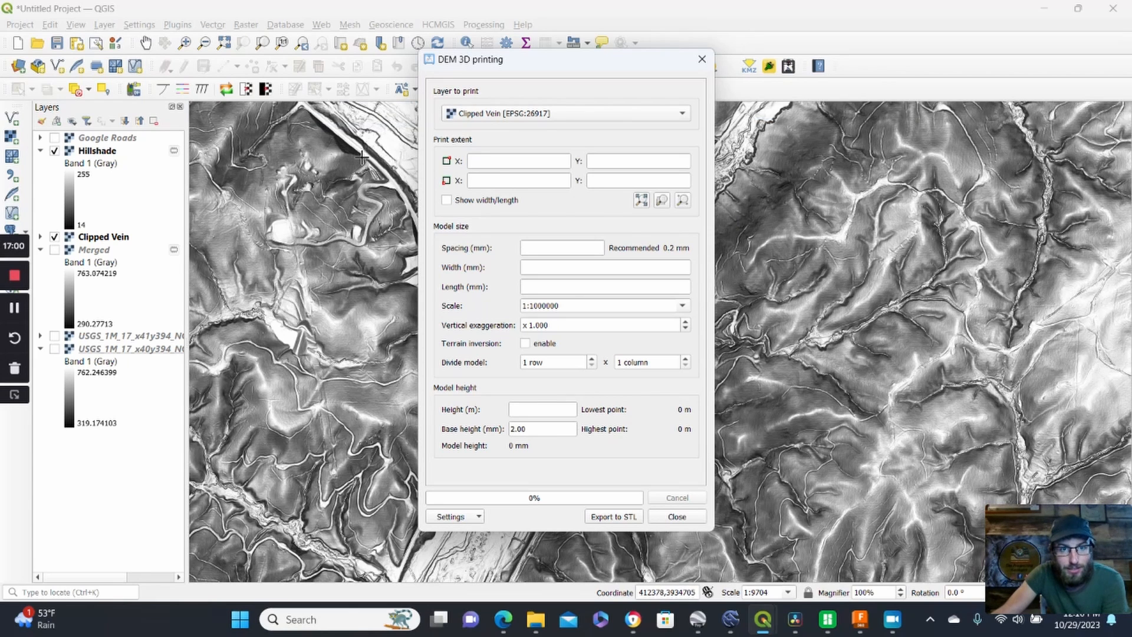
pyautogui.moveTo(295, 113); pyautogui.dragTo(838, 517)
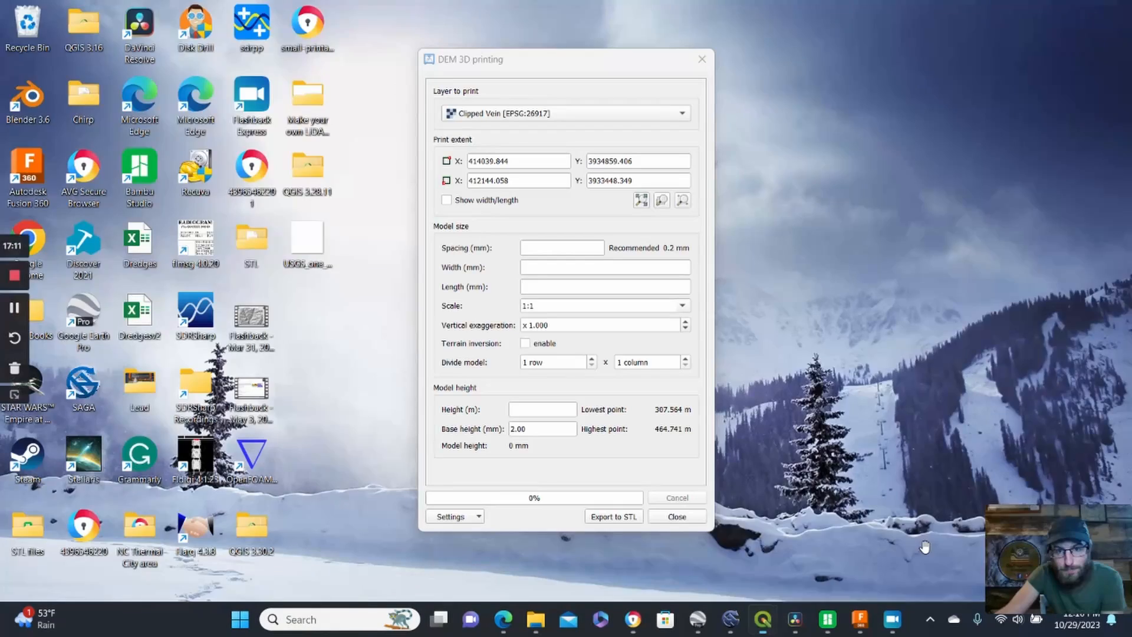
pyautogui.click(927, 551)
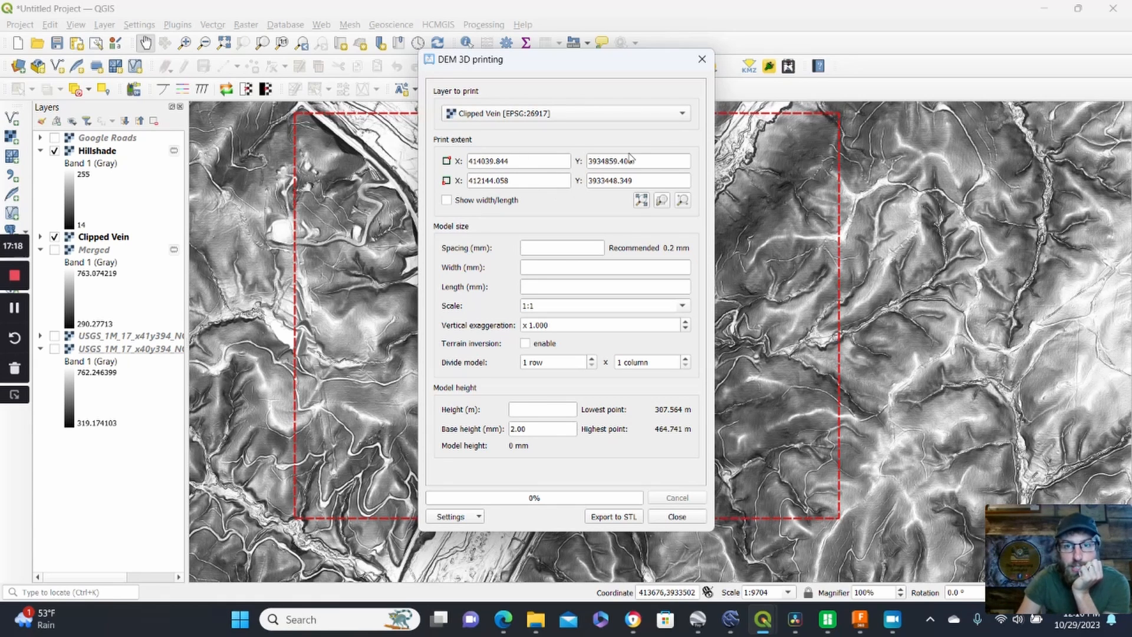
# Step: Set the 3D model's spacing to 0.2 mm and its width to 230 mm
pyautogui.click(562, 244)
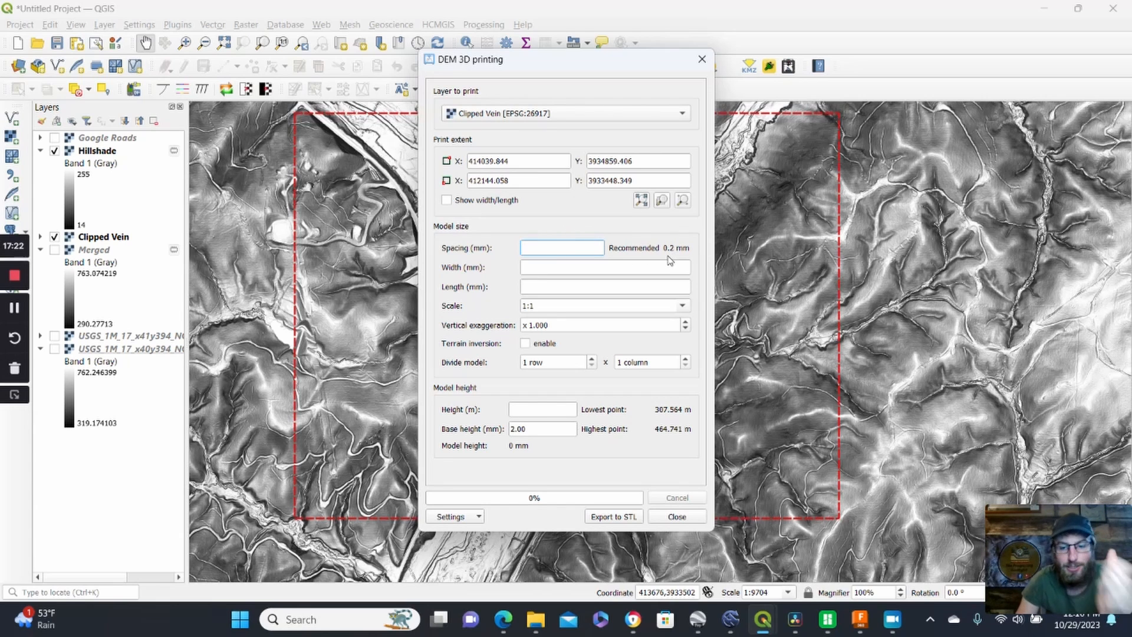
pyautogui.write('0.')
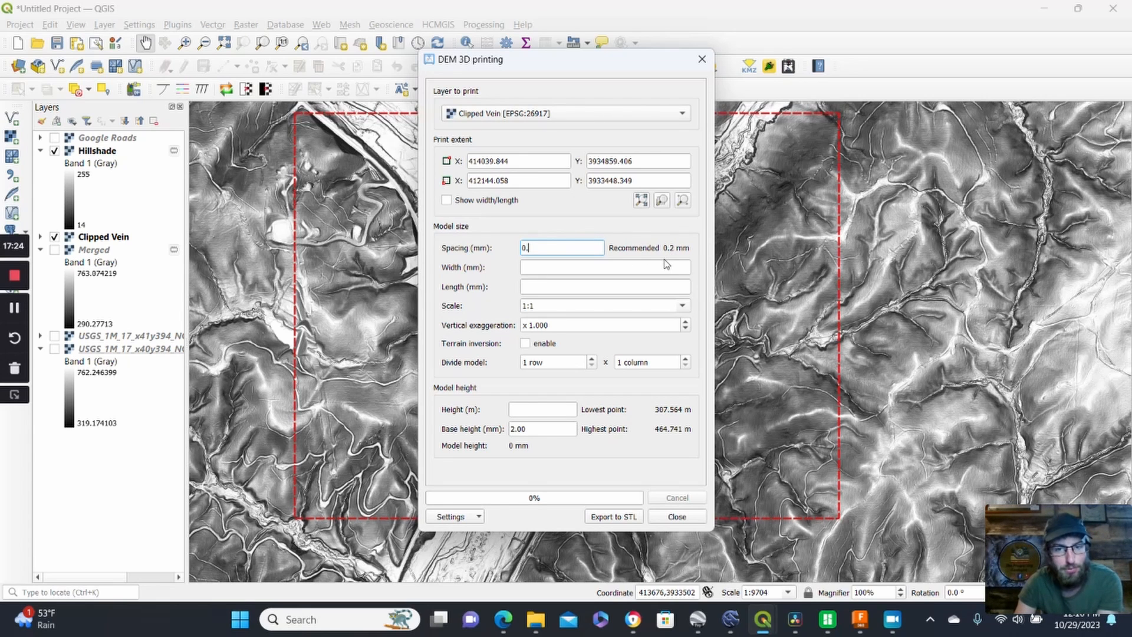
pyautogui.write('2')
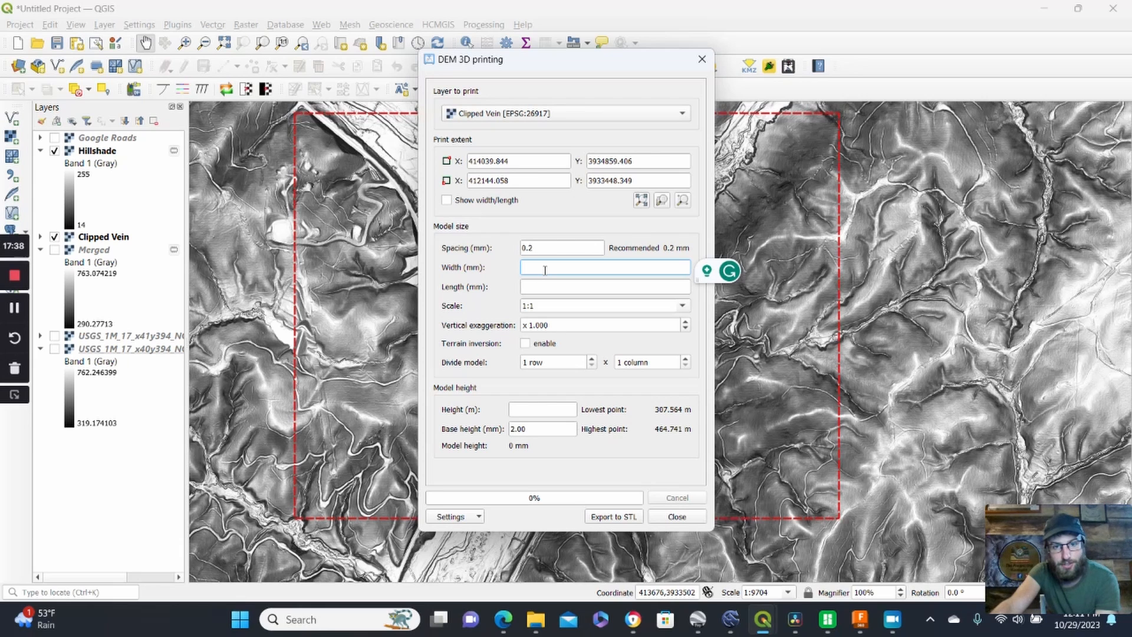
pyautogui.write('220')
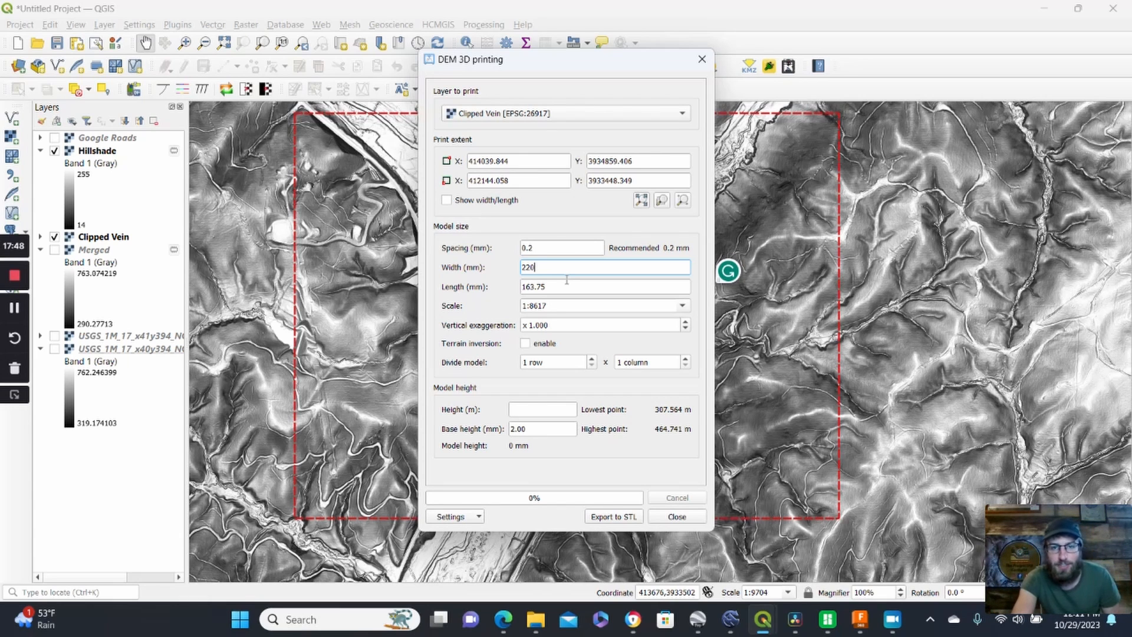
pyautogui.press('BackSpace')
pyautogui.press('BackSpace')
pyautogui.write('30')
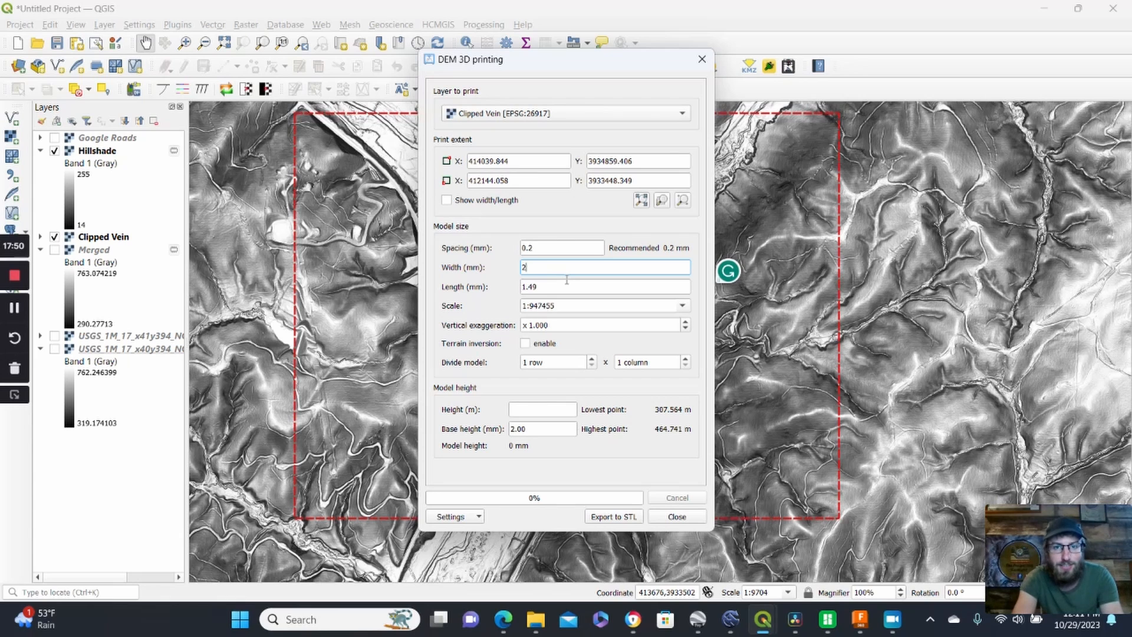
# Step: Set the terrain model's height value to 290 m and its vertical exaggeration to 2
pyautogui.click(566, 209)
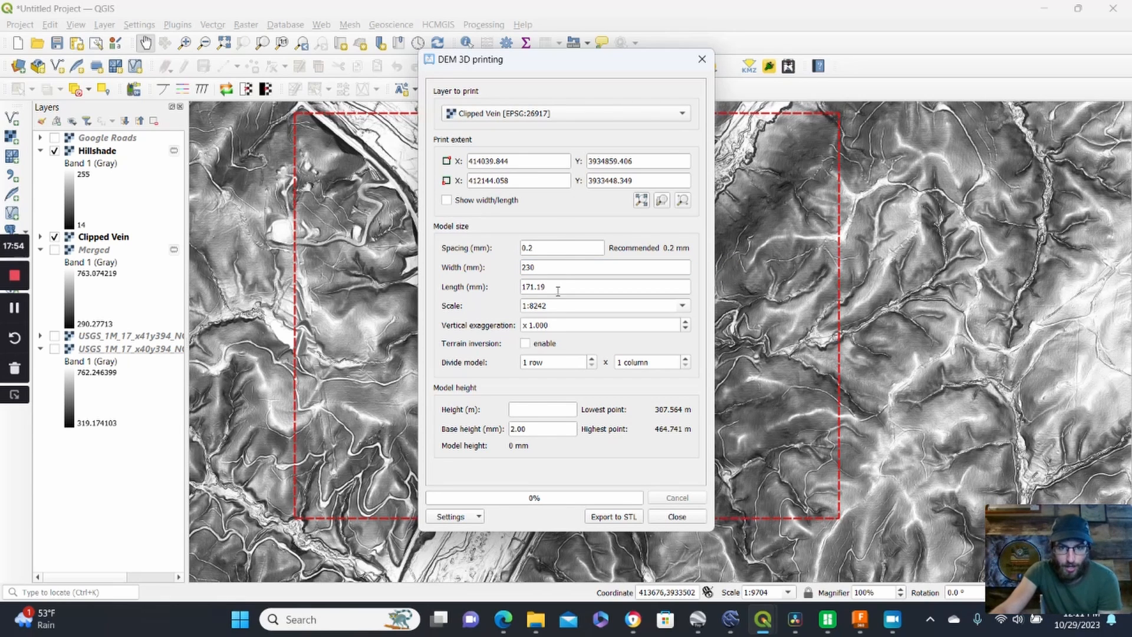
pyautogui.click(540, 410)
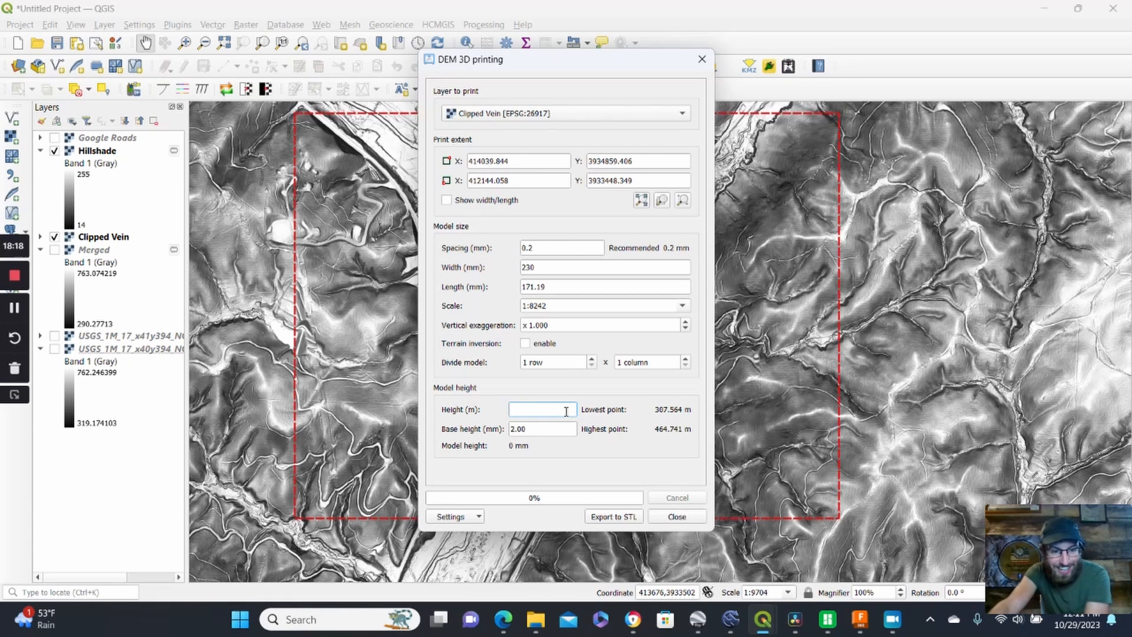
pyautogui.write('0')
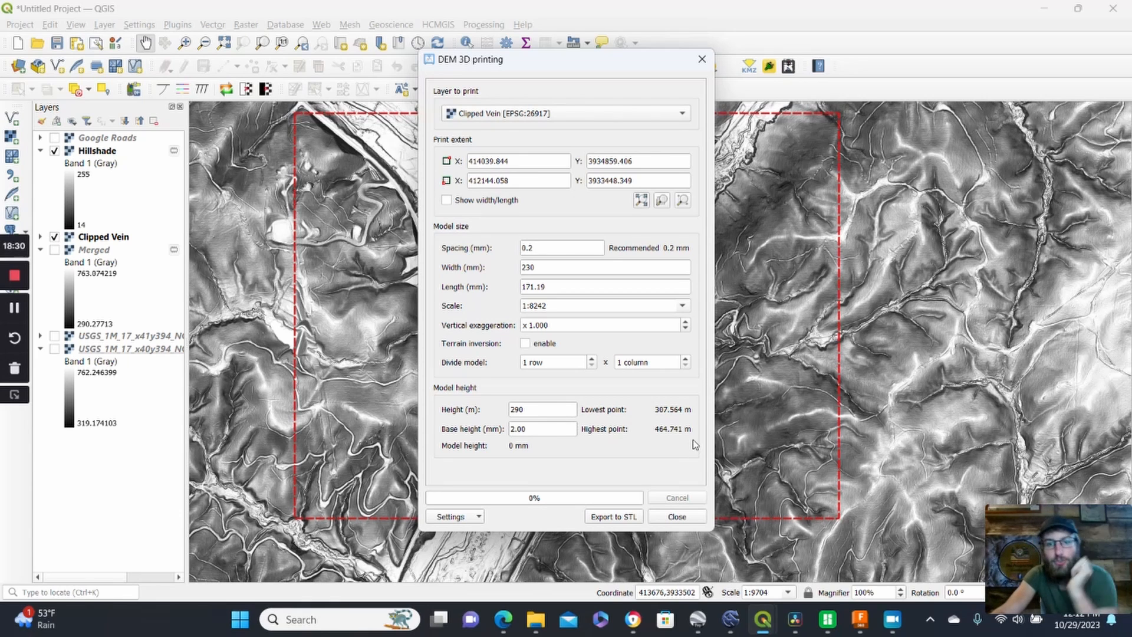
pyautogui.click(533, 326)
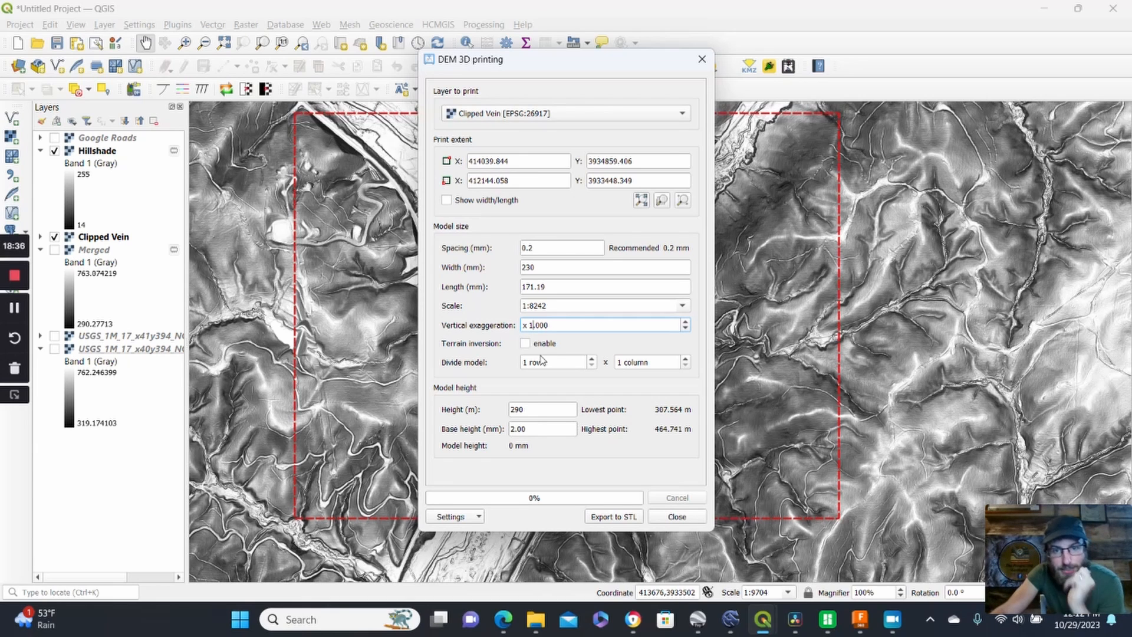
pyautogui.press('BackSpace')
pyautogui.write('2')
pyautogui.click(610, 347)
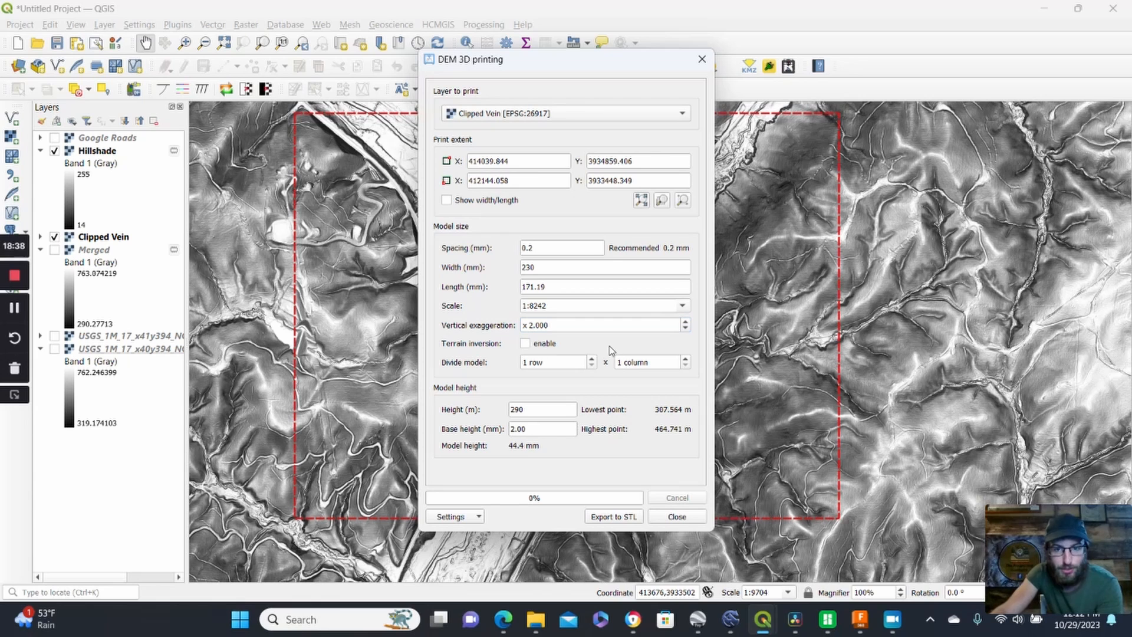
# Step: Export the terrain model to the Desktop as the STL file Clipped Vein_model, agreeing to the lengthy construction
pyautogui.click(613, 517)
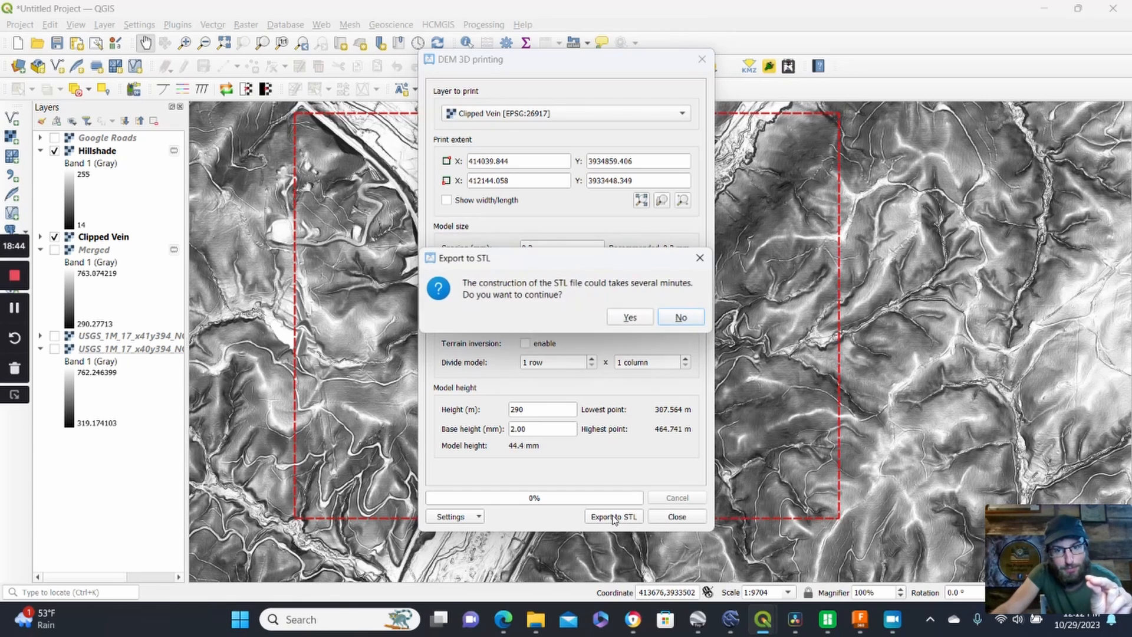
pyautogui.click(623, 318)
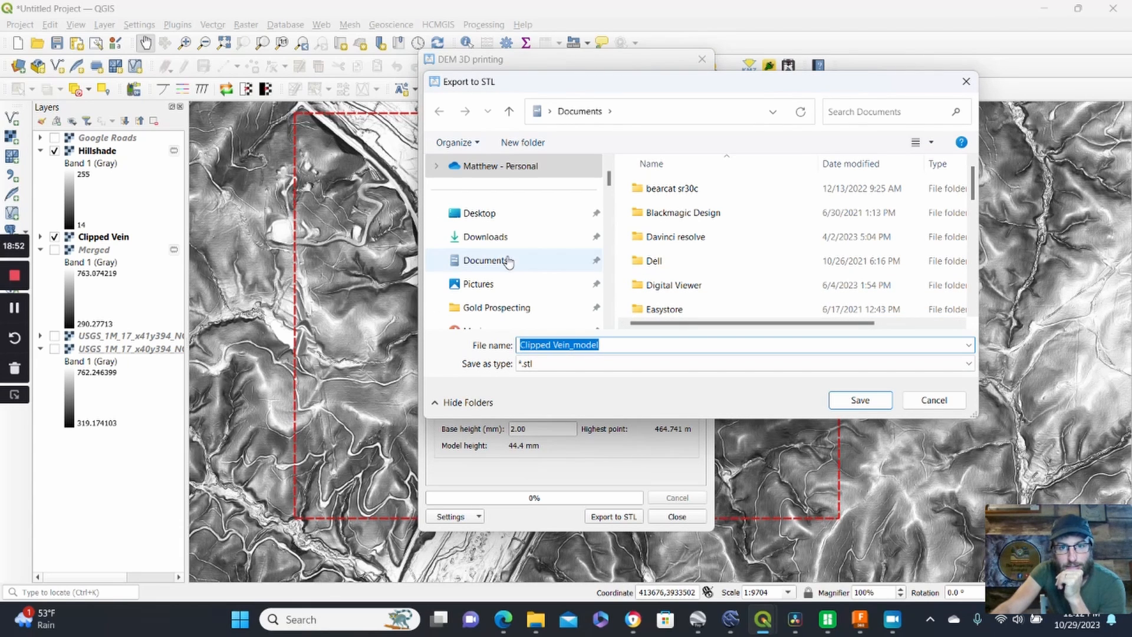
pyautogui.click(482, 211)
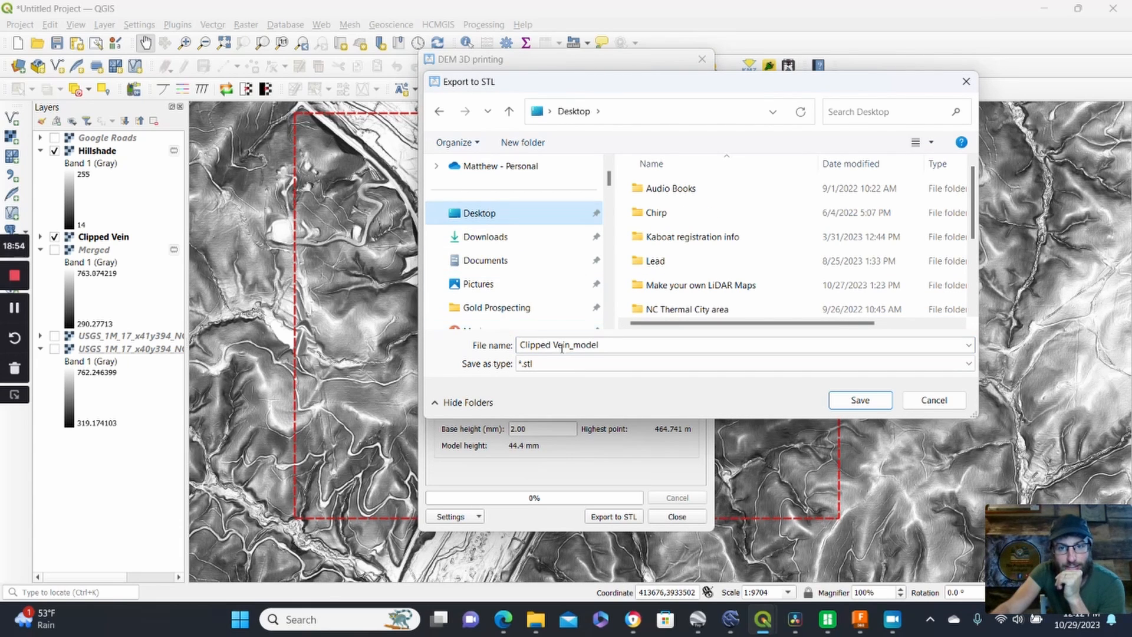
pyautogui.click(862, 401)
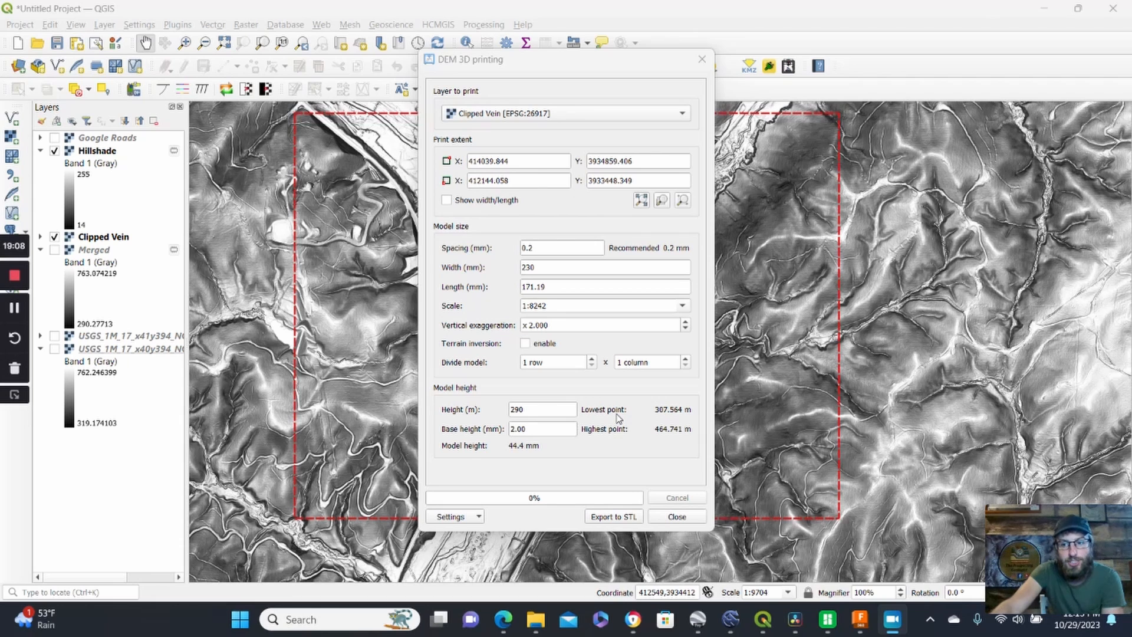
# Step: Minimize QGIS and SAGA, open the Clipped Vein_model file from the desktop in Bambu Studio, and dismiss the DLL warning
pyautogui.click(1048, 14)
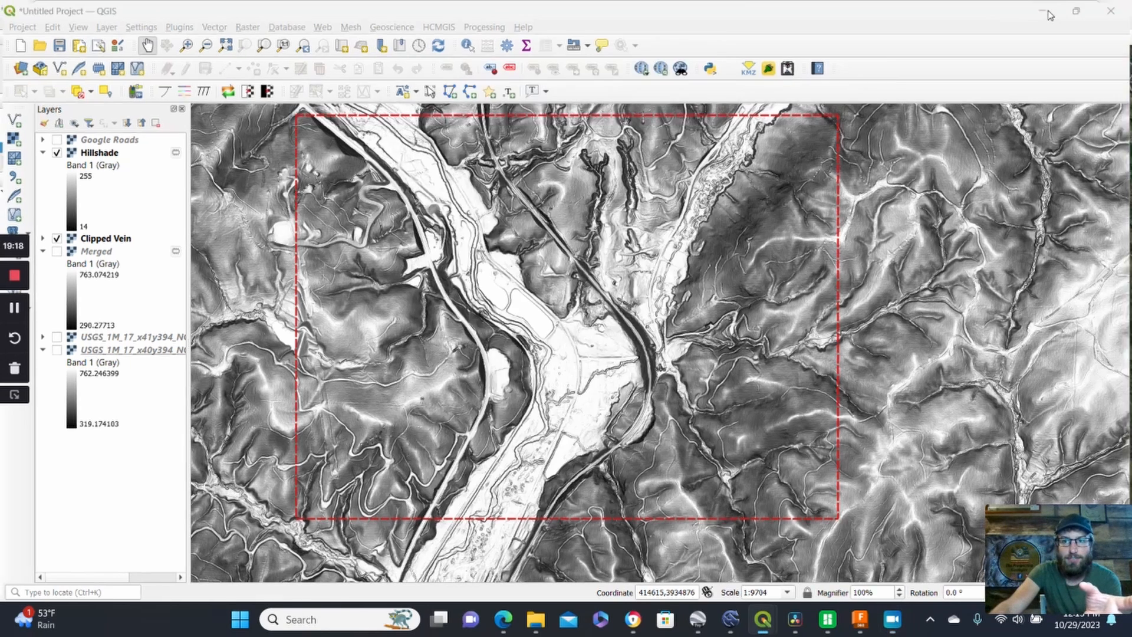
pyautogui.click(1046, 13)
pyautogui.click(1045, 13)
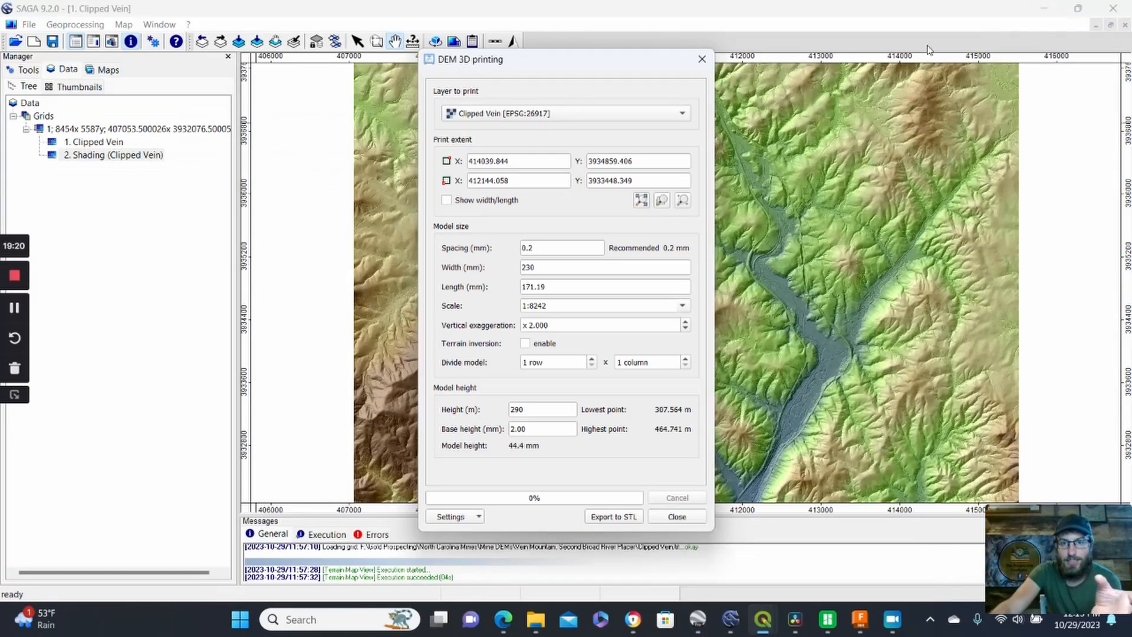
pyautogui.click(1048, 13)
pyautogui.click(1051, 13)
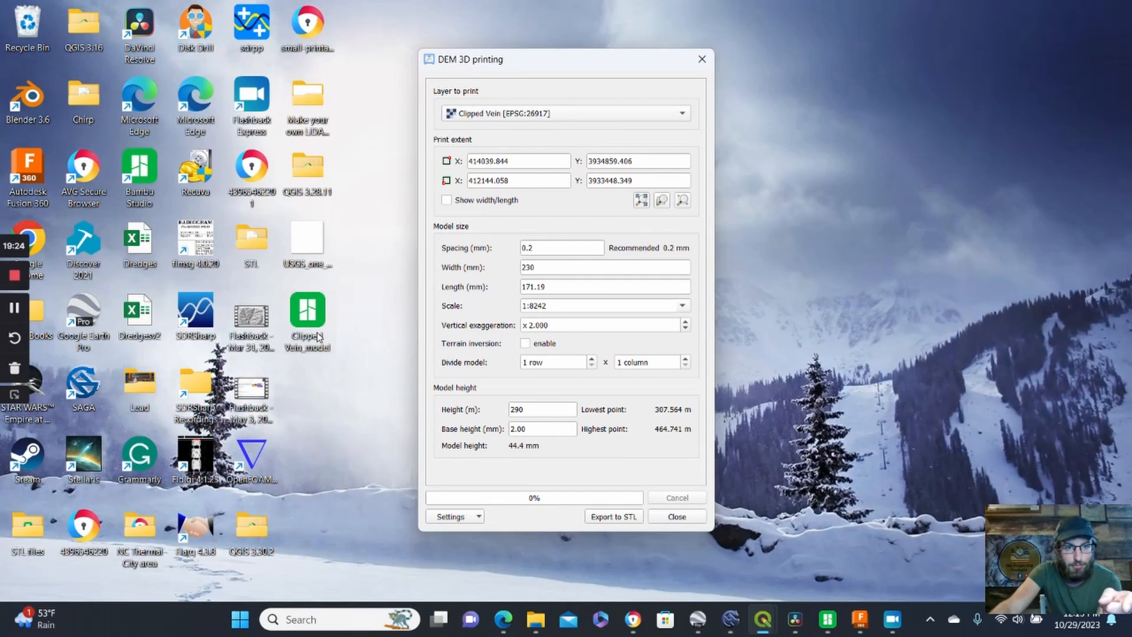
pyautogui.doubleClick(317, 336)
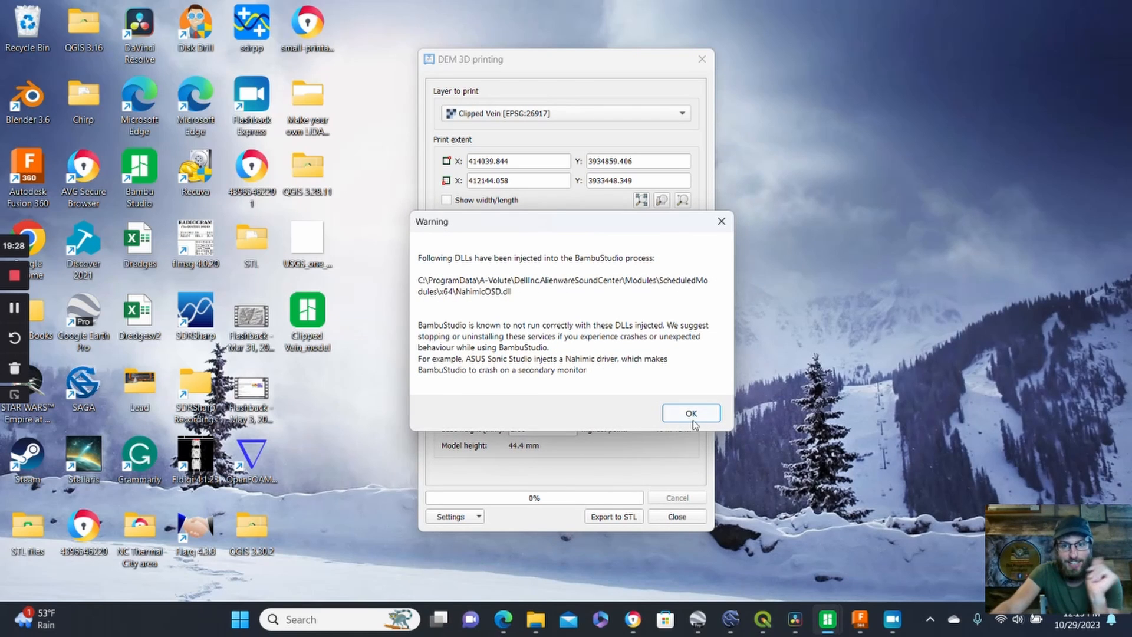
pyautogui.click(691, 414)
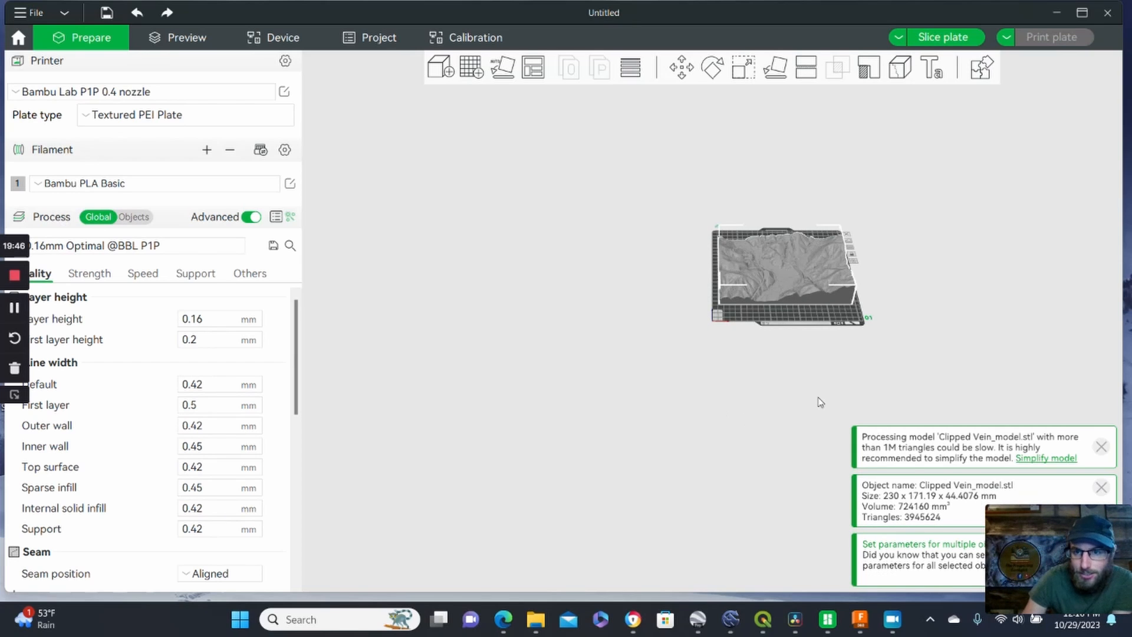
# Step: Examine the terrain model on the build plate from above, from the side and up close
pyautogui.moveTo(760, 345); pyautogui.dragTo(630, 377)
pyautogui.scroll(5, 642, 376)
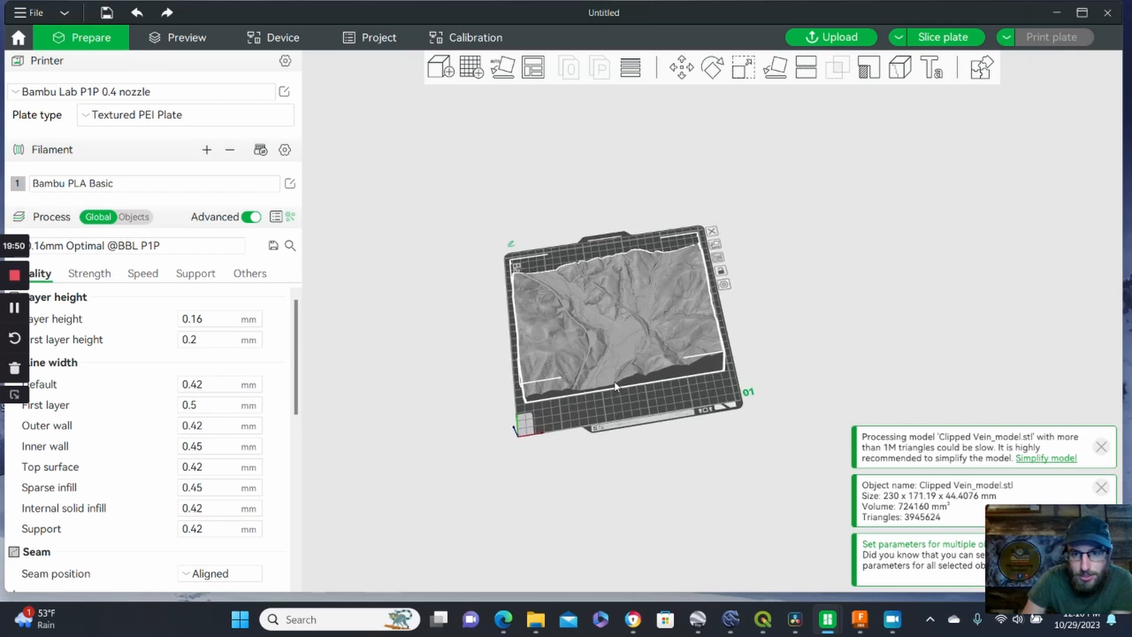
pyautogui.moveTo(796, 303); pyautogui.dragTo(831, 251)
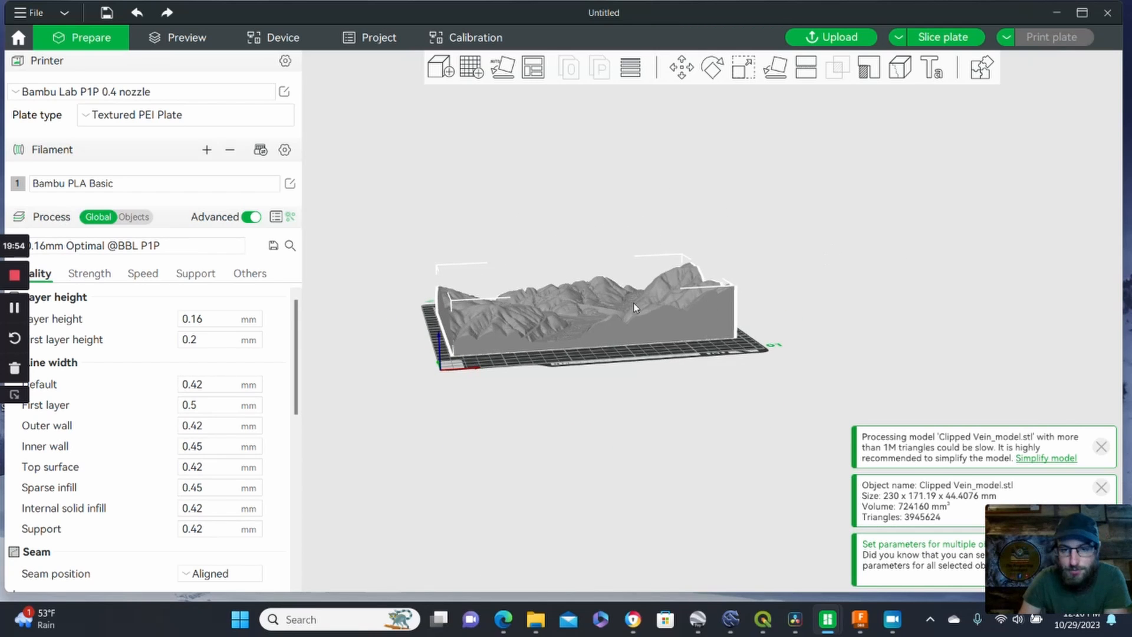
pyautogui.scroll(3, 545, 303)
pyautogui.moveTo(527, 431); pyautogui.dragTo(662, 527)
pyautogui.scroll(5, 638, 236)
pyautogui.scroll(-5, 662, 526)
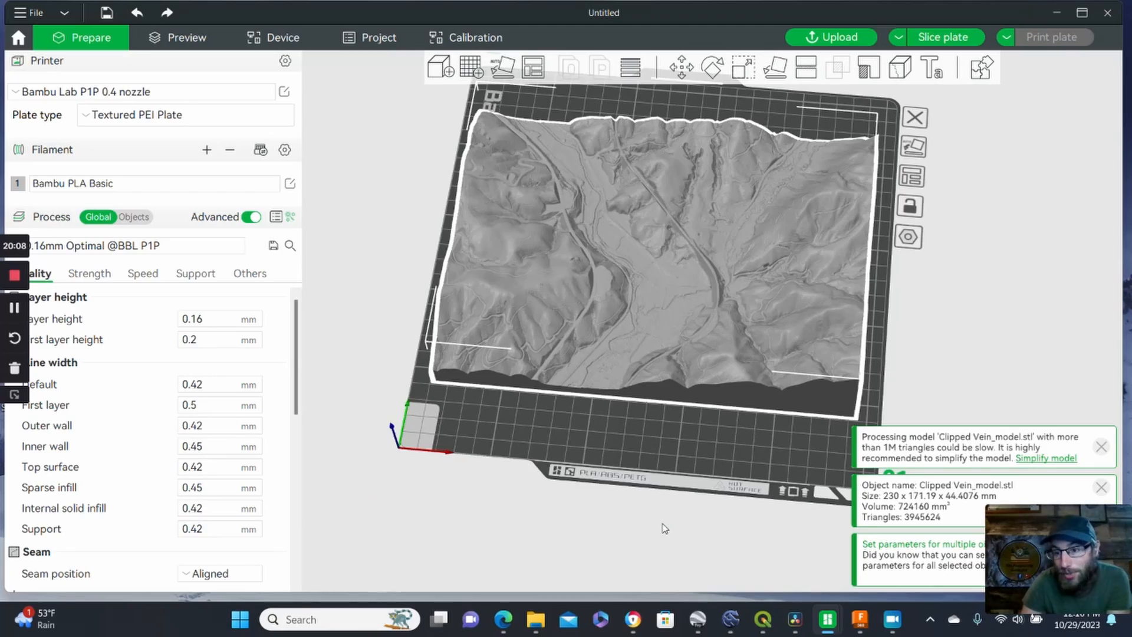